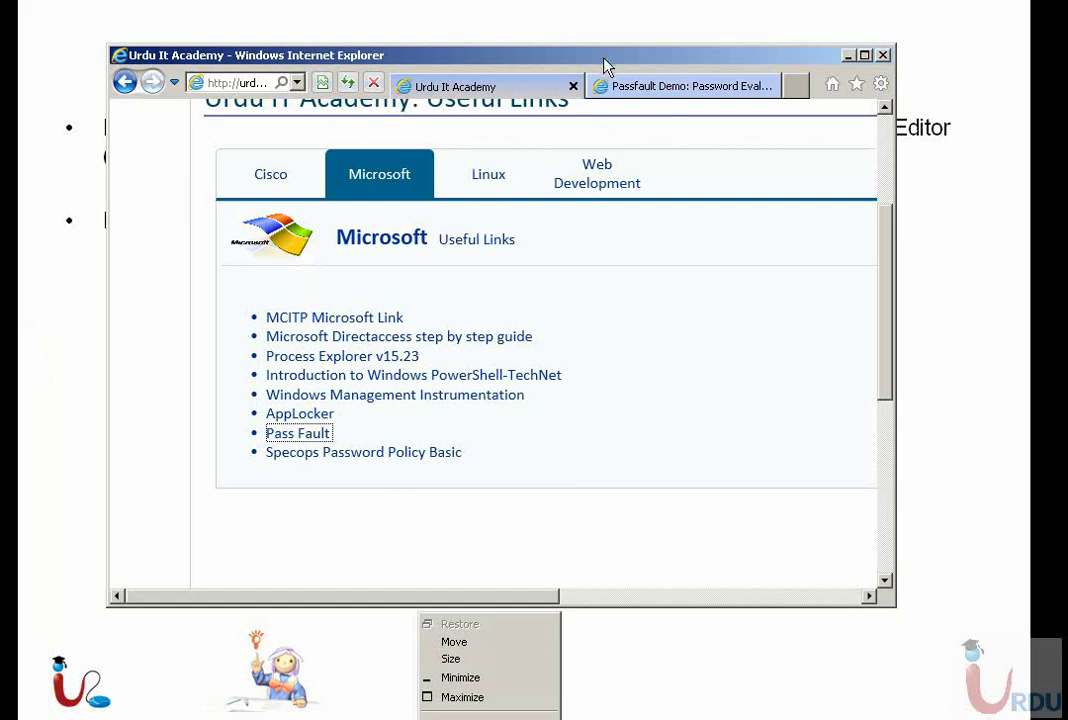
- In maximized Passfault, analyze a six-digit password: crackable in less than 1 day, 309 Million patterns
click(666, 84)
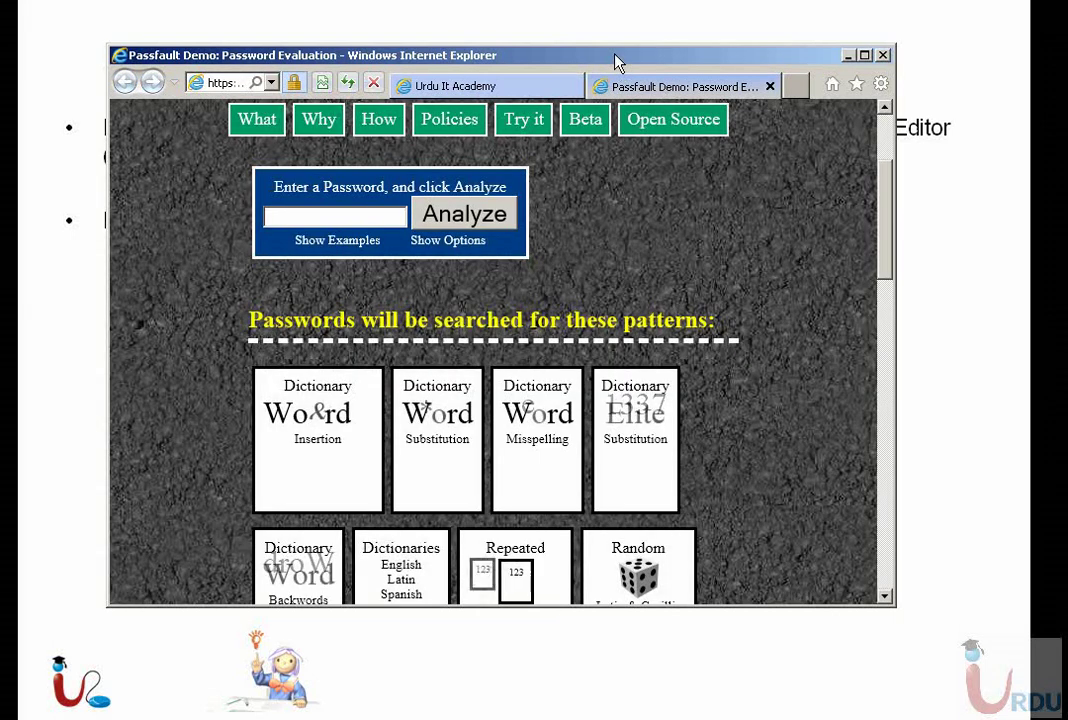
double_click(615, 57)
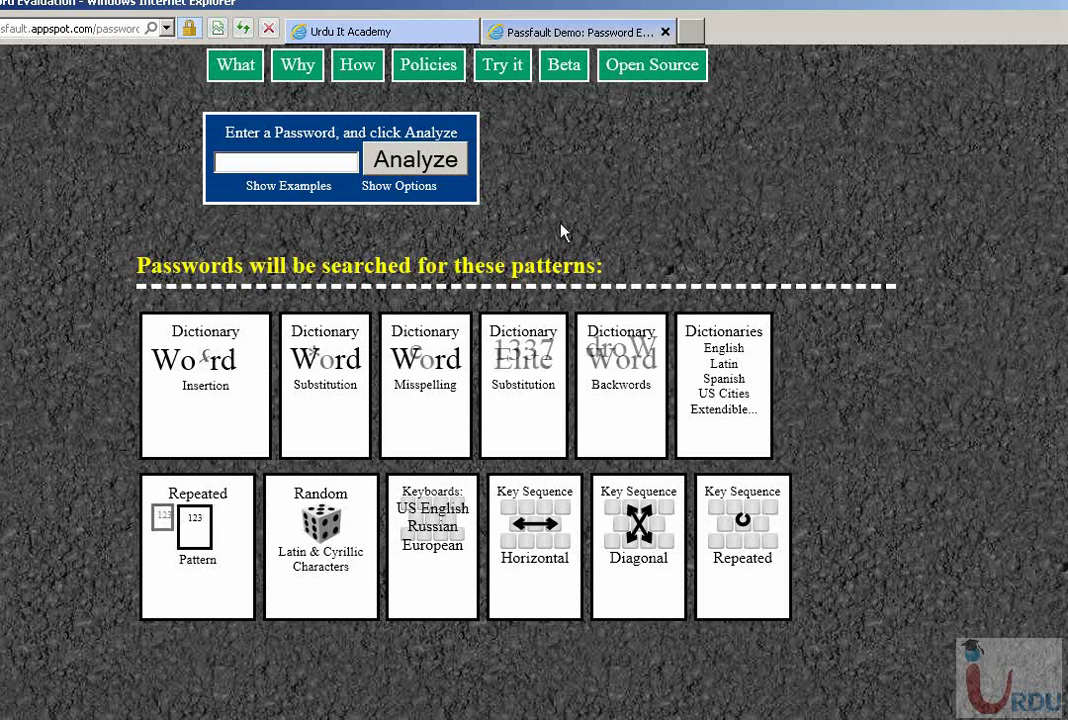
click(310, 160)
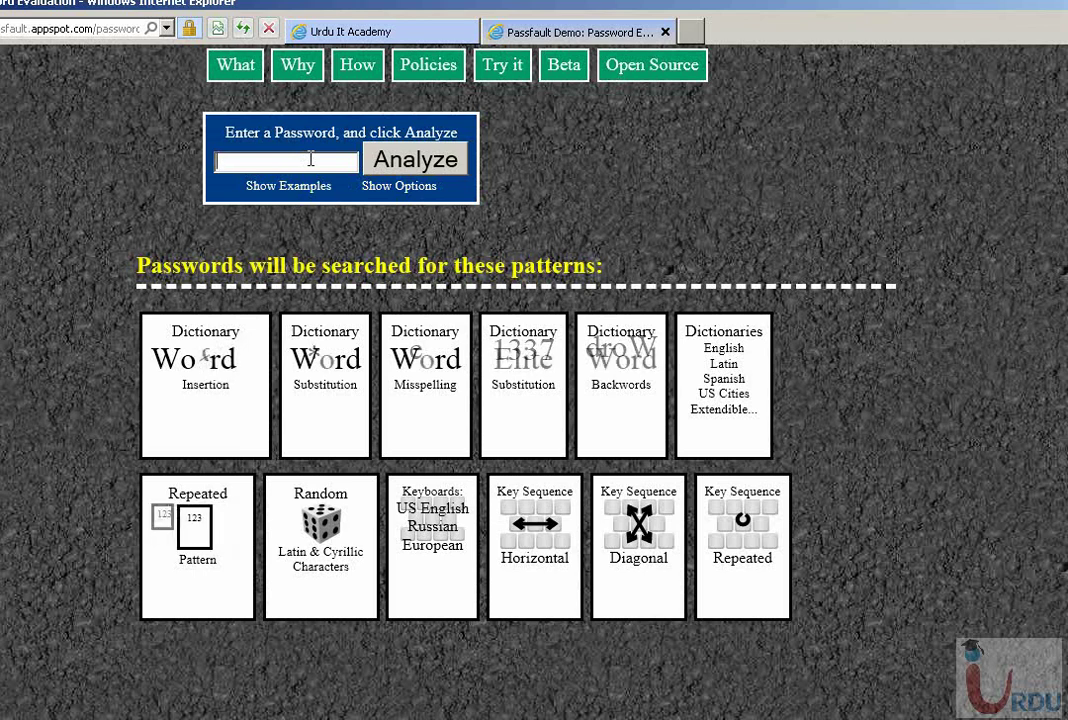
text(123456)
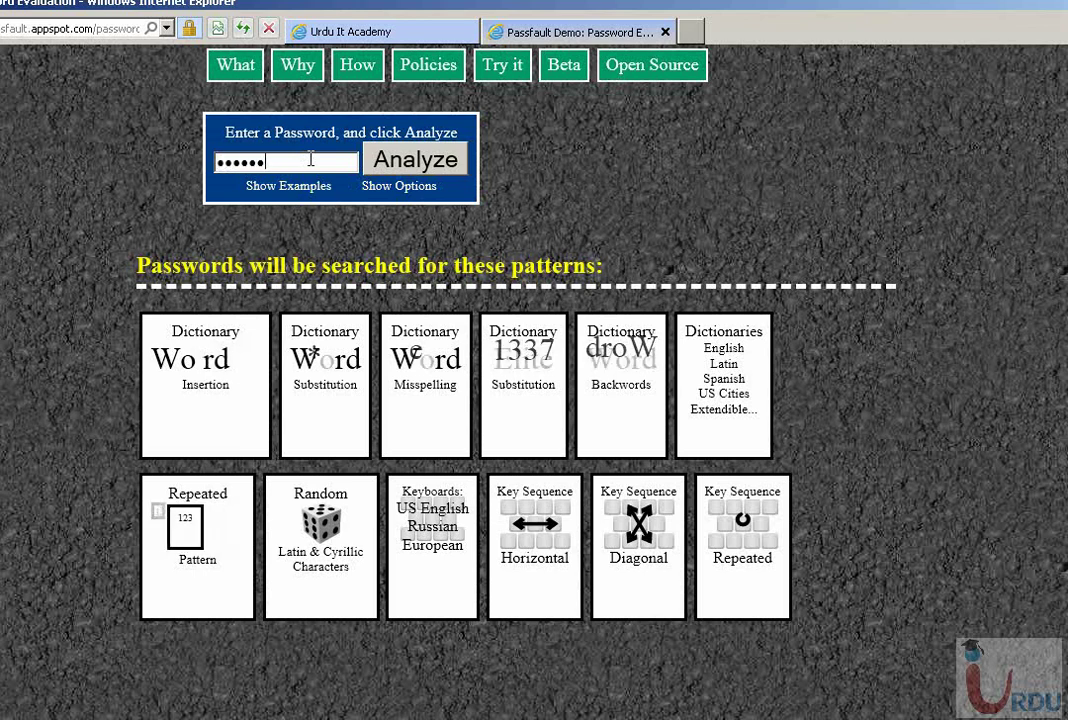
click(417, 168)
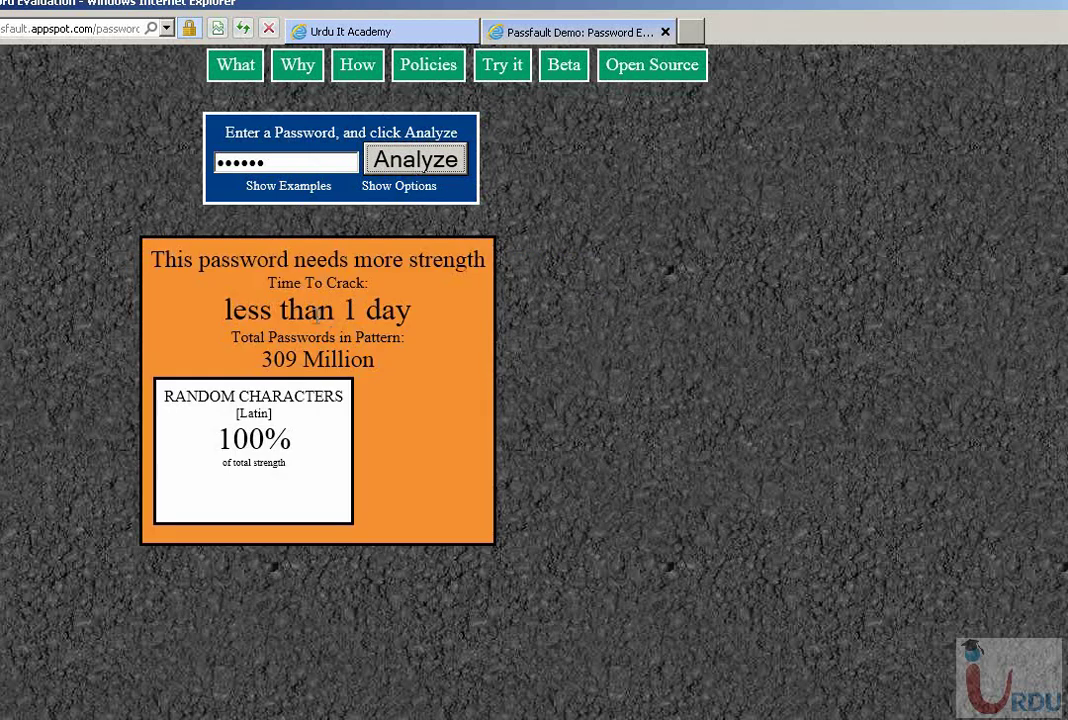
drag(224, 310, 424, 341)
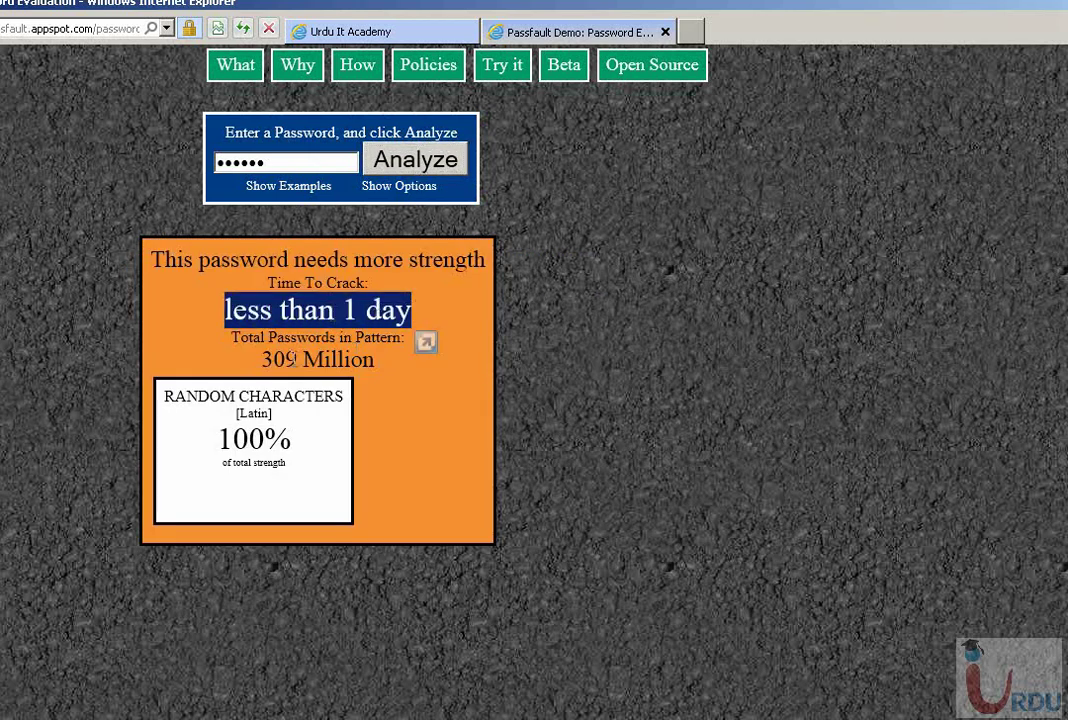
click(266, 358)
drag(266, 358, 380, 360)
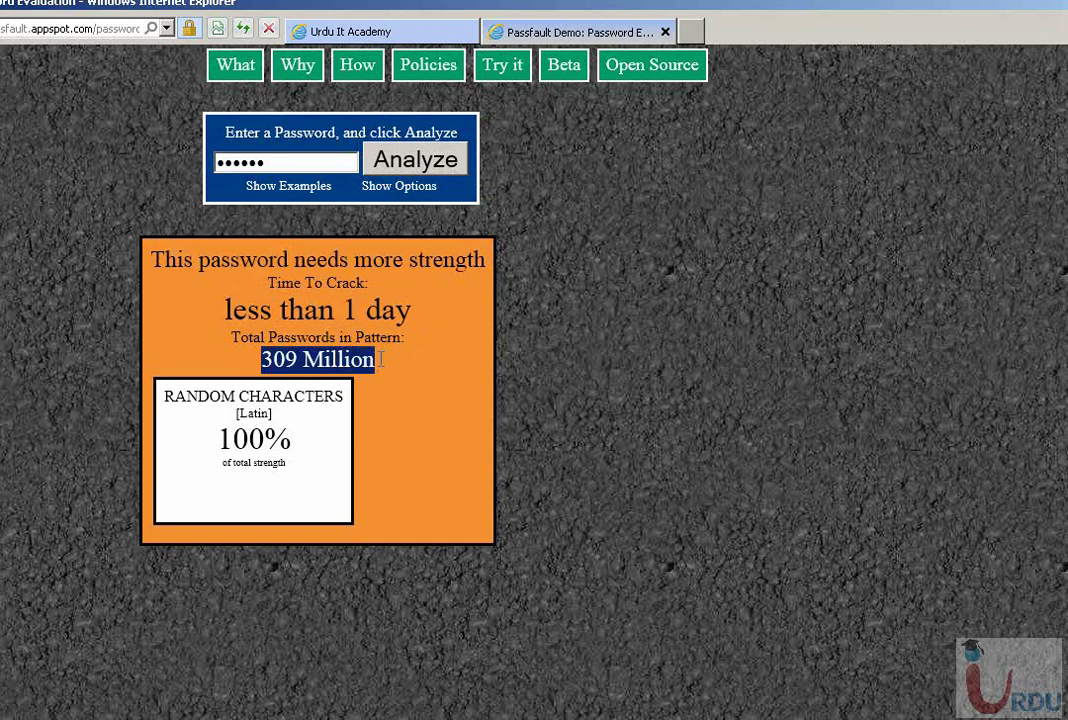
- Replace the test password with a much longer 21-character password
mouse_move(327, 436)
mouse_move(267, 452)
drag(298, 162, 158, 165)
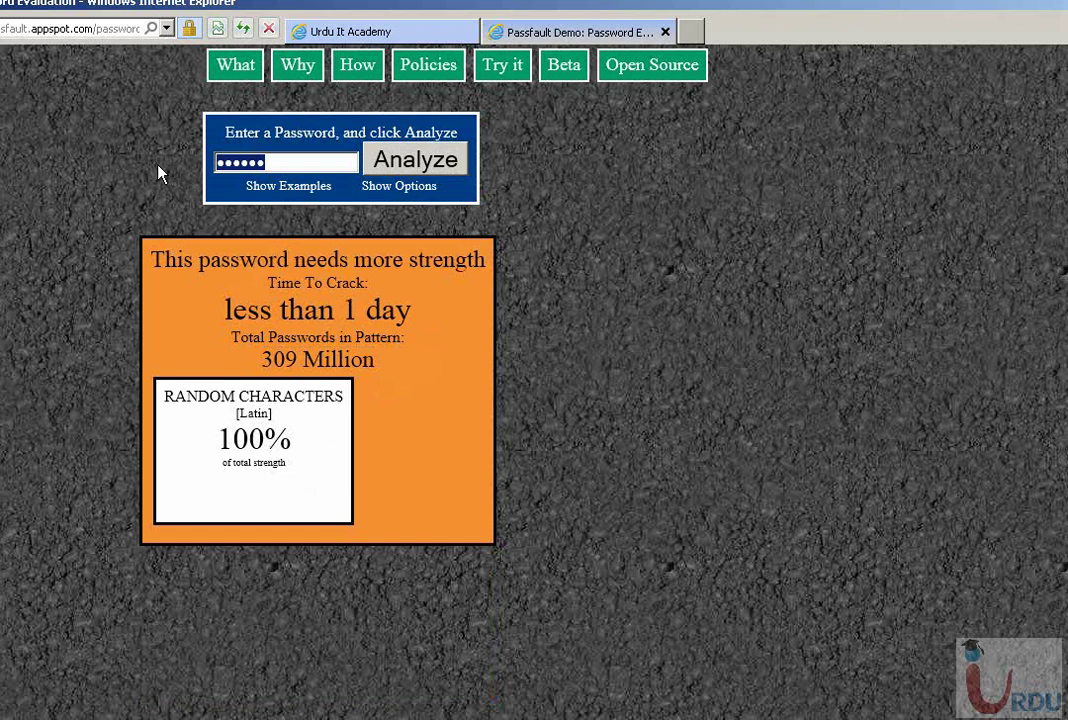
text(•••••••)
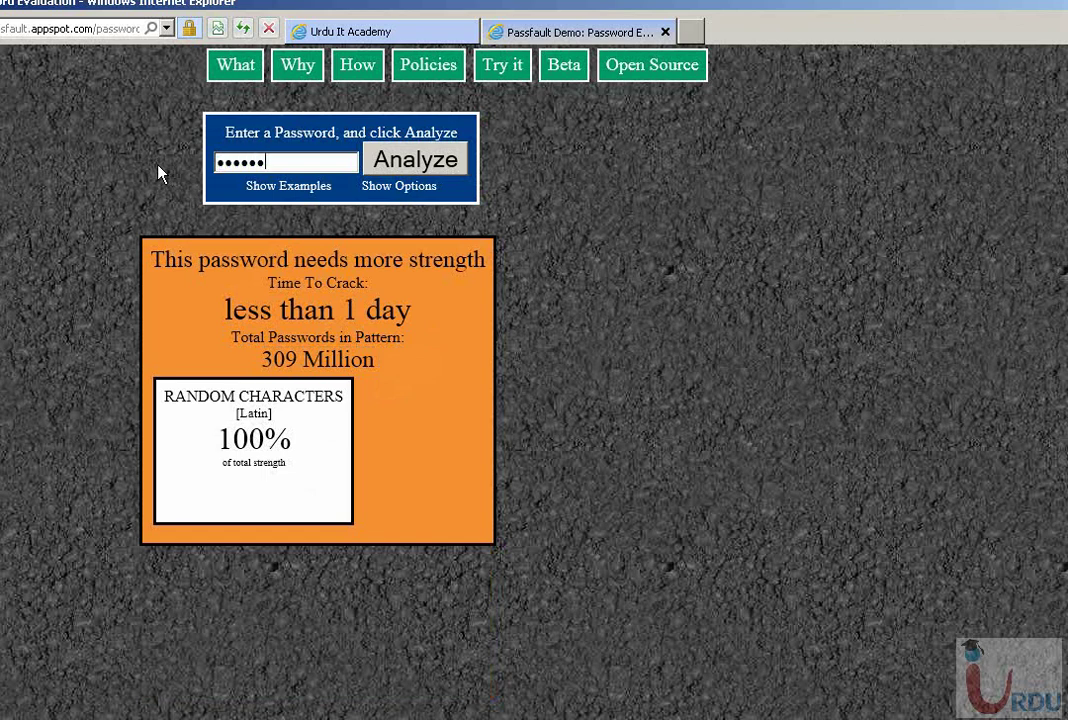
text(••••••••••••••)
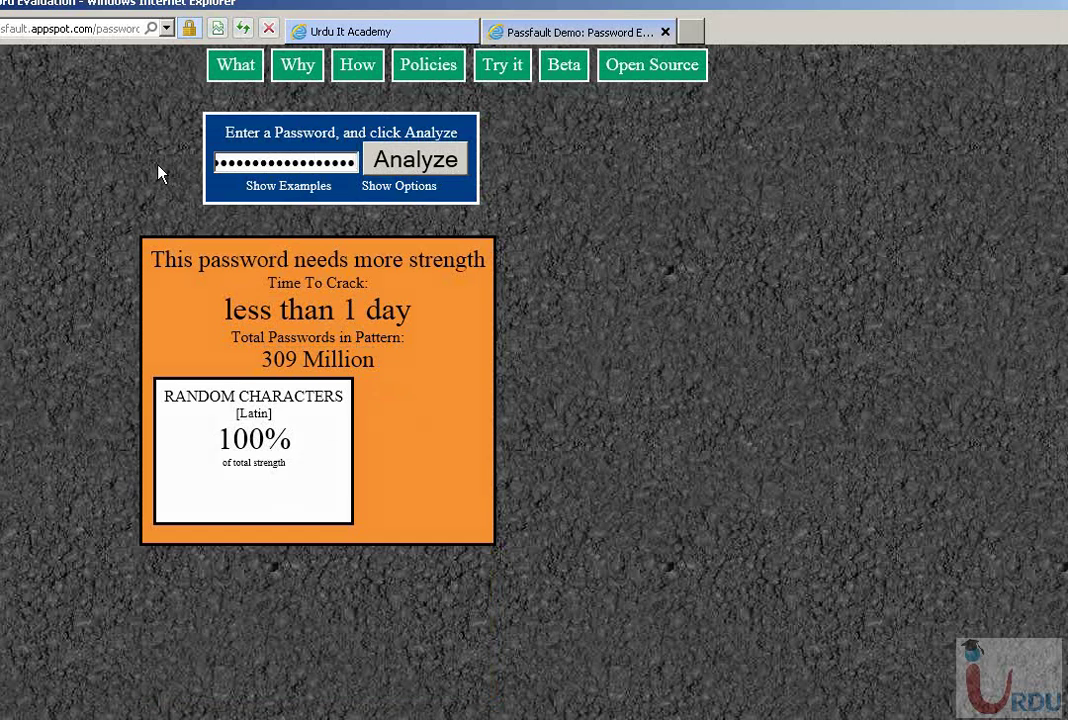
click(432, 170)
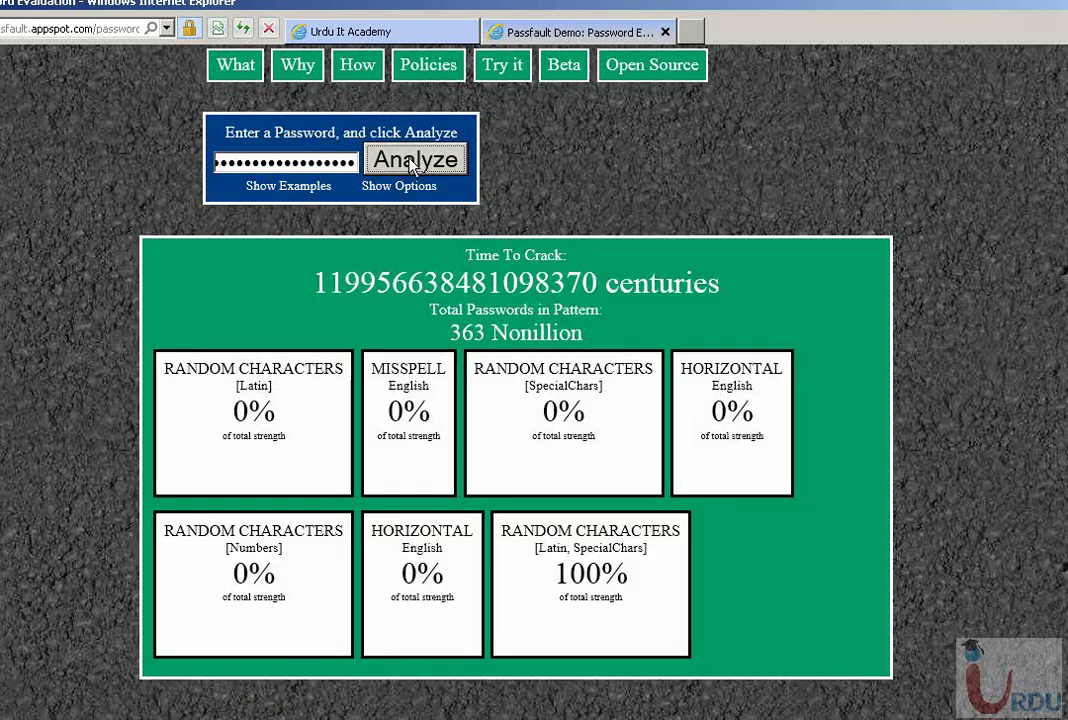
drag(318, 283, 705, 287)
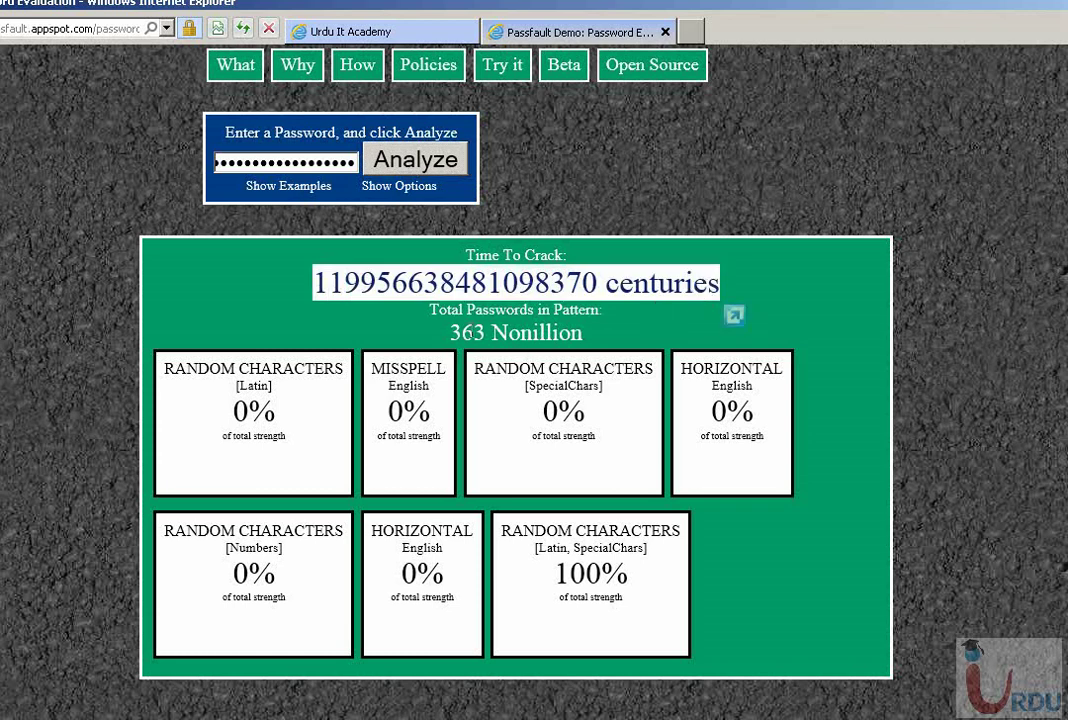
drag(449, 333, 584, 334)
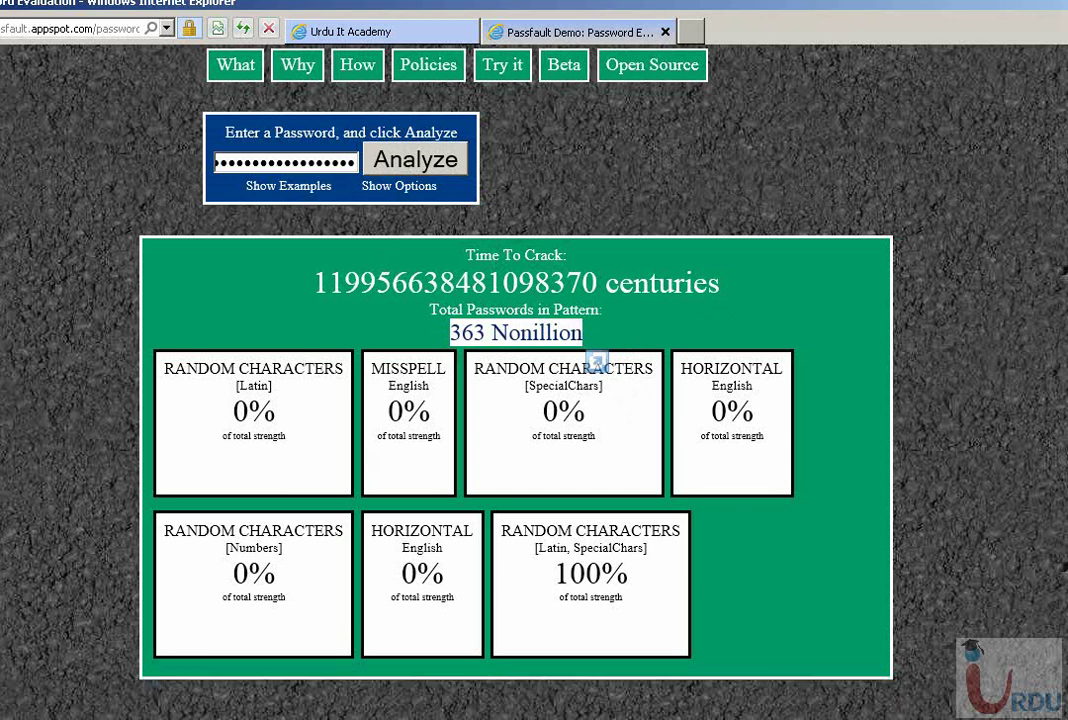
- Inspect the Found Pattern details of each detected pattern box
scroll(445, 360, down, 2)
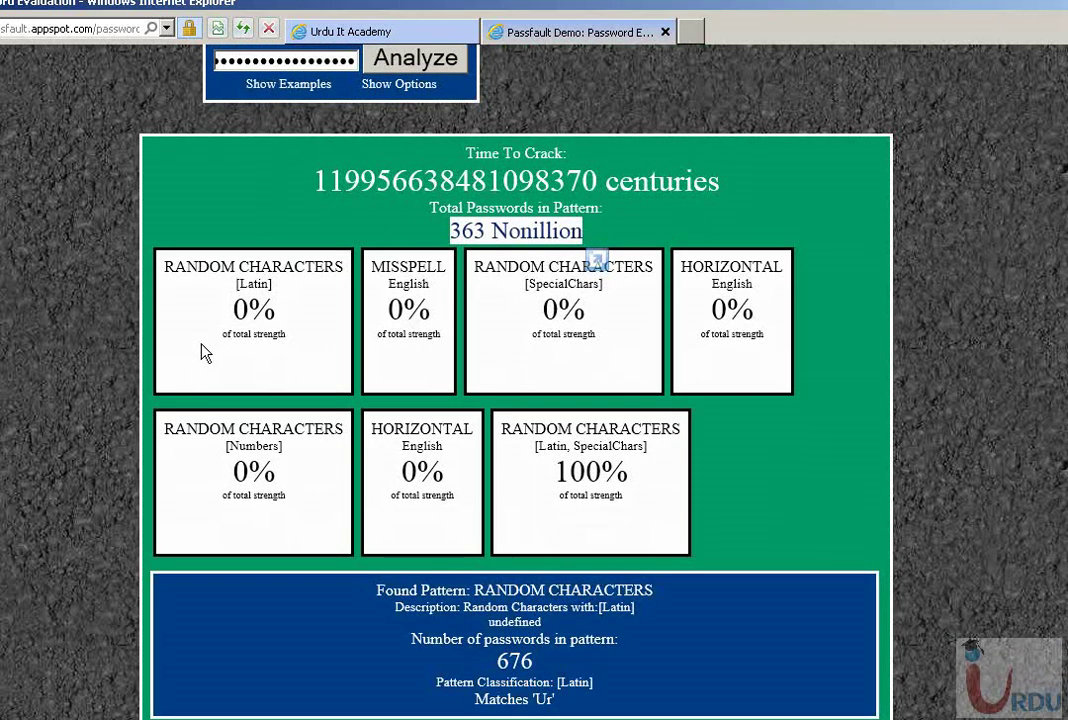
mouse_move(409, 352)
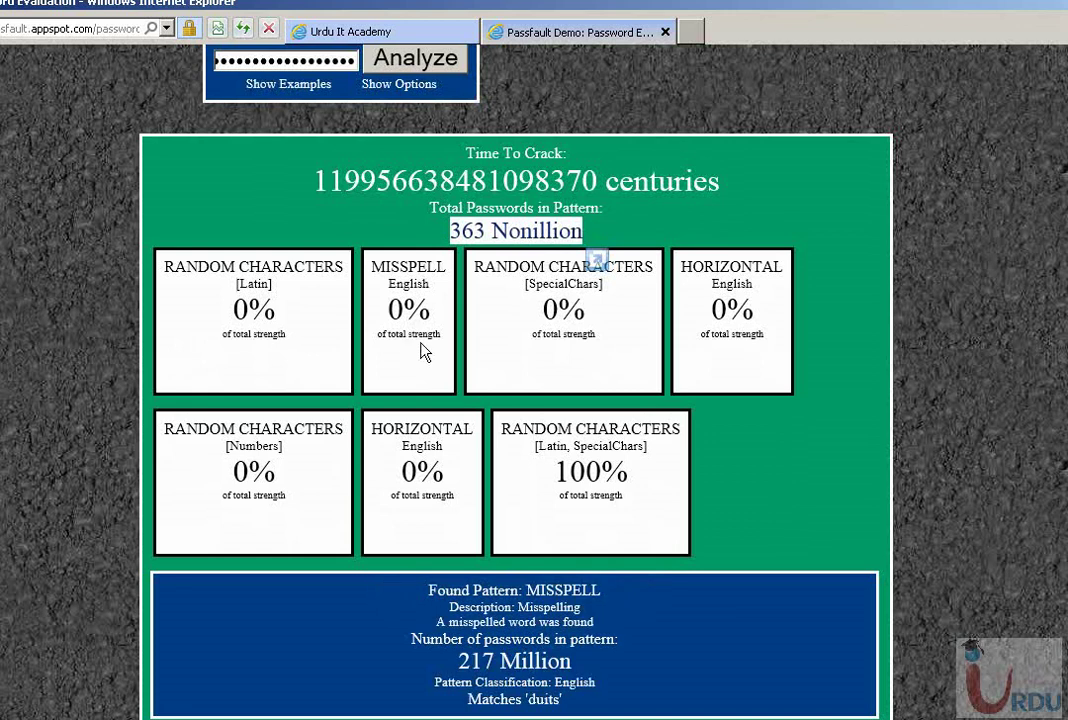
mouse_move(590, 338)
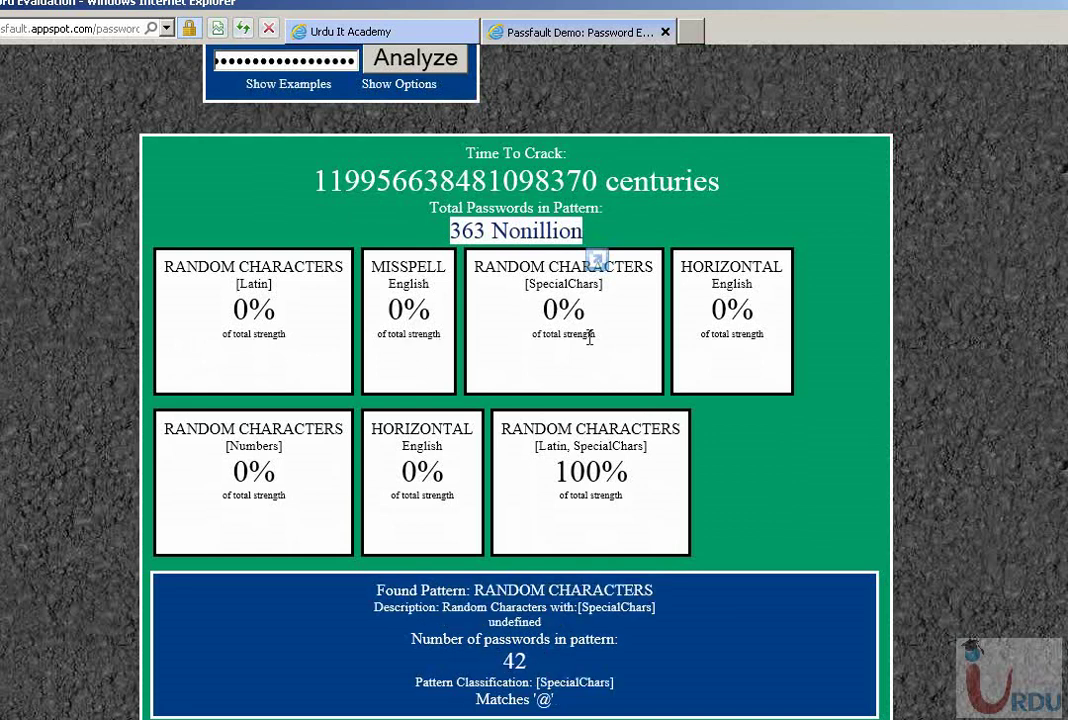
mouse_move(621, 447)
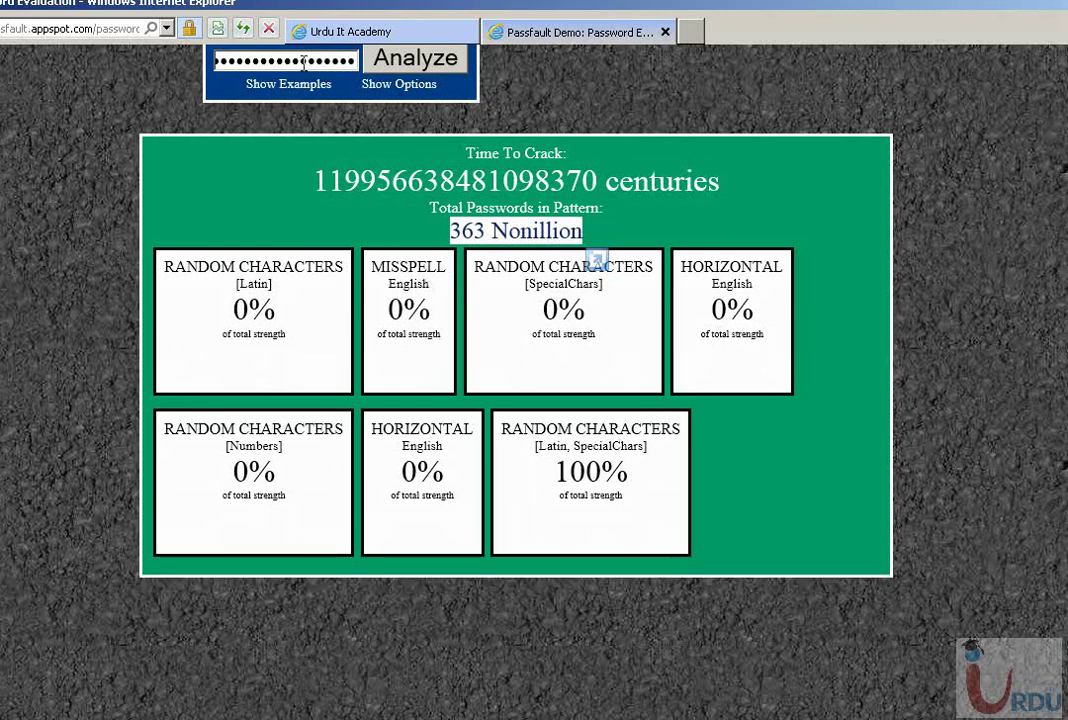
mouse_move(262, 429)
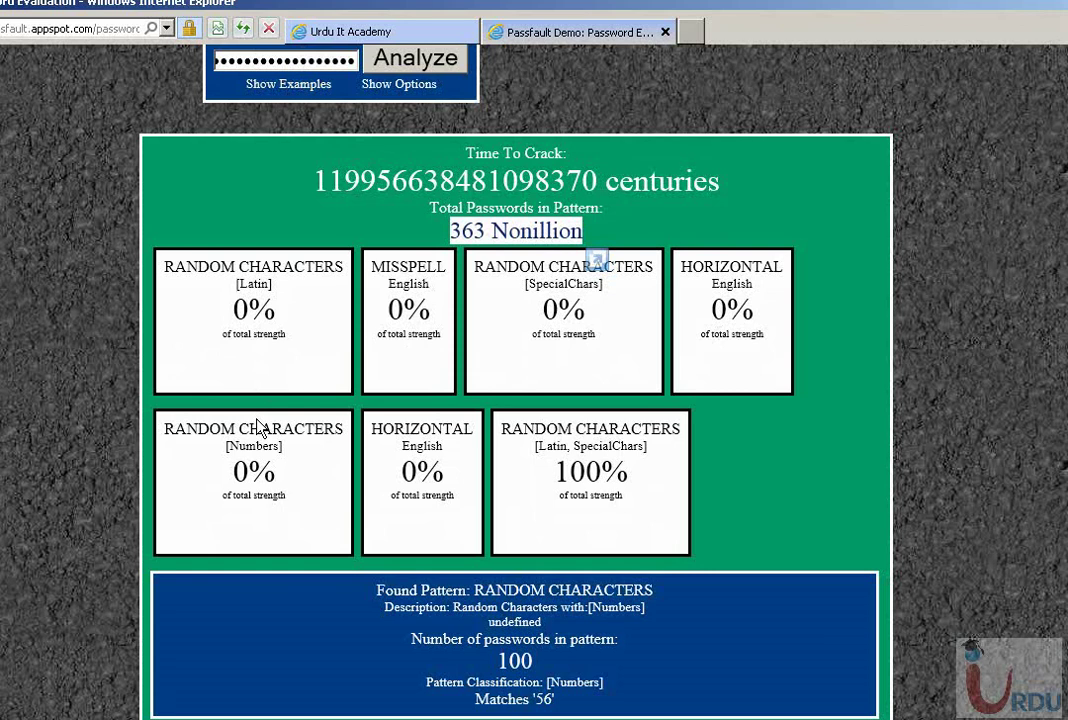
scroll(255, 415, up, 2)
- Enter a new word, number and symbol password and analyze it: 3537331 centuries to crack
click(257, 266)
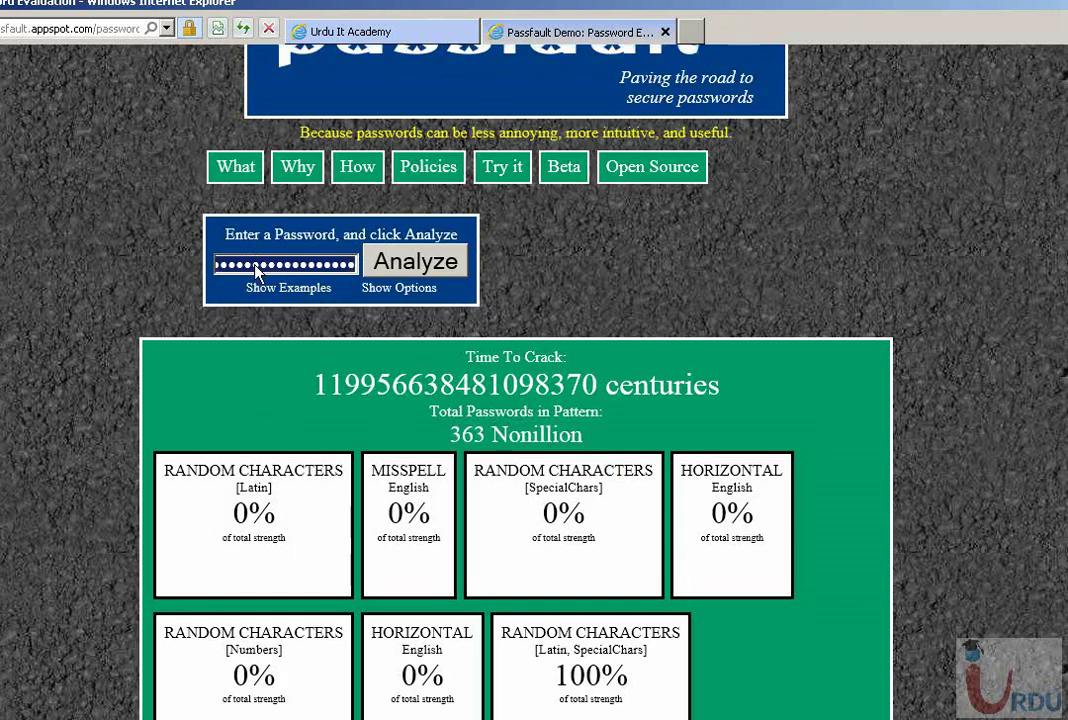
key(ctrl+a)
text(••••••••)
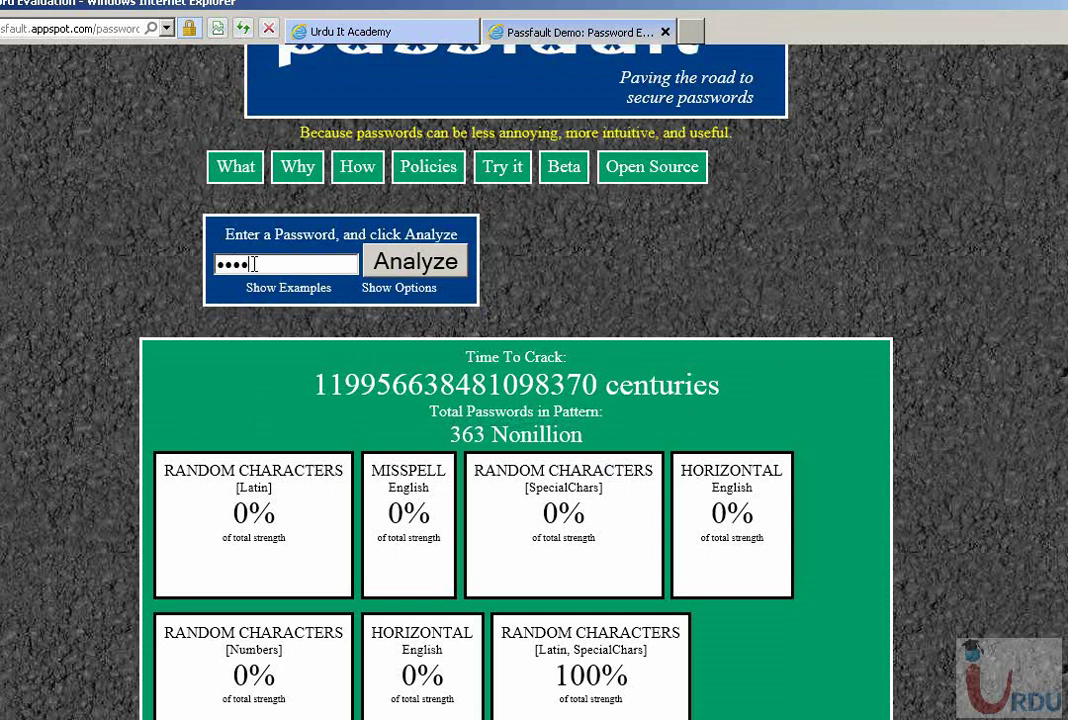
key(BackSpace)
key(BackSpace)
key(BackSpace)
key(BackSpace)
key(BackSpace)
key(BackSpace)
key(BackSpace)
key(BackSpace)
text(••••••••••••••••••)
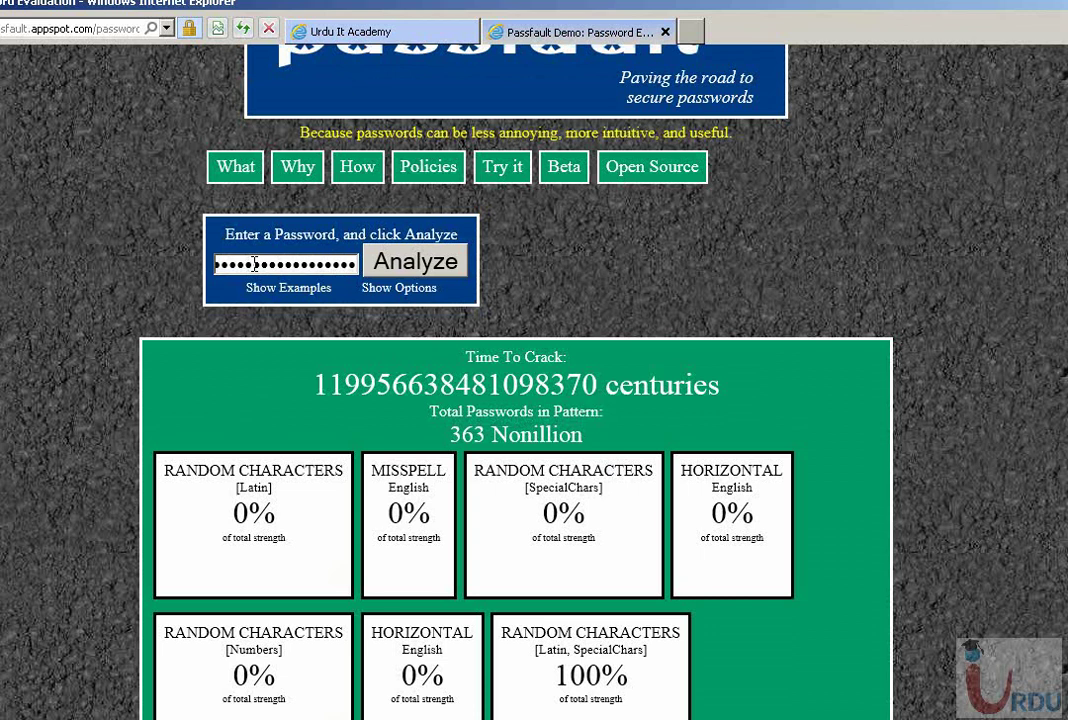
click(384, 272)
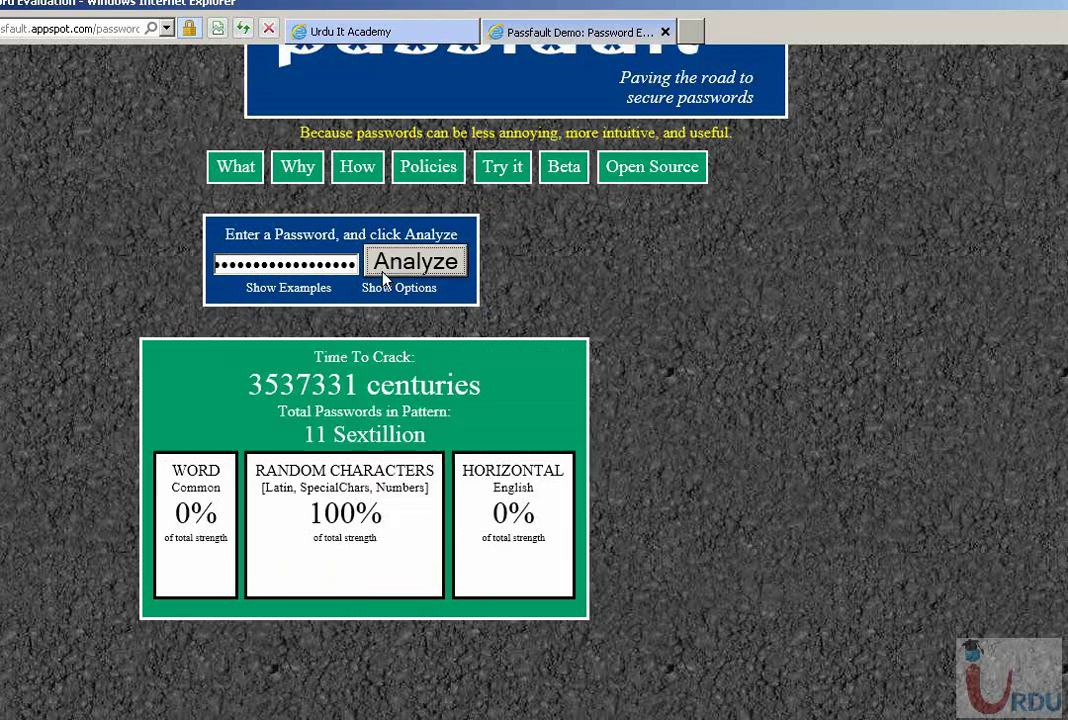
double_click(337, 388)
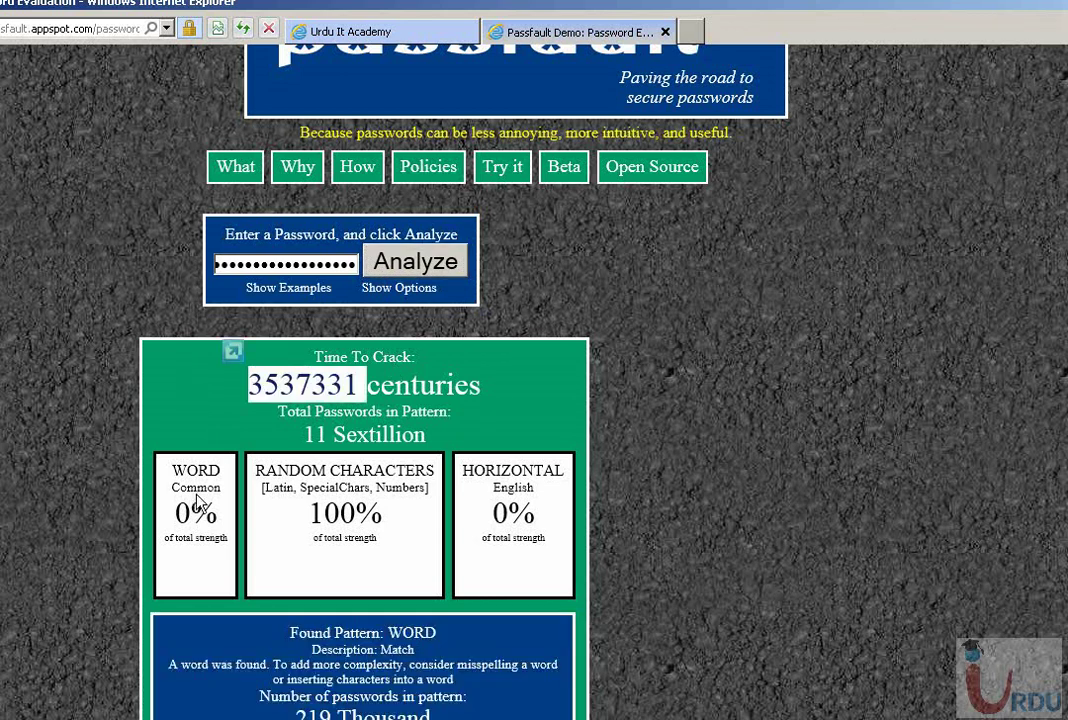
- Check the RANDOM CHARACTERS pattern details, then enter a 13-digit numeric password
scroll(363, 457, down, 2)
mouse_move(366, 457)
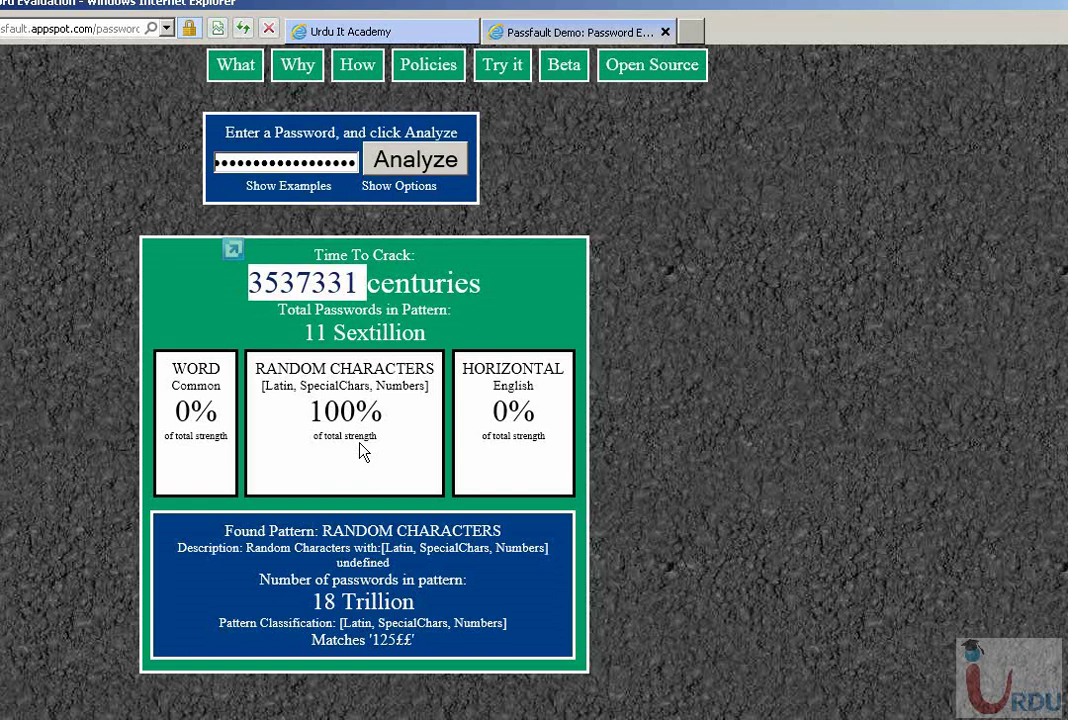
click(386, 210)
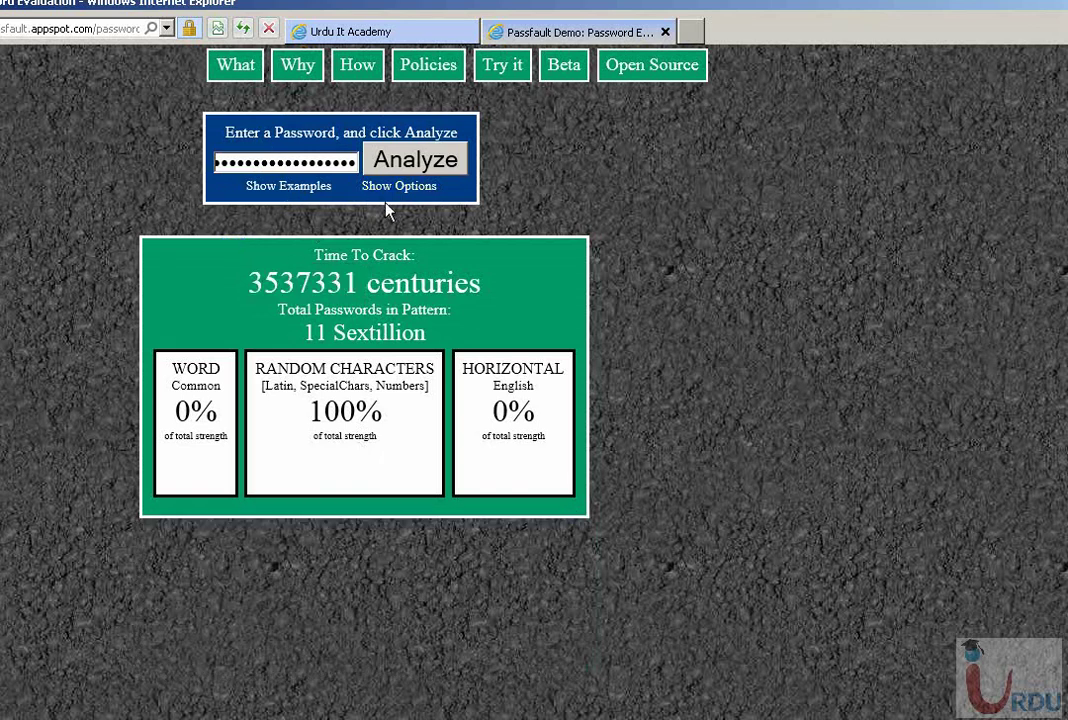
key(ctrl+a)
text(12345)
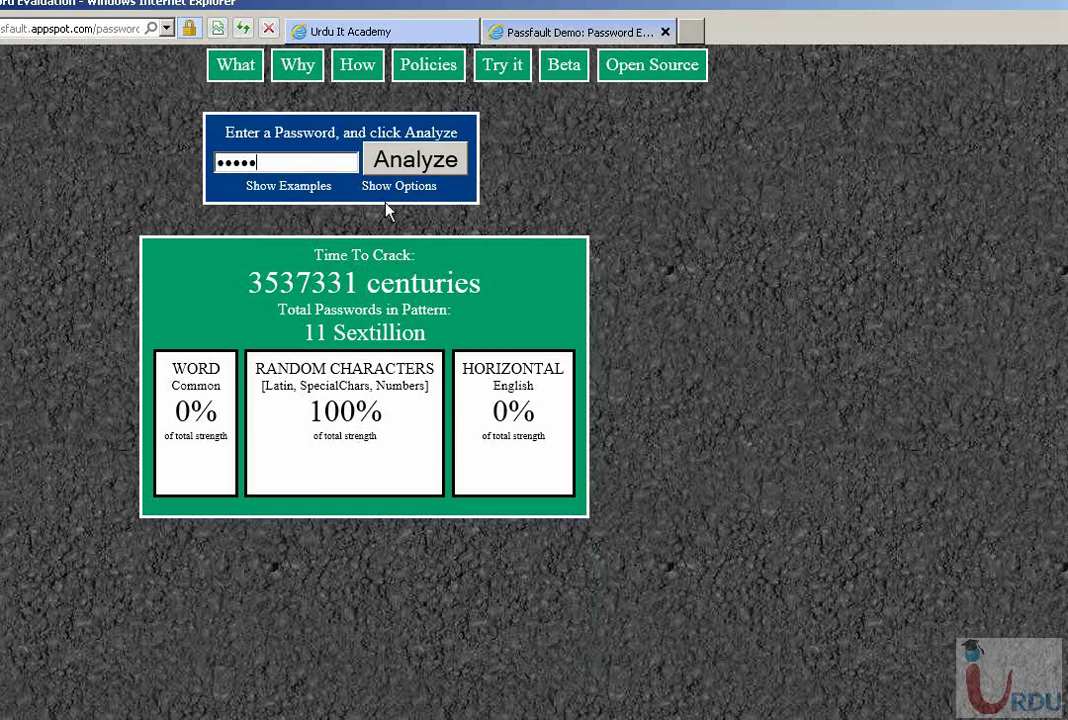
text(67890123)
- Analyze the 13-digit numeric password and check its detected pattern
click(416, 160)
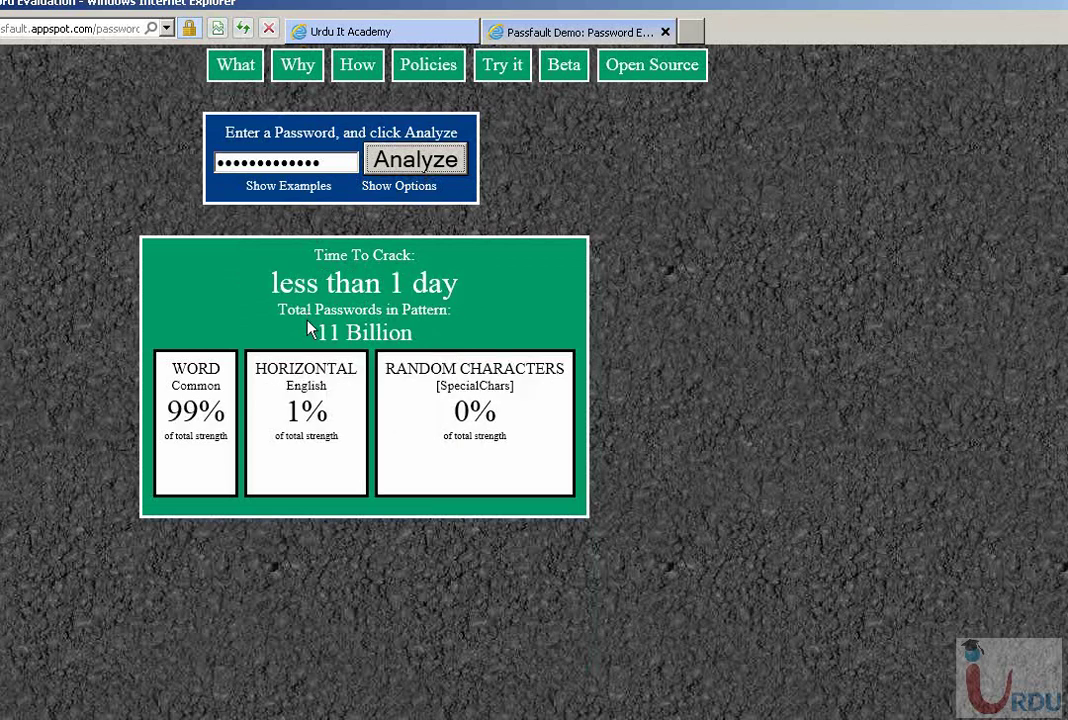
mouse_move(295, 456)
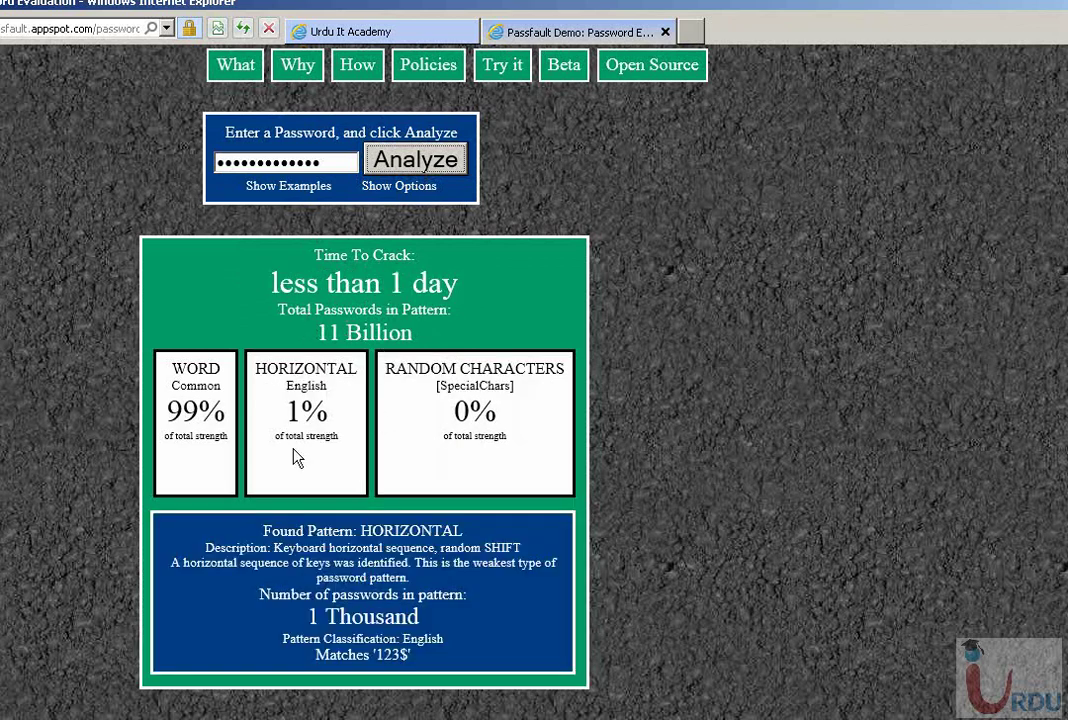
click(285, 162)
- Analyze a common-word-plus-digits password, crackable under 1 day, and view its HORIZONTAL pattern details
key(ctrl+a)
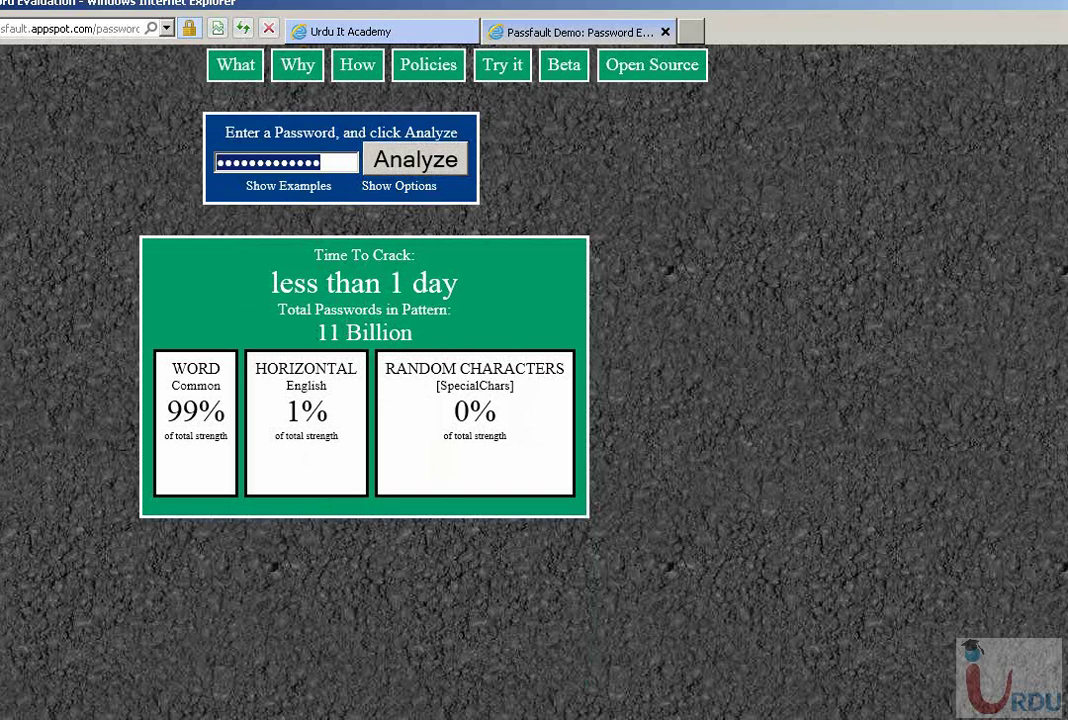
text(password)
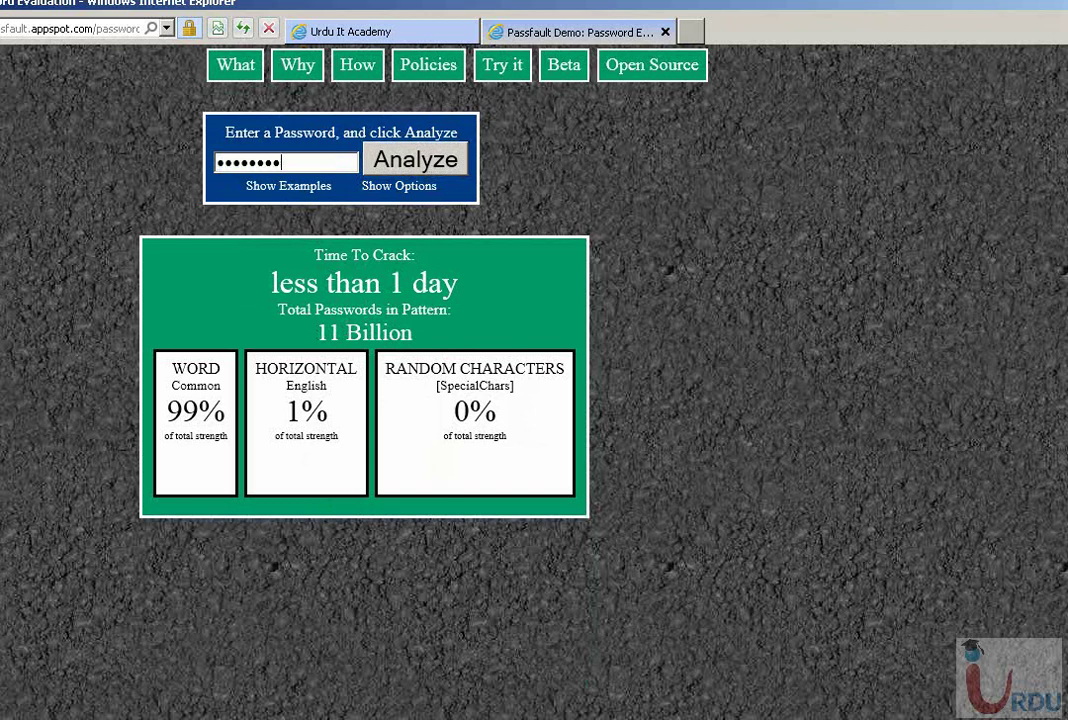
text(12345)
click(398, 170)
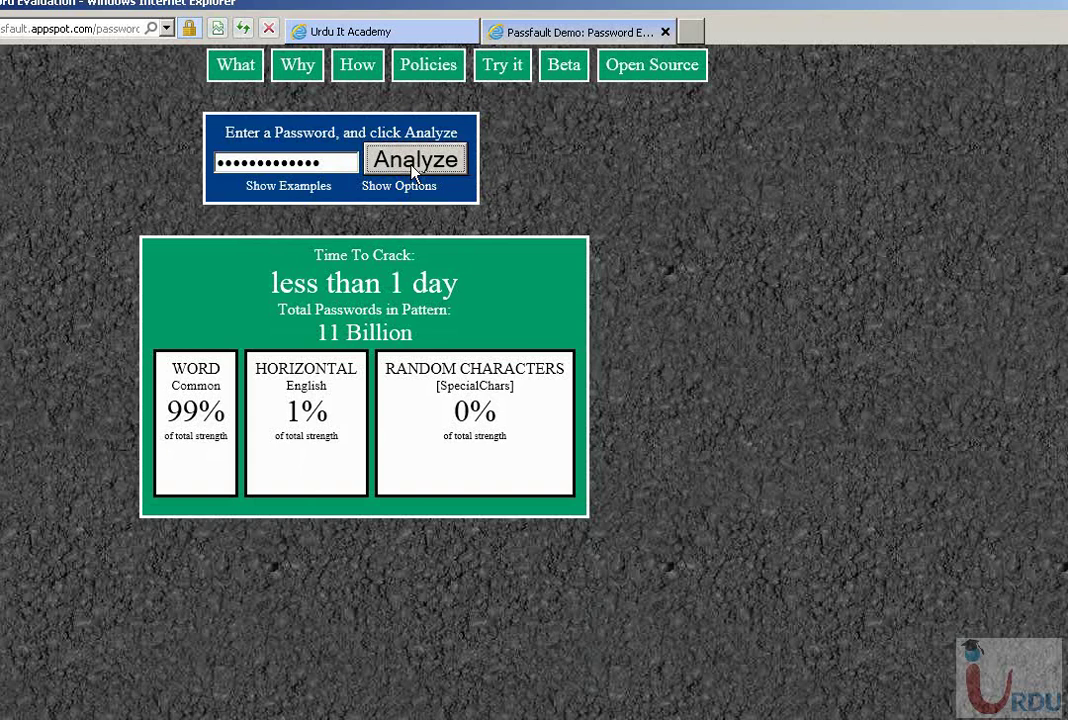
click(305, 427)
- Close the Passfault Demo tab and go back to the remote Server Manager
click(665, 33)
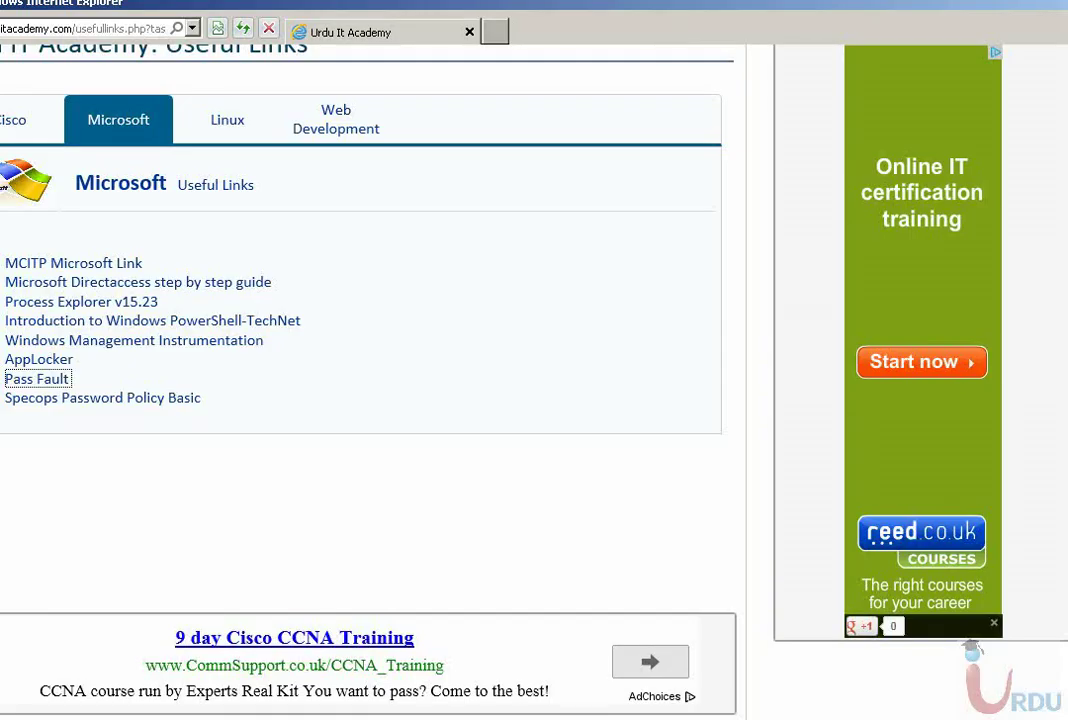
click(60, 379)
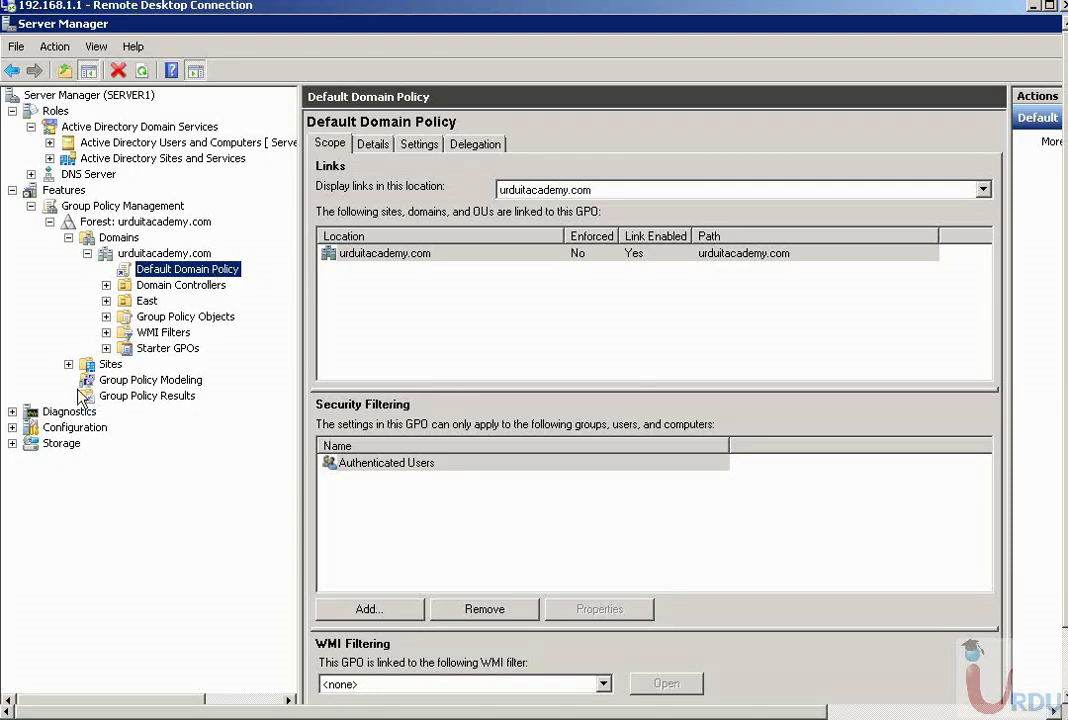
- Expand Active Directory Users and Computers to urduitacademy.com and open the Users container
click(68, 142)
click(49, 142)
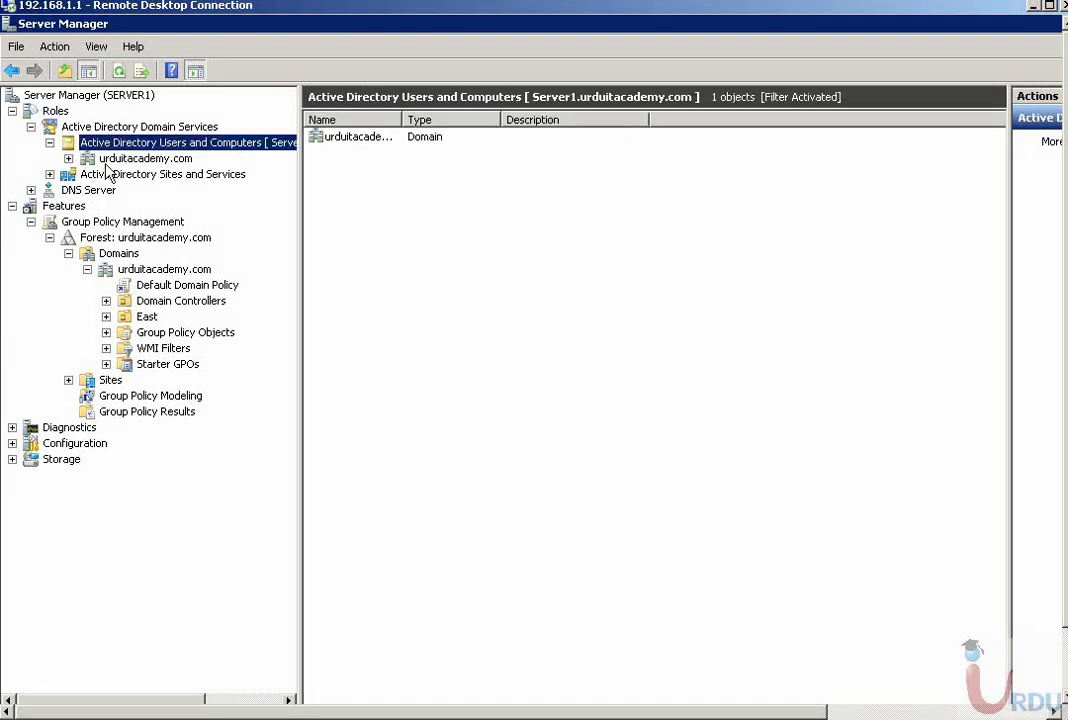
key(Down)
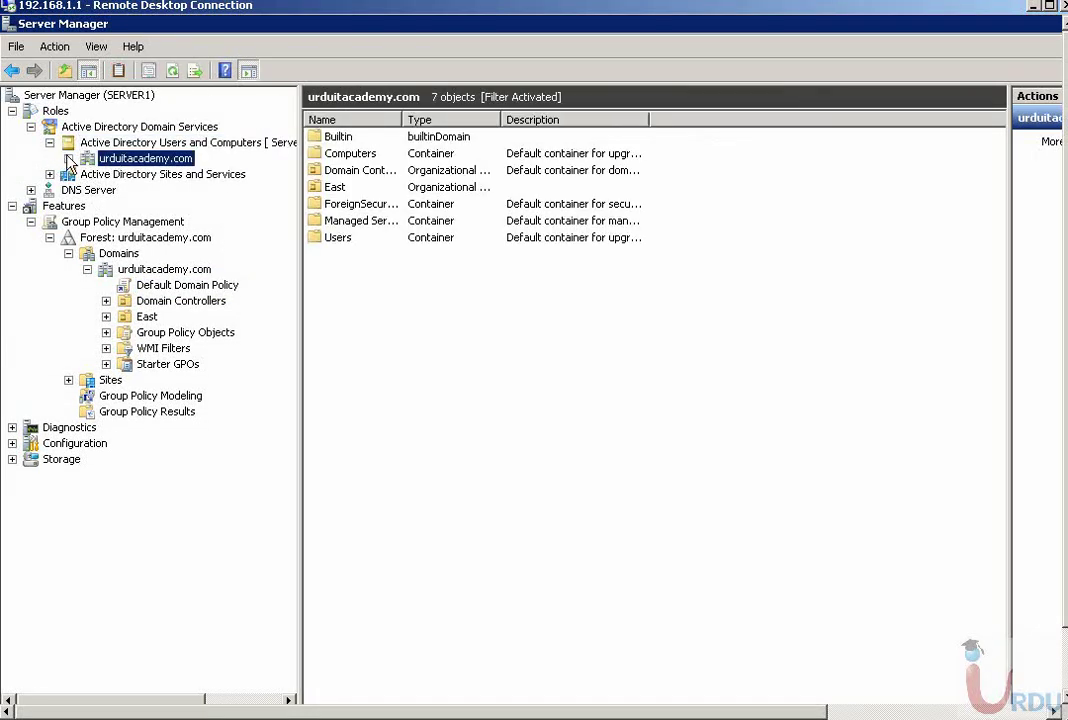
click(68, 158)
click(131, 267)
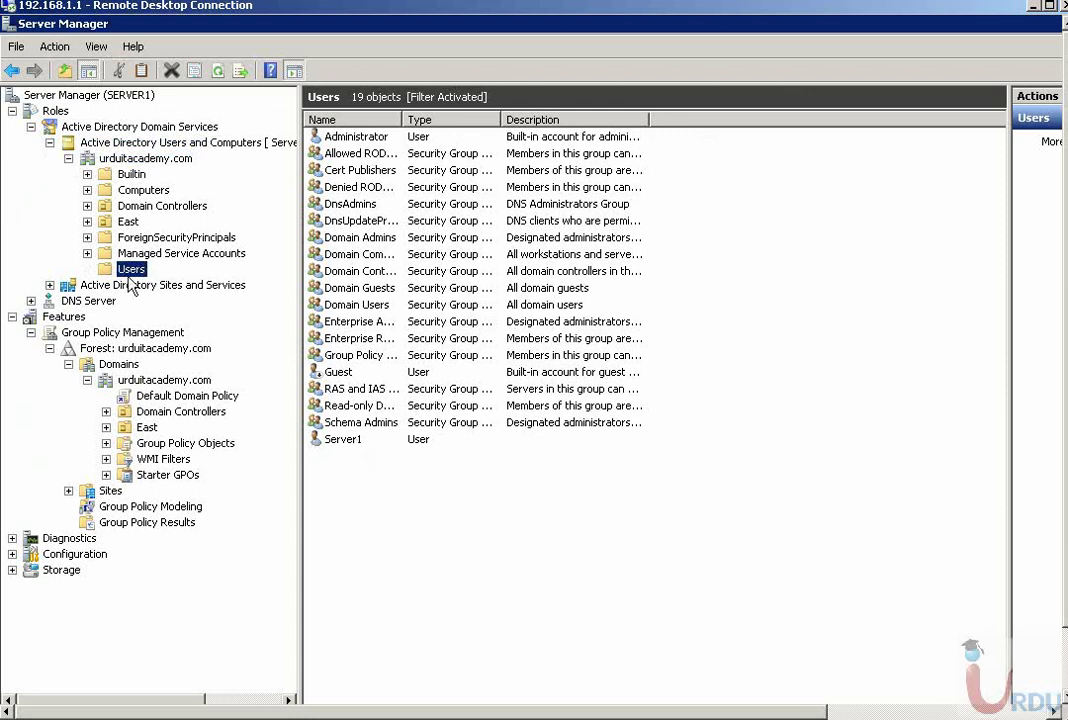
click(122, 222)
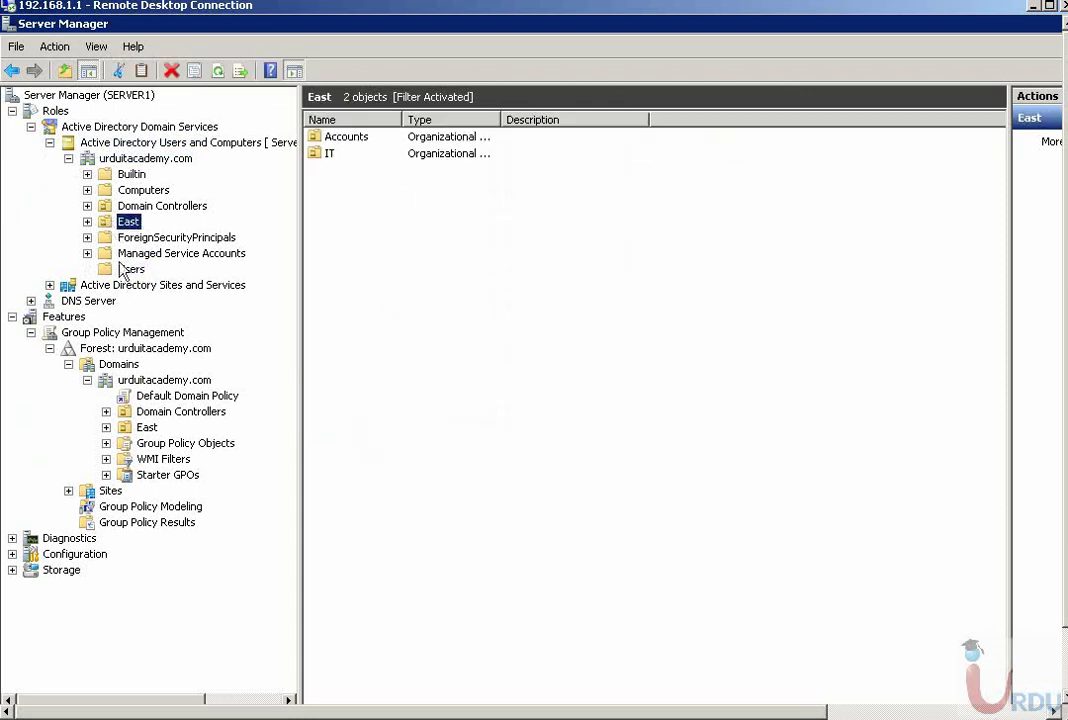
click(131, 269)
- Enable View > Advanced Features to show hidden objects
right_click(371, 138)
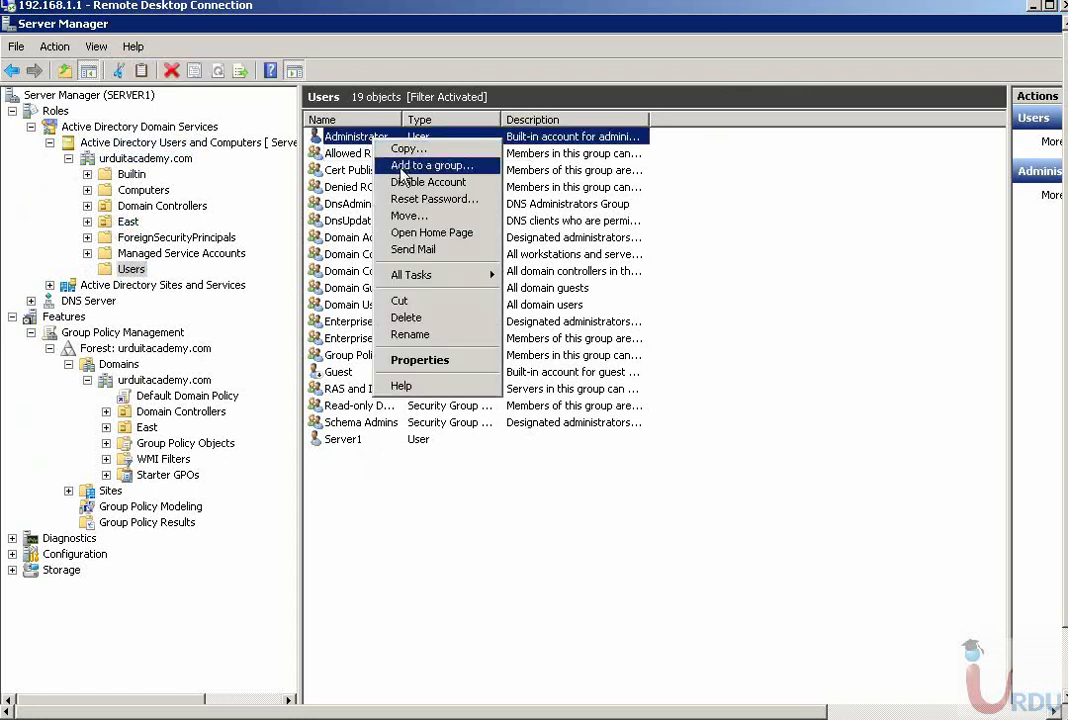
click(55, 50)
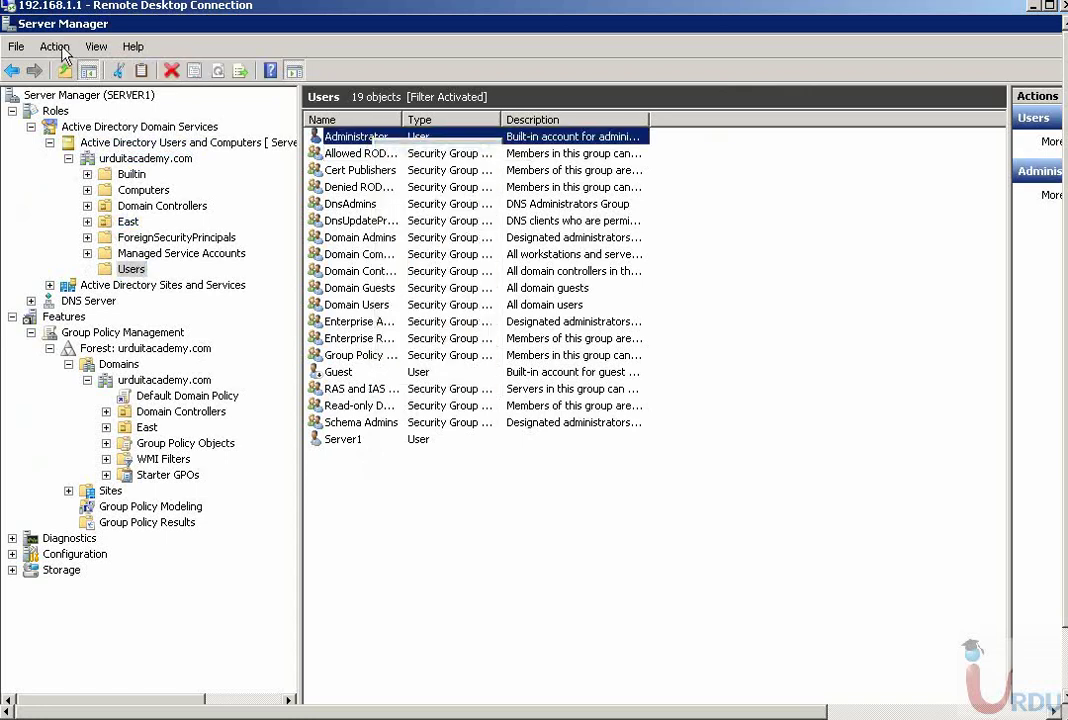
click(56, 49)
mouse_move(97, 50)
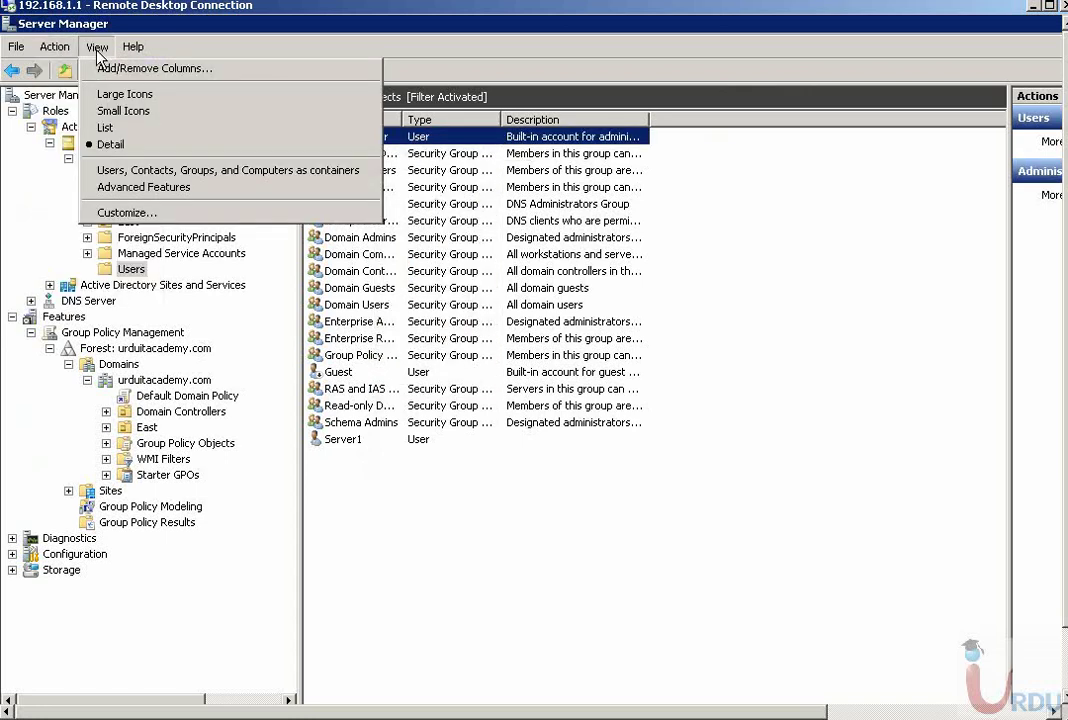
click(131, 189)
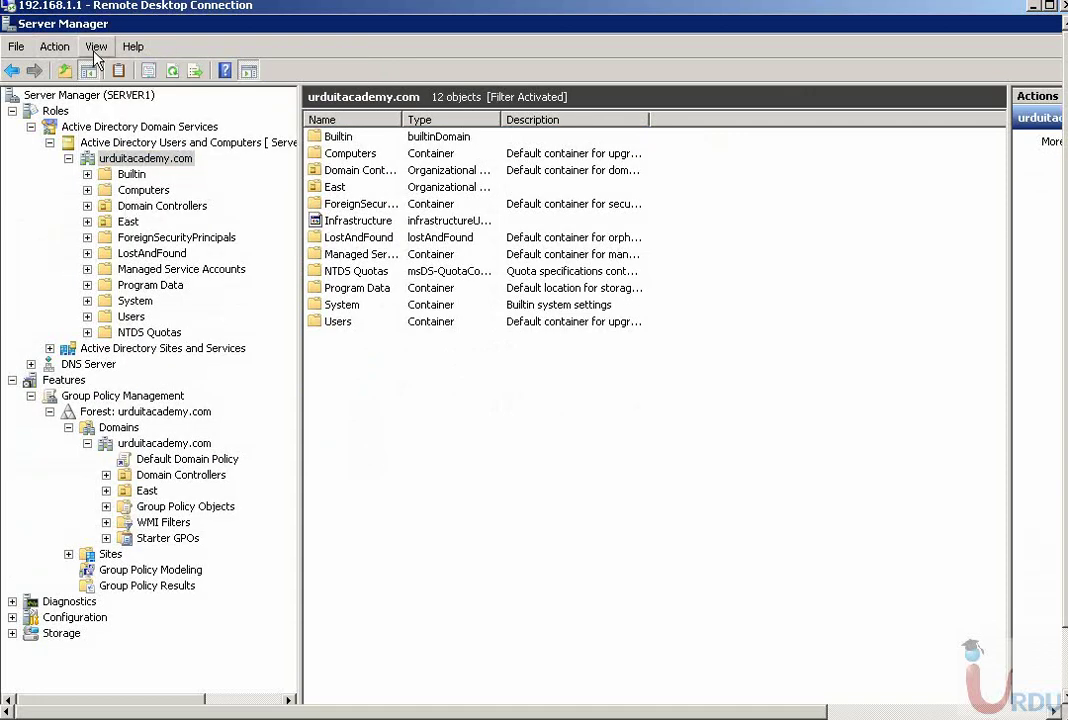
- Open the Administrator account's Properties from the Users container
click(131, 316)
right_click(380, 137)
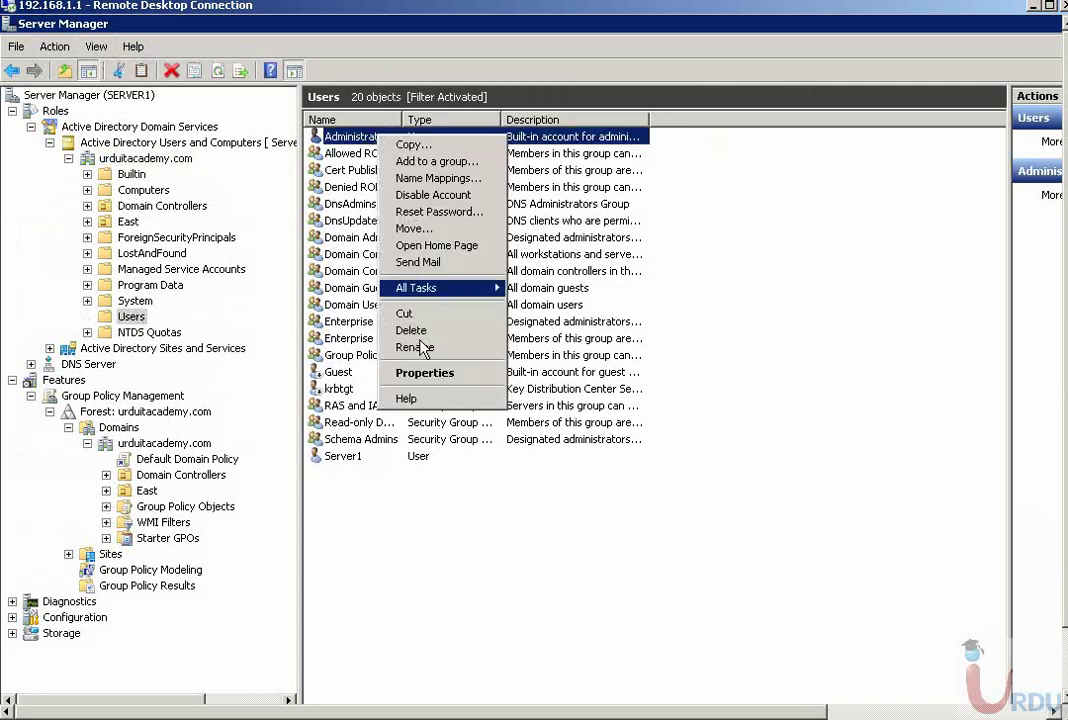
click(433, 374)
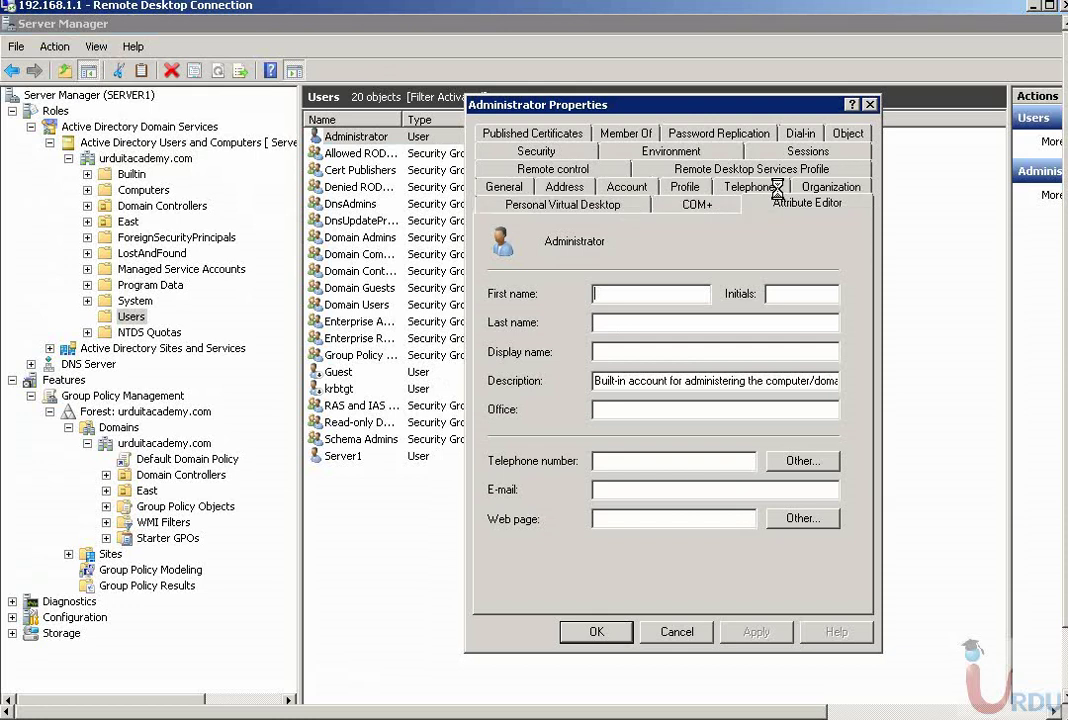
click(760, 186)
drag(617, 110, 435, 55)
click(622, 489)
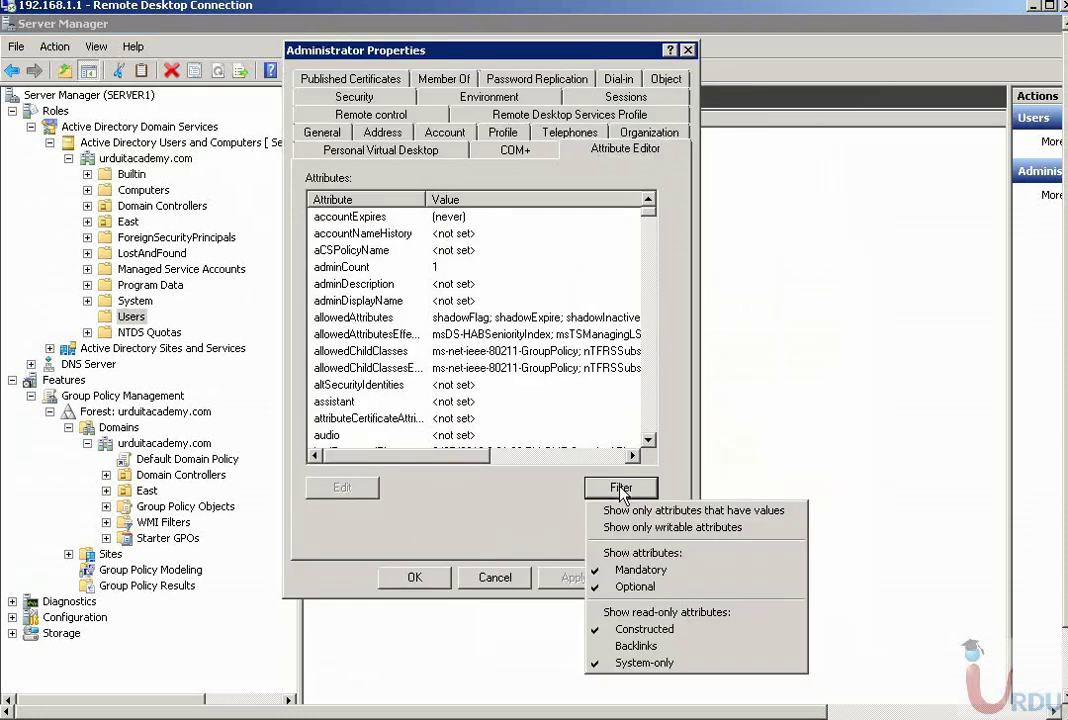
click(634, 630)
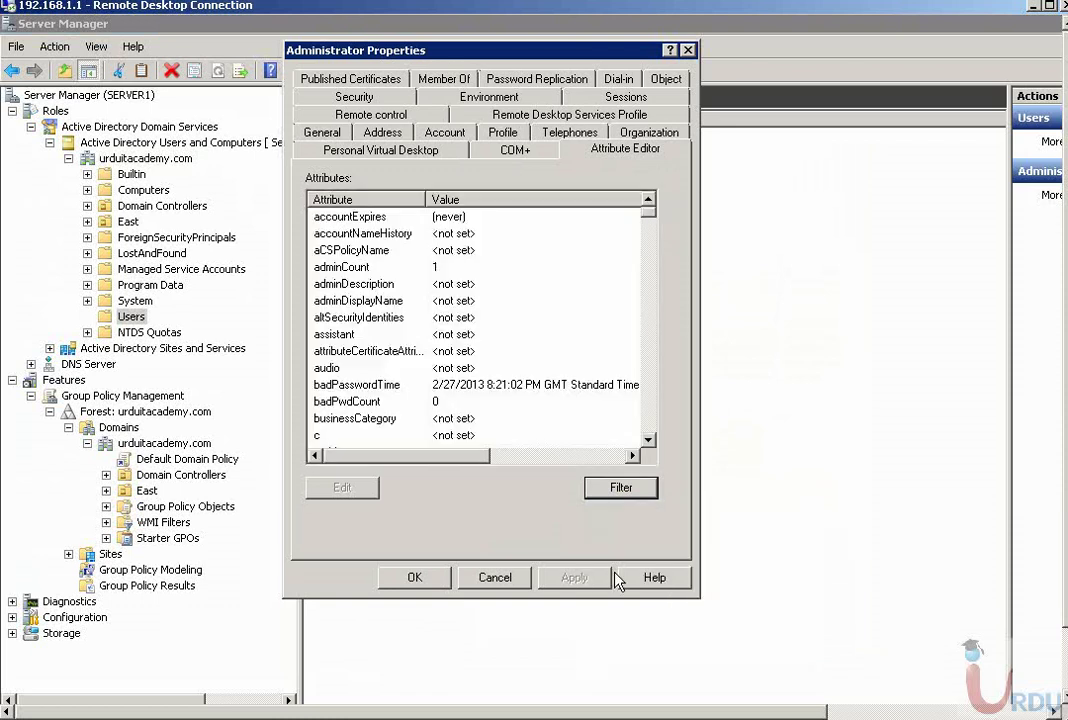
click(621, 487)
click(634, 630)
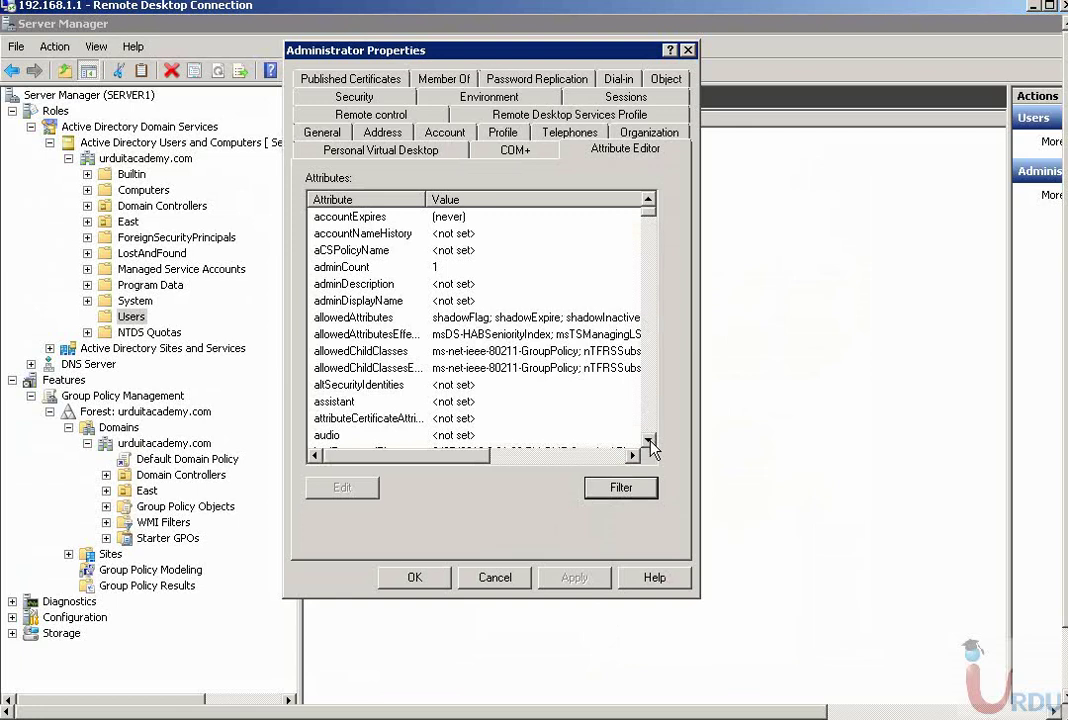
drag(650, 442, 650, 446)
click(395, 402)
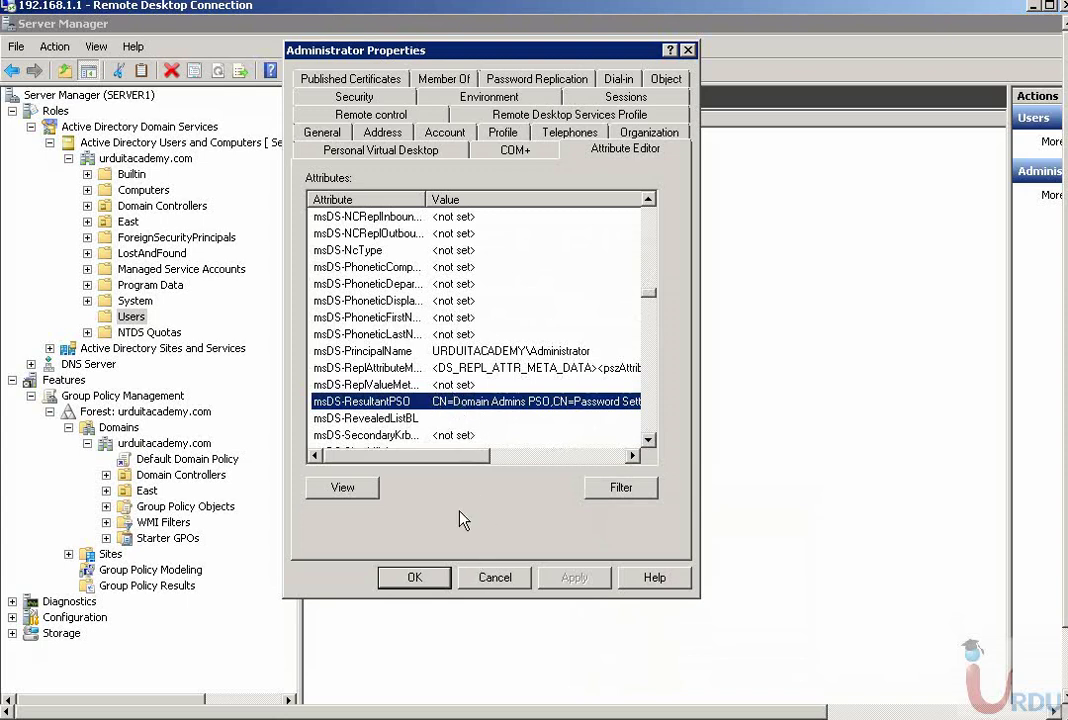
click(500, 581)
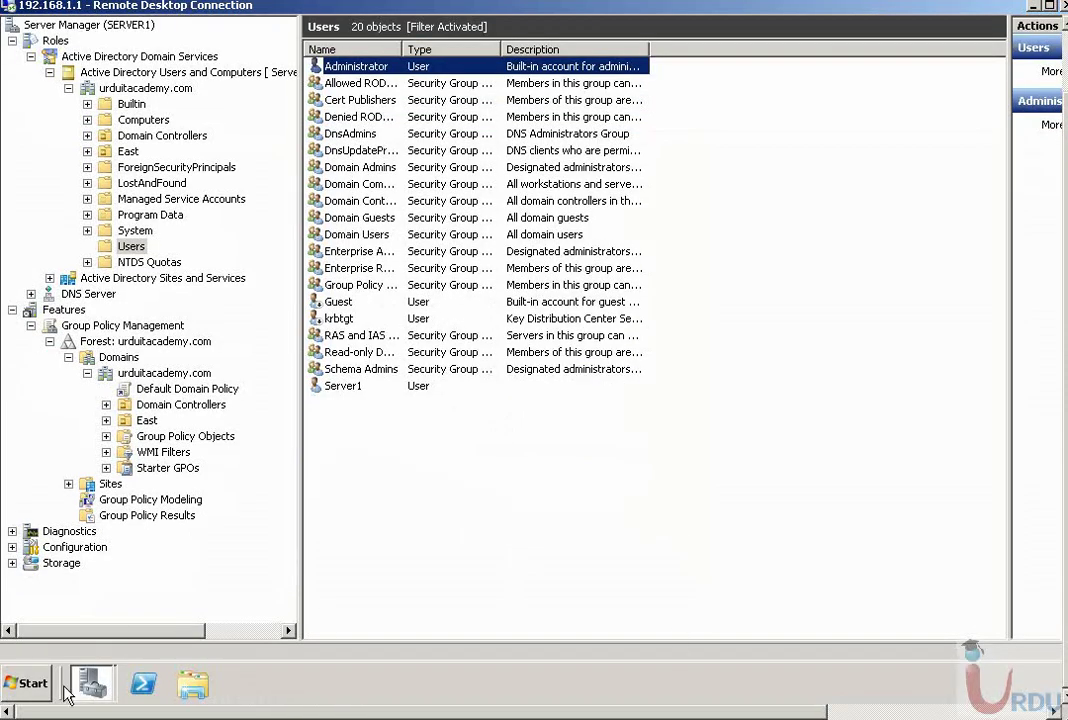
click(33, 686)
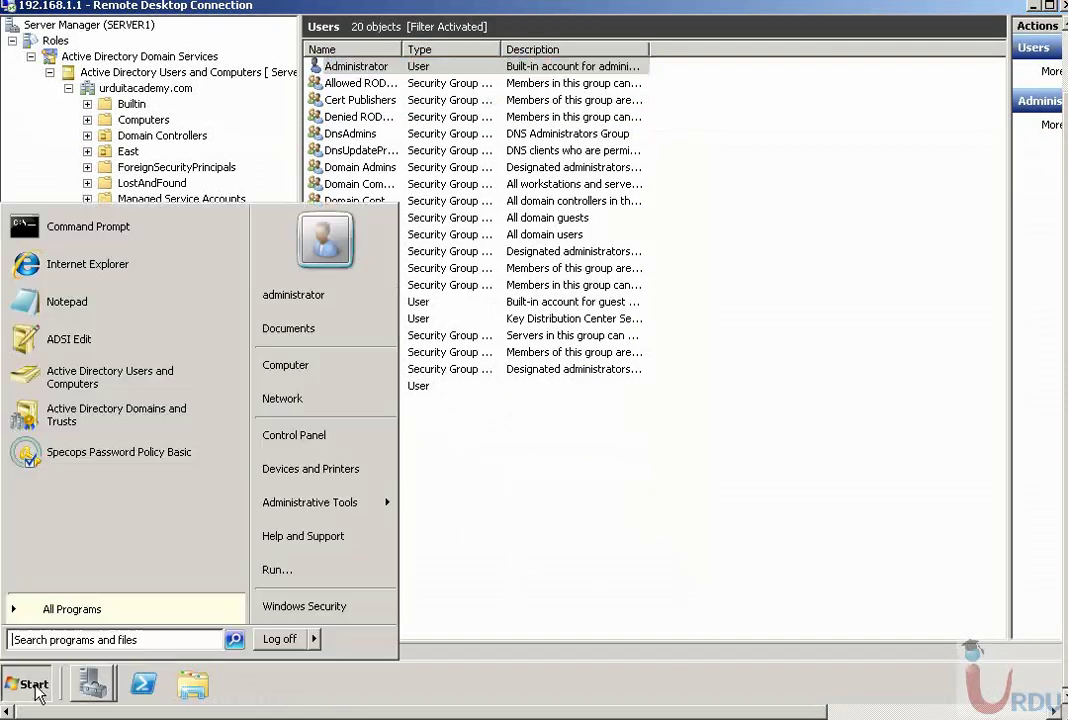
mouse_move(314, 512)
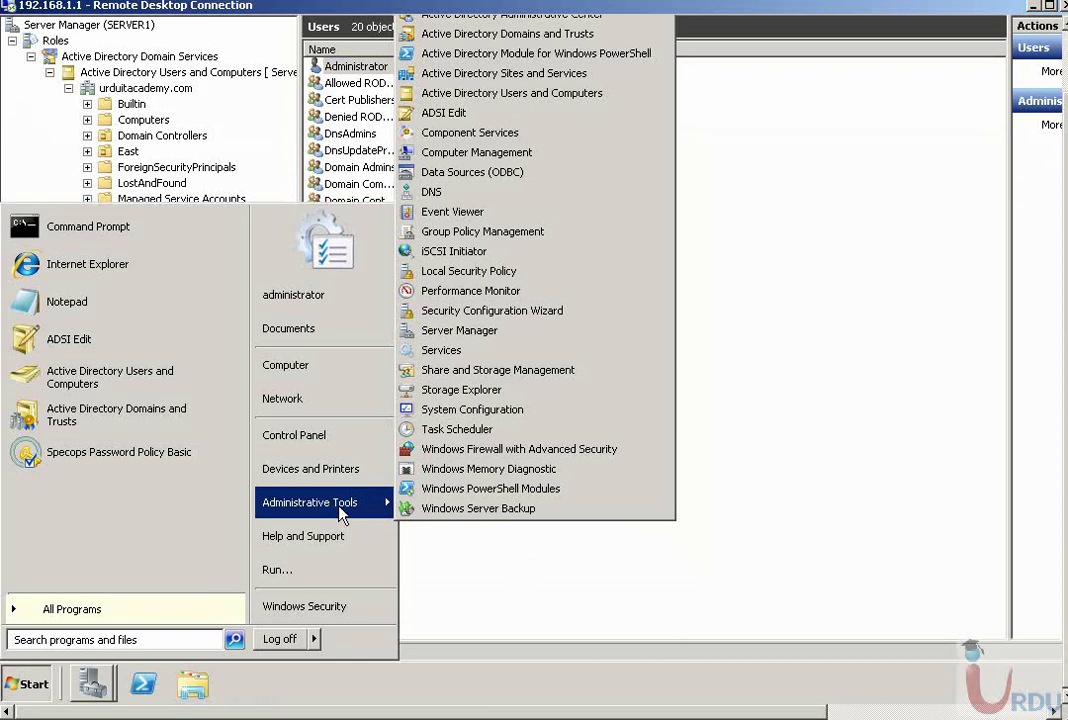
click(474, 36)
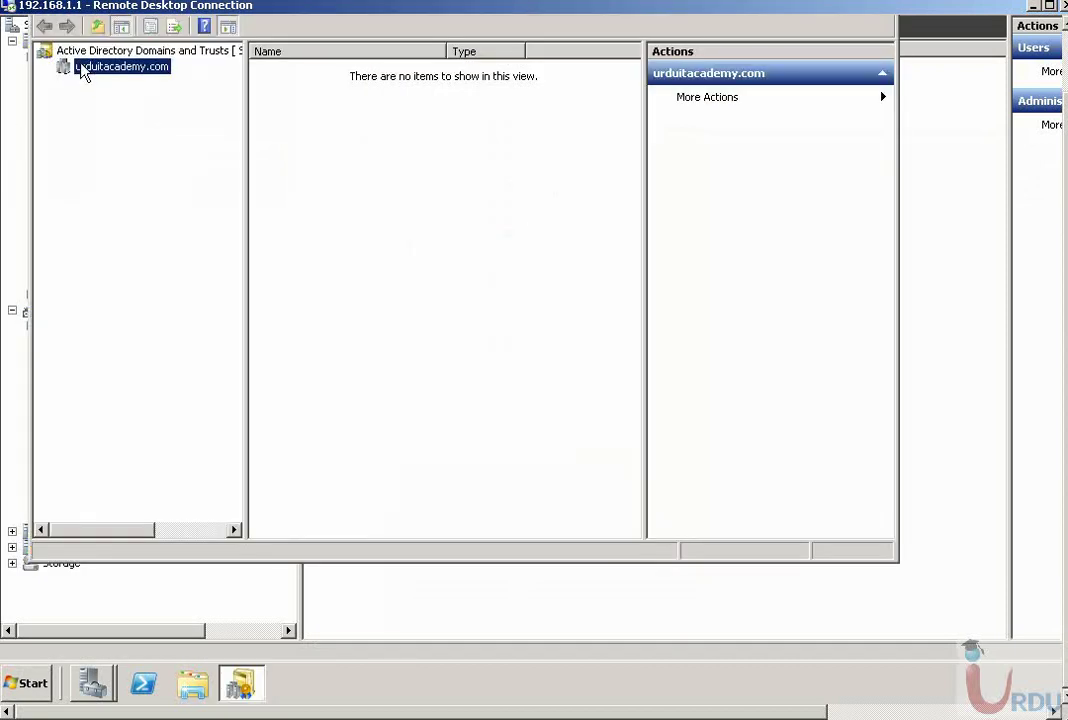
right_click(84, 67)
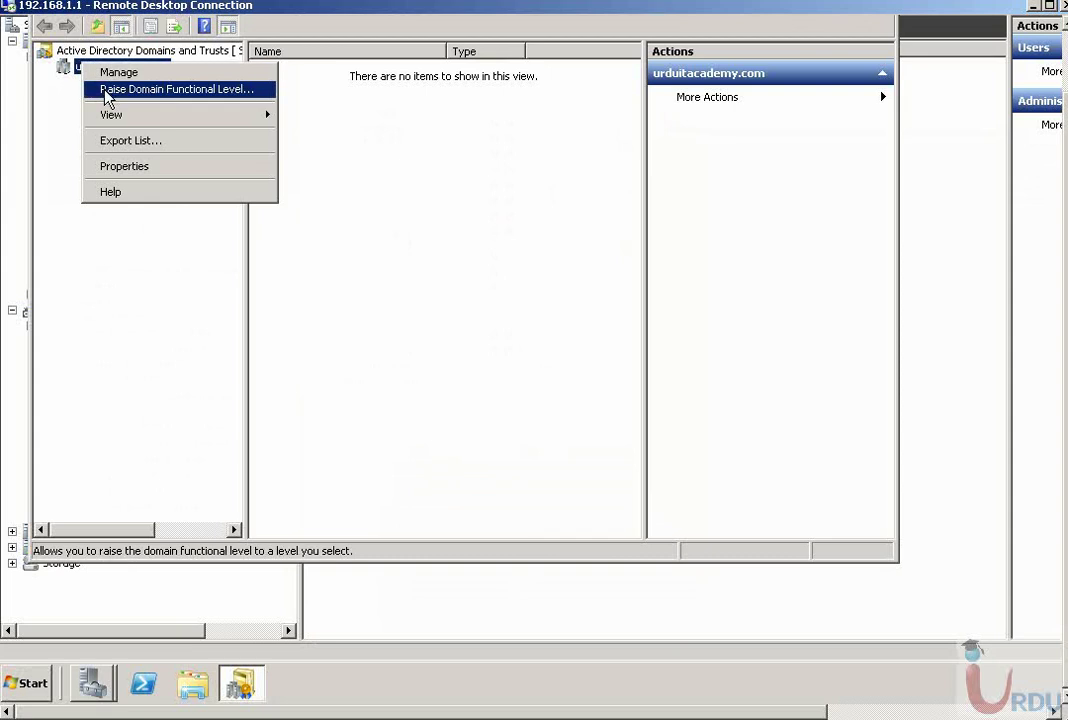
click(107, 92)
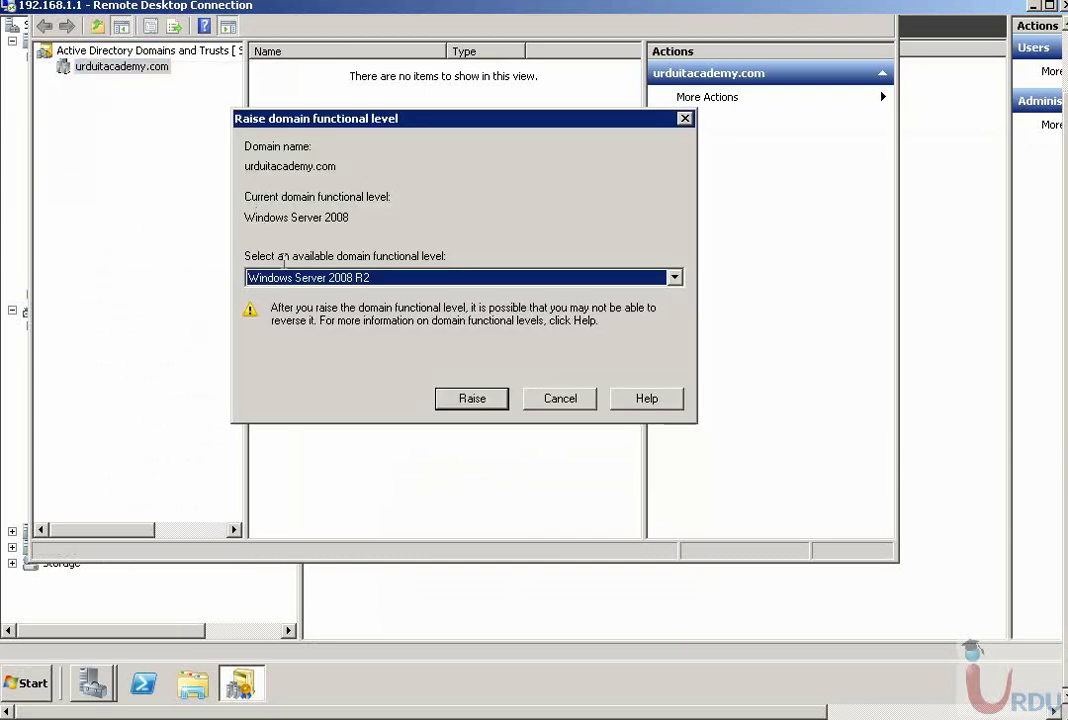
double_click(336, 217)
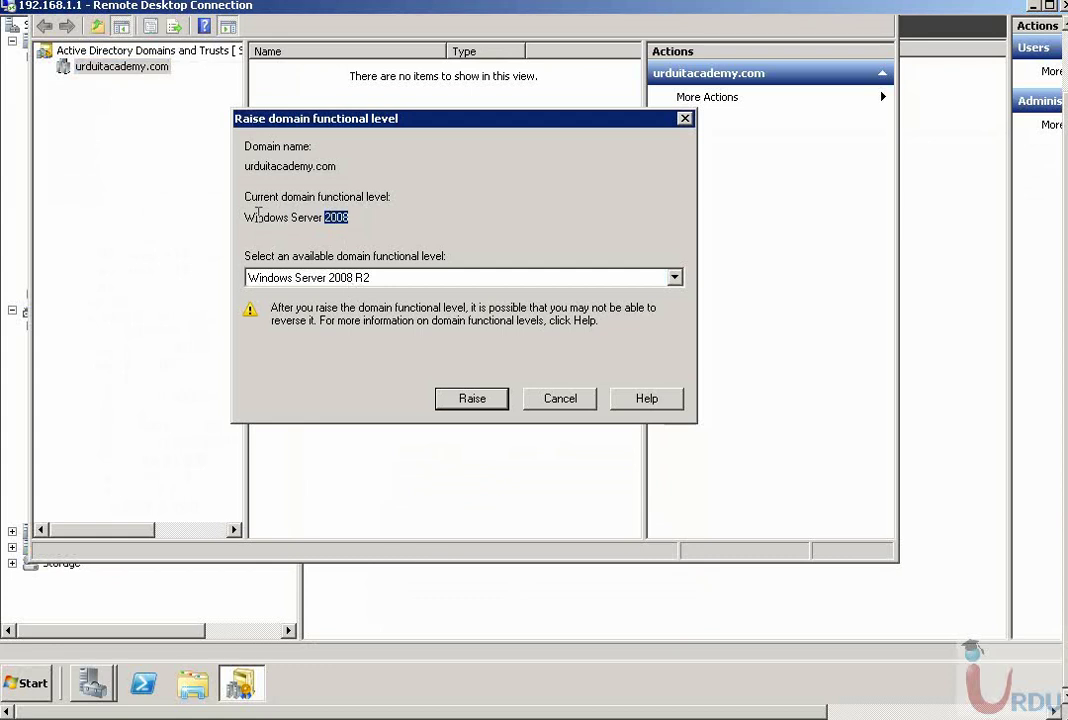
drag(255, 217, 370, 227)
click(397, 278)
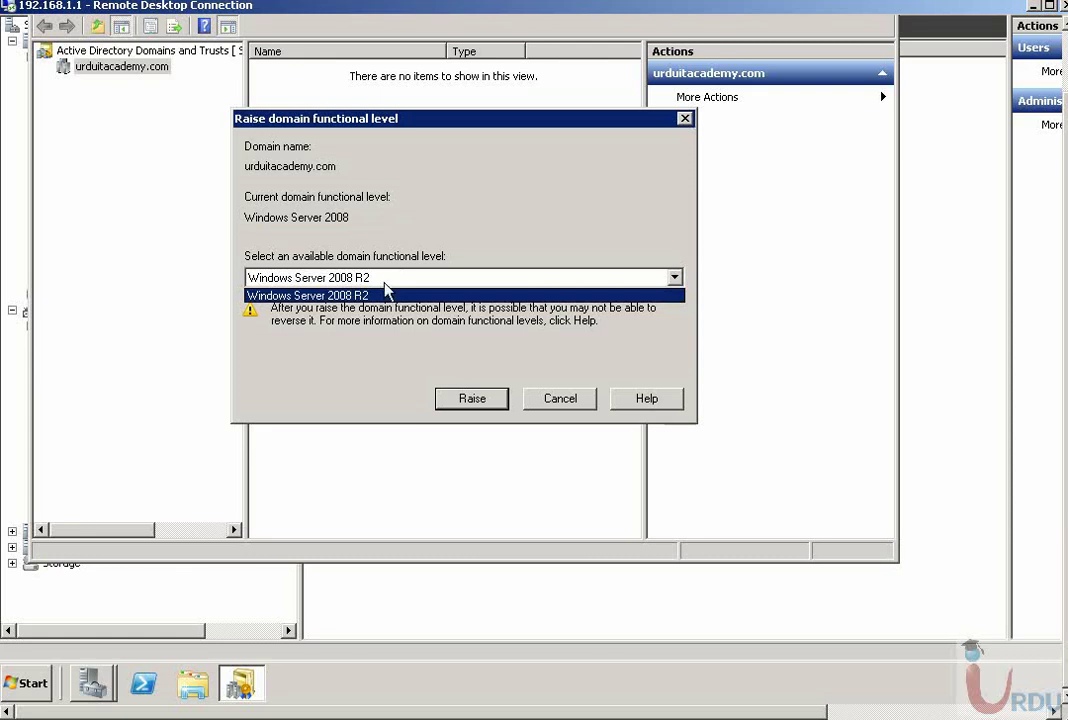
click(396, 294)
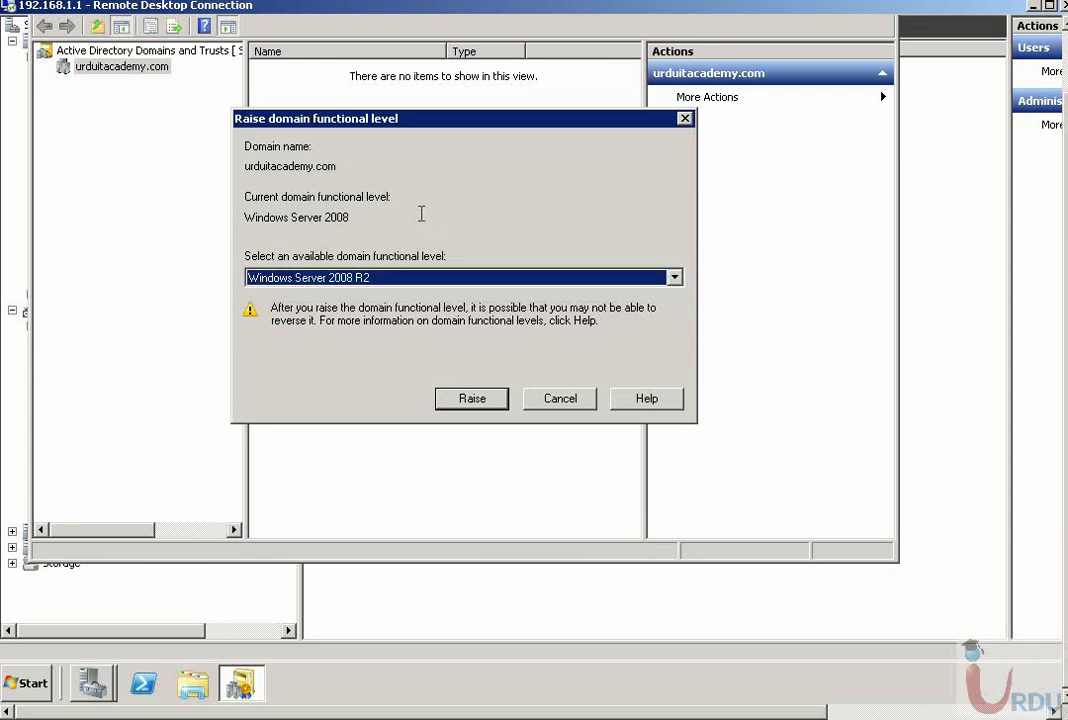
click(558, 399)
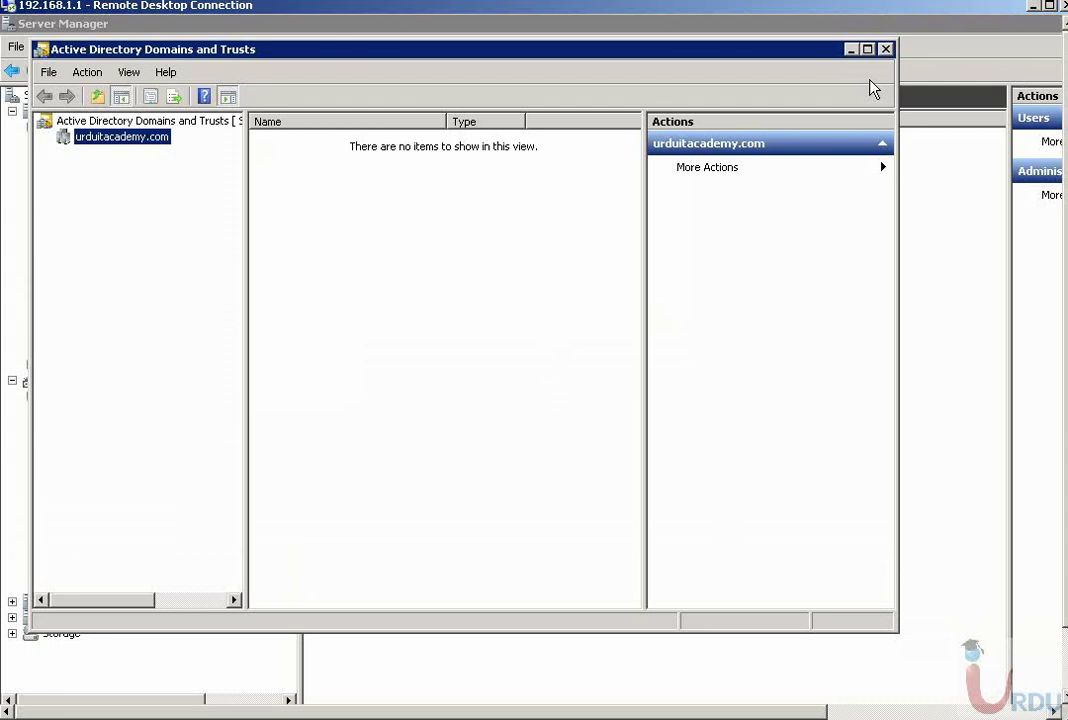
click(886, 50)
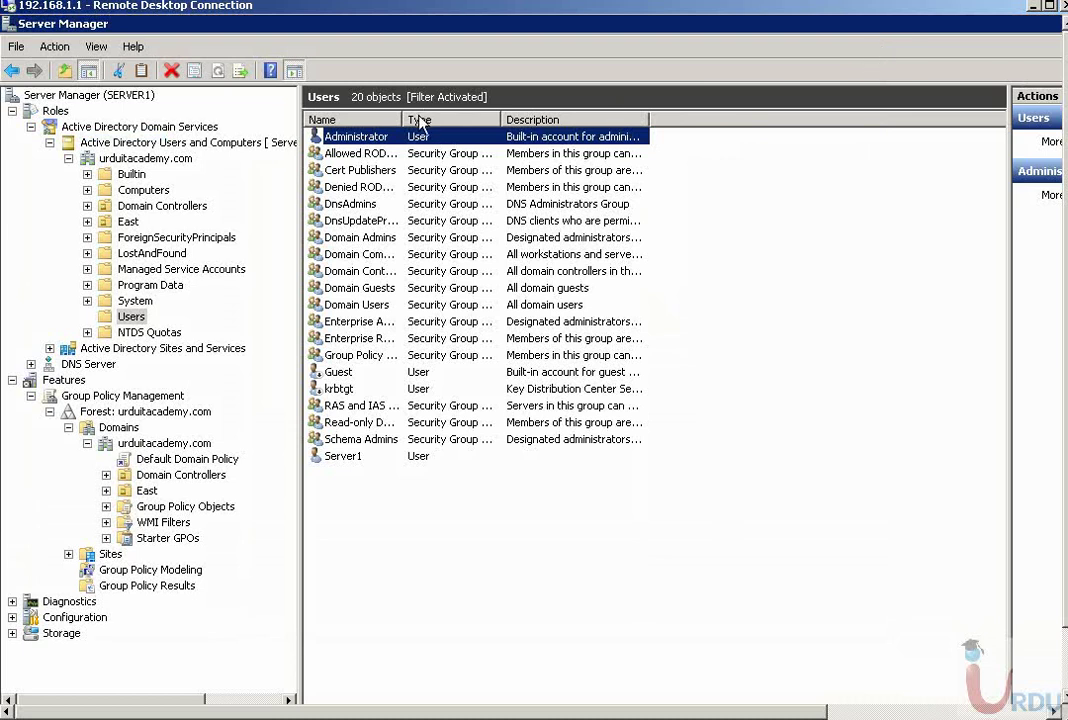
- Widen the Name column, then open the Default Domain Policy in Group Policy Management Editor
drag(403, 118, 457, 114)
click(440, 237)
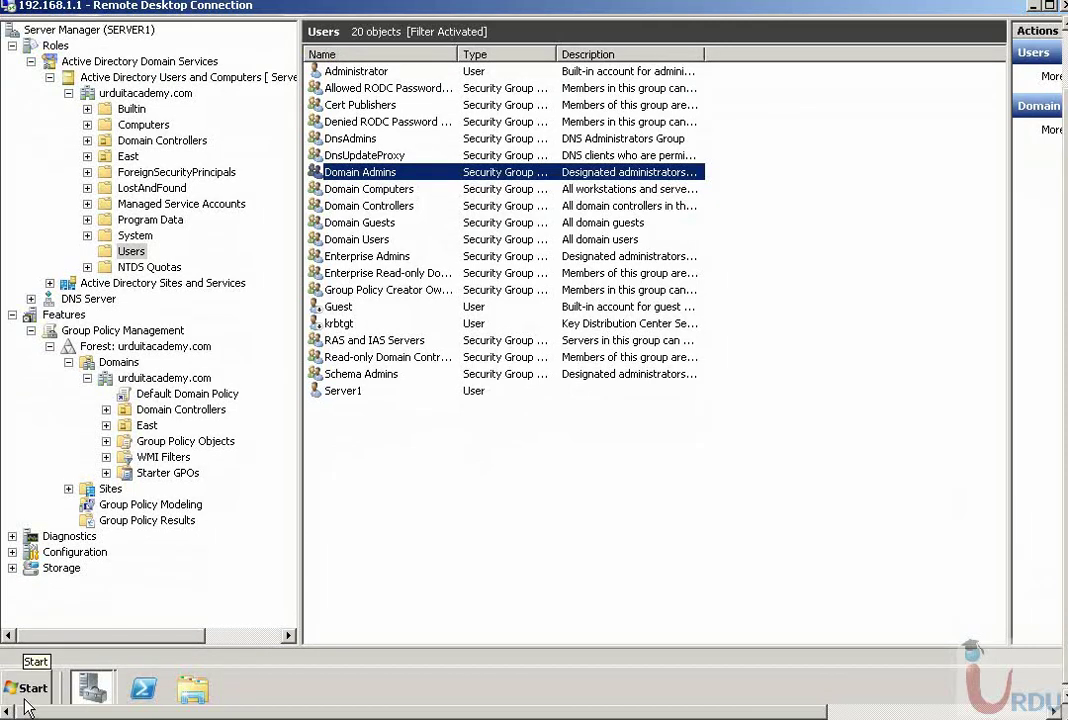
click(145, 396)
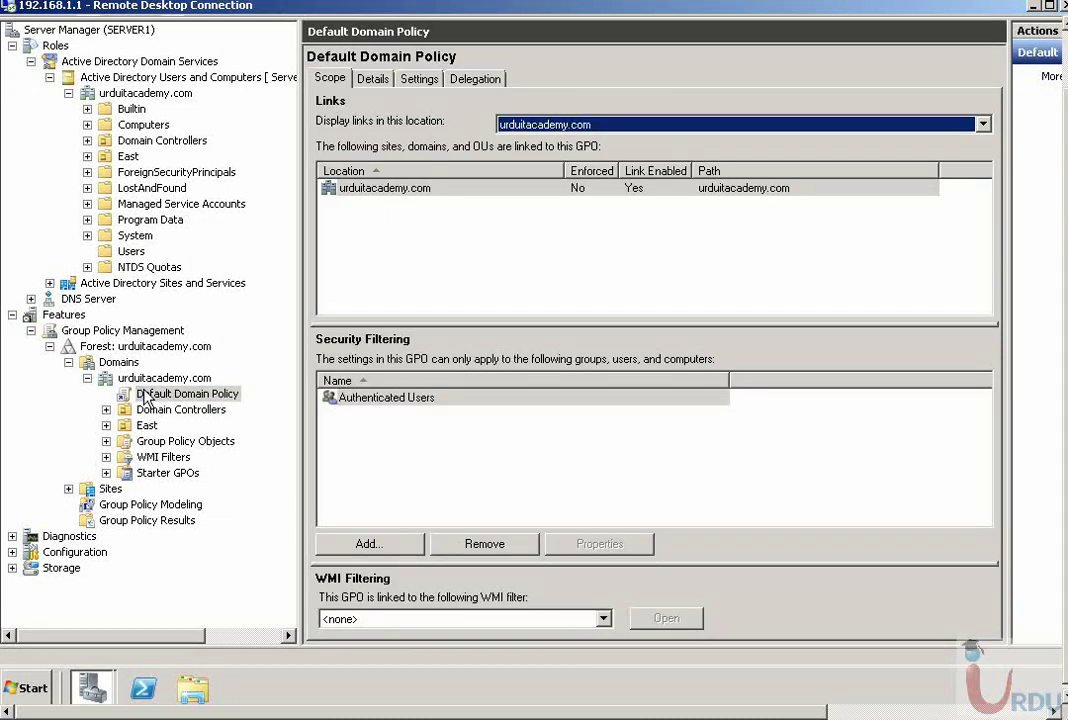
right_click(145, 396)
click(165, 400)
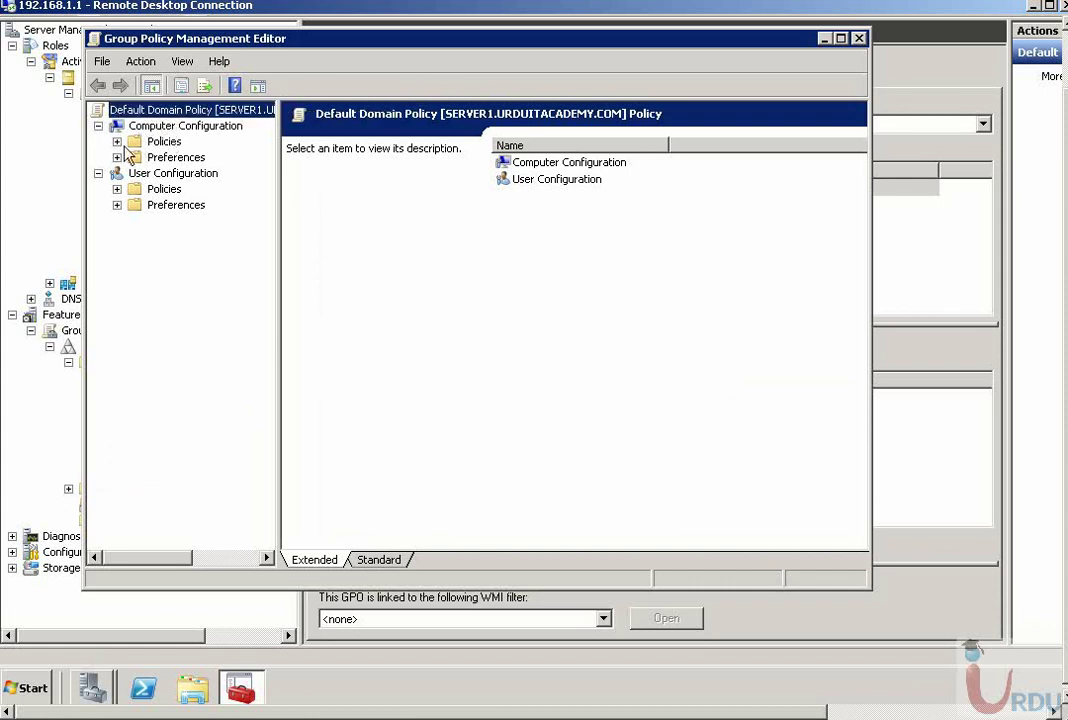
- Navigate to Computer Configuration > Security Settings > Account Policies > Password Policy
click(117, 141)
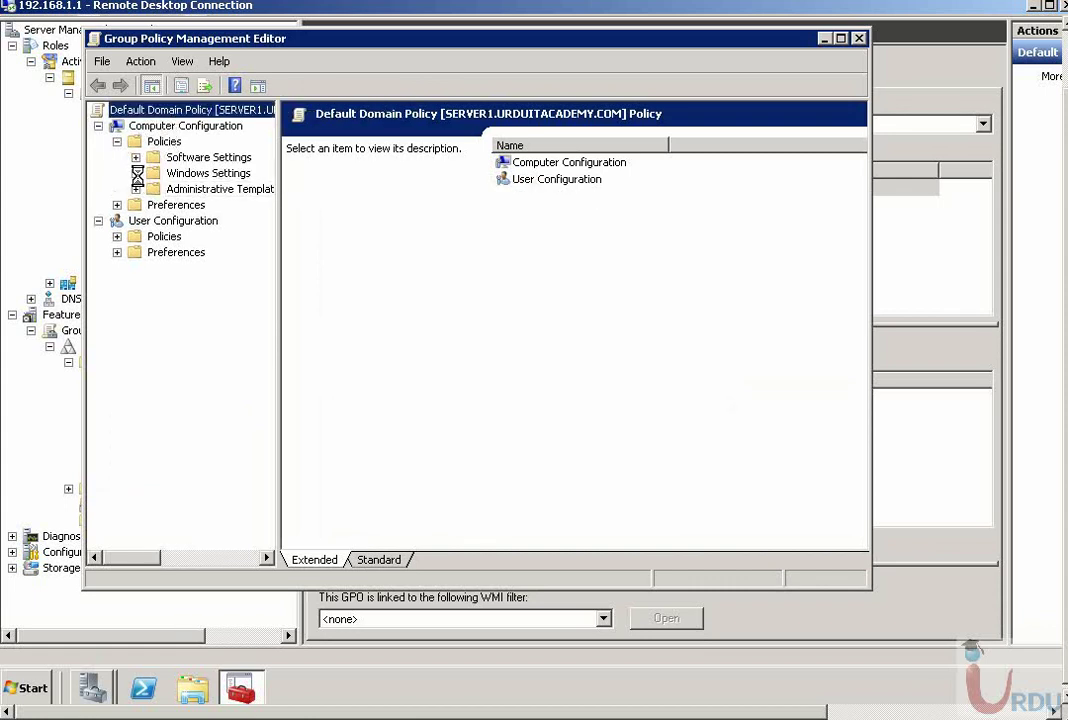
click(136, 173)
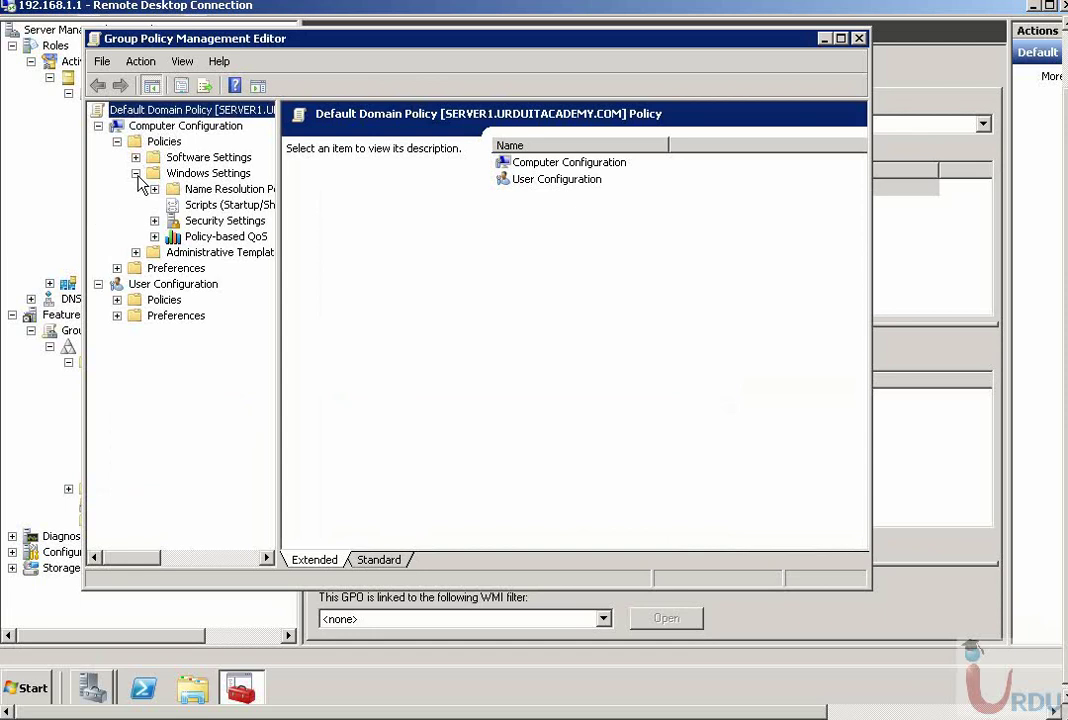
click(222, 220)
click(155, 221)
click(188, 236)
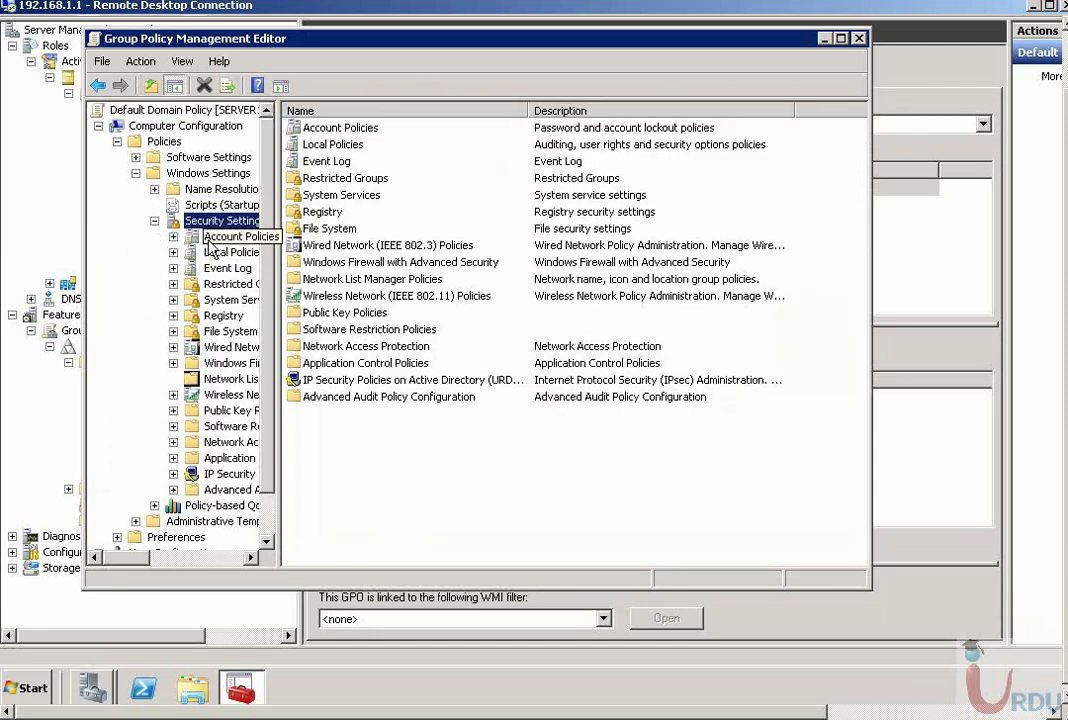
click(173, 237)
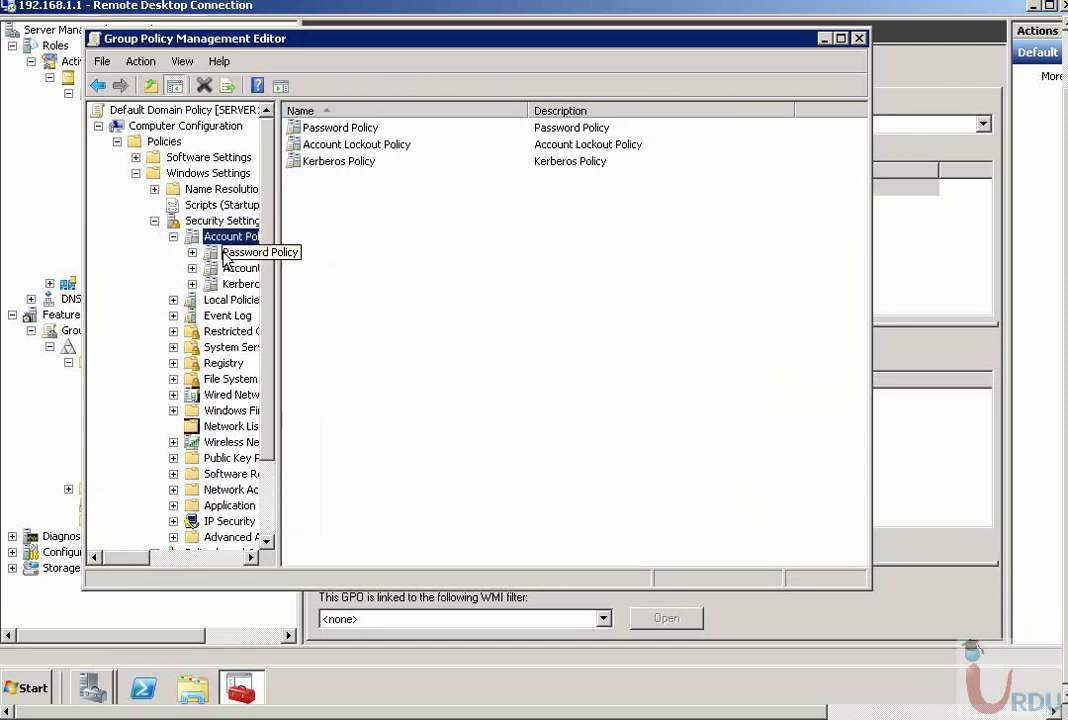
click(242, 252)
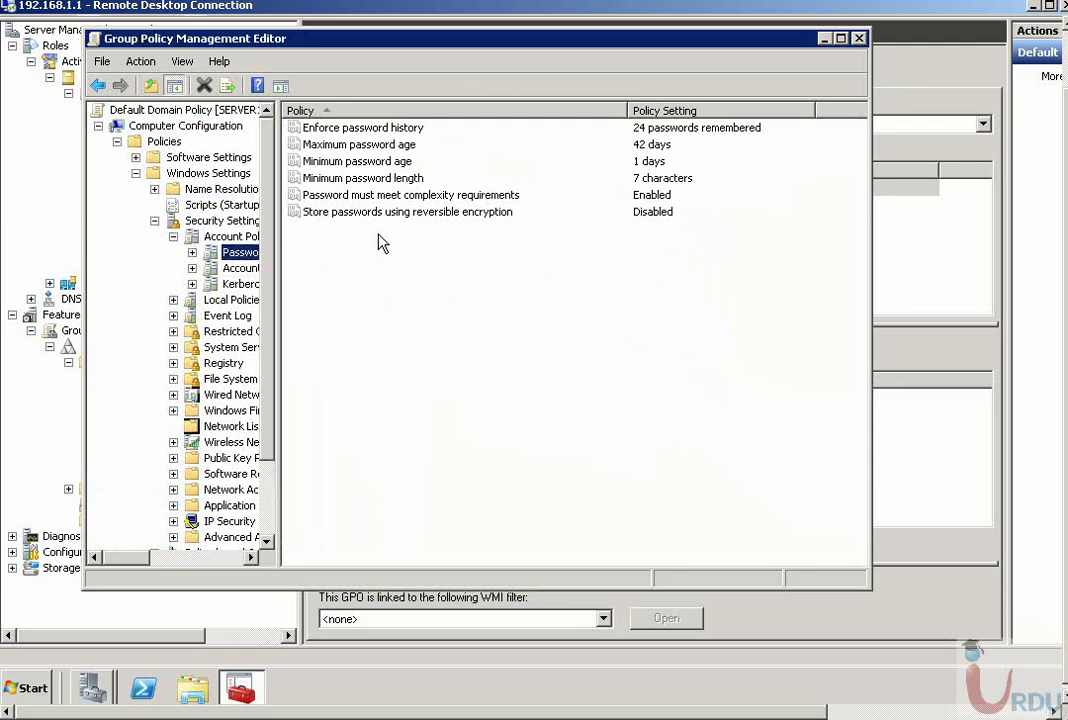
- Read the Explain text for Enforce password history, then cancel its properties
double_click(372, 132)
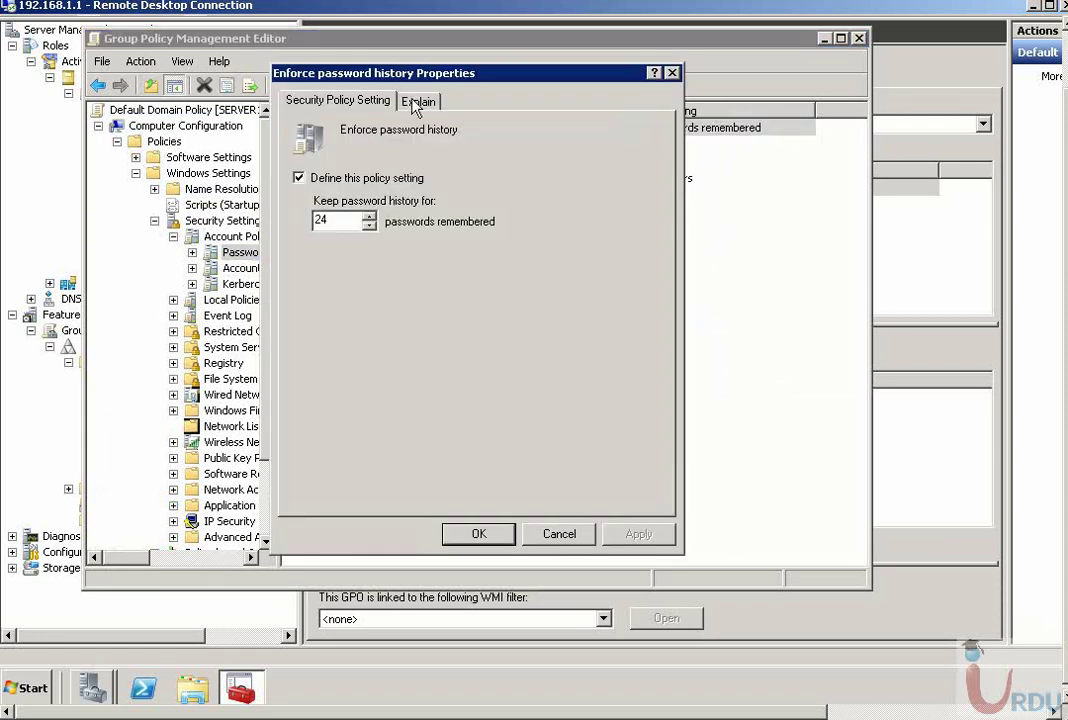
click(415, 101)
drag(366, 167, 479, 434)
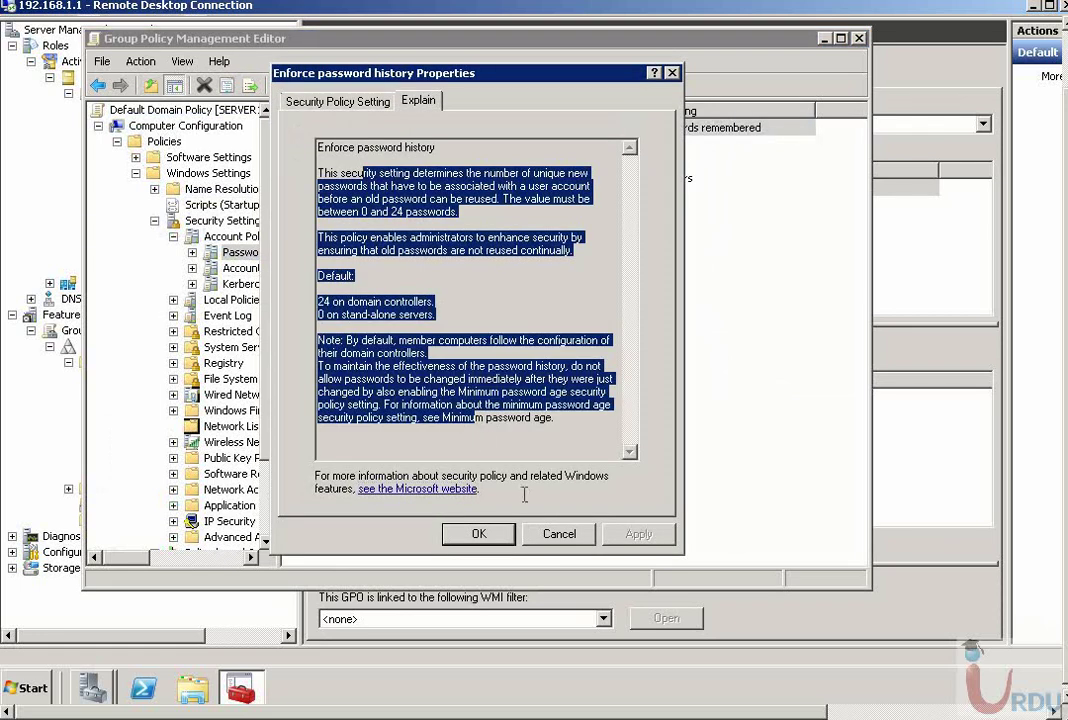
click(559, 533)
- Review the password age and length settings, then read the complexity requirements explanation
click(386, 146)
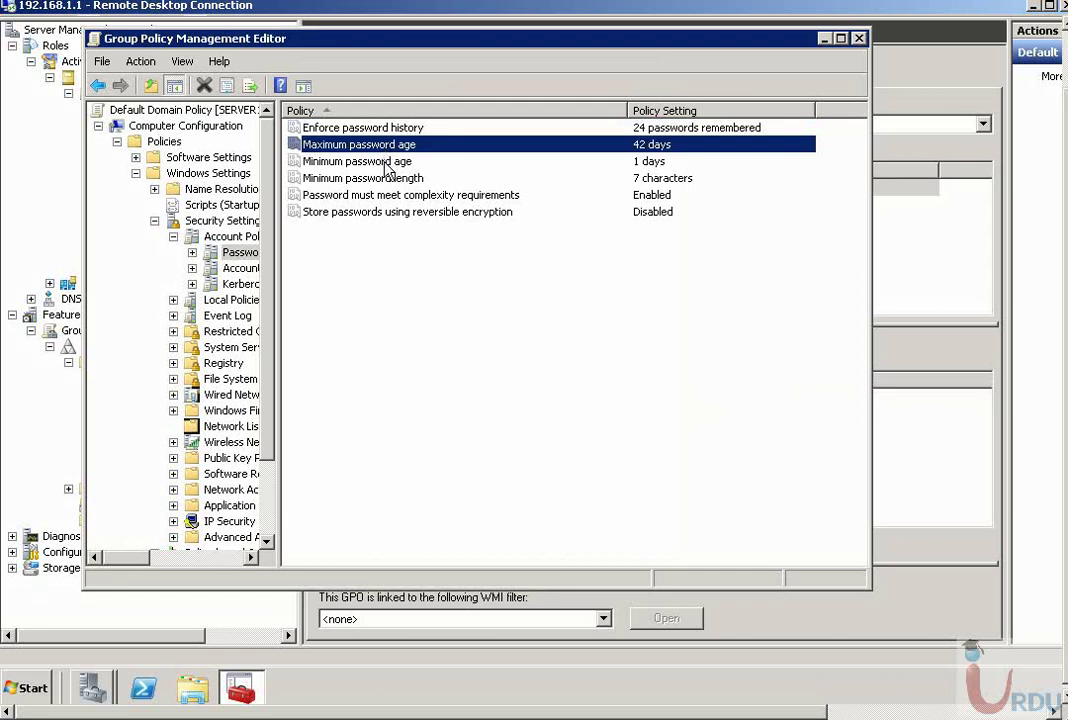
click(385, 163)
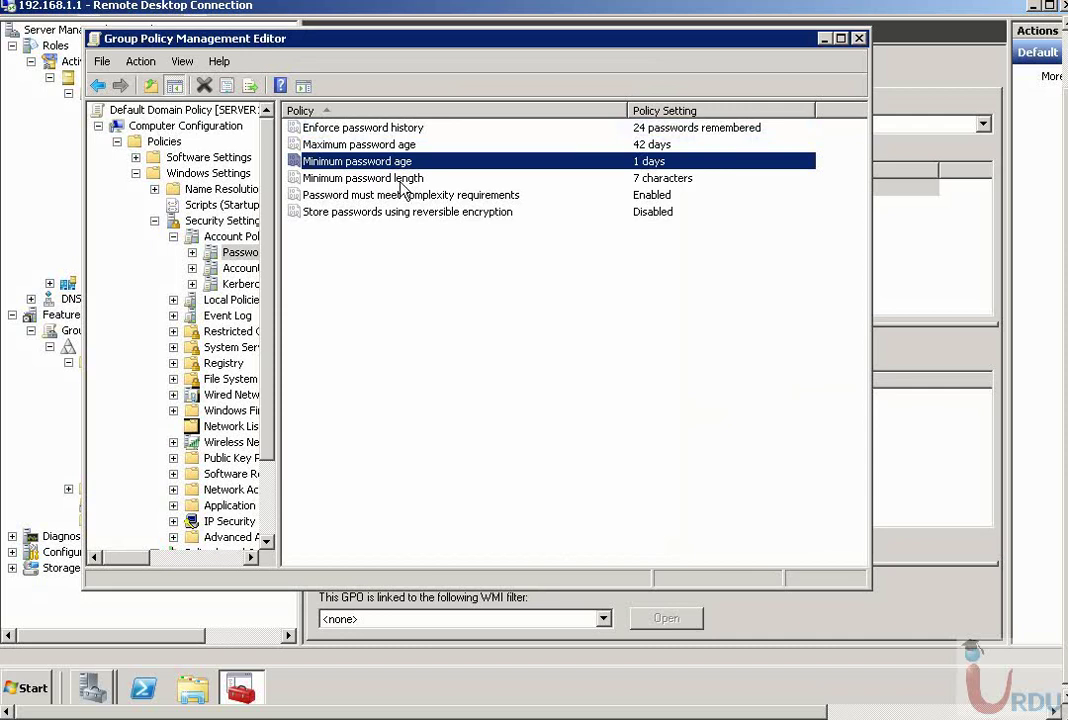
click(400, 180)
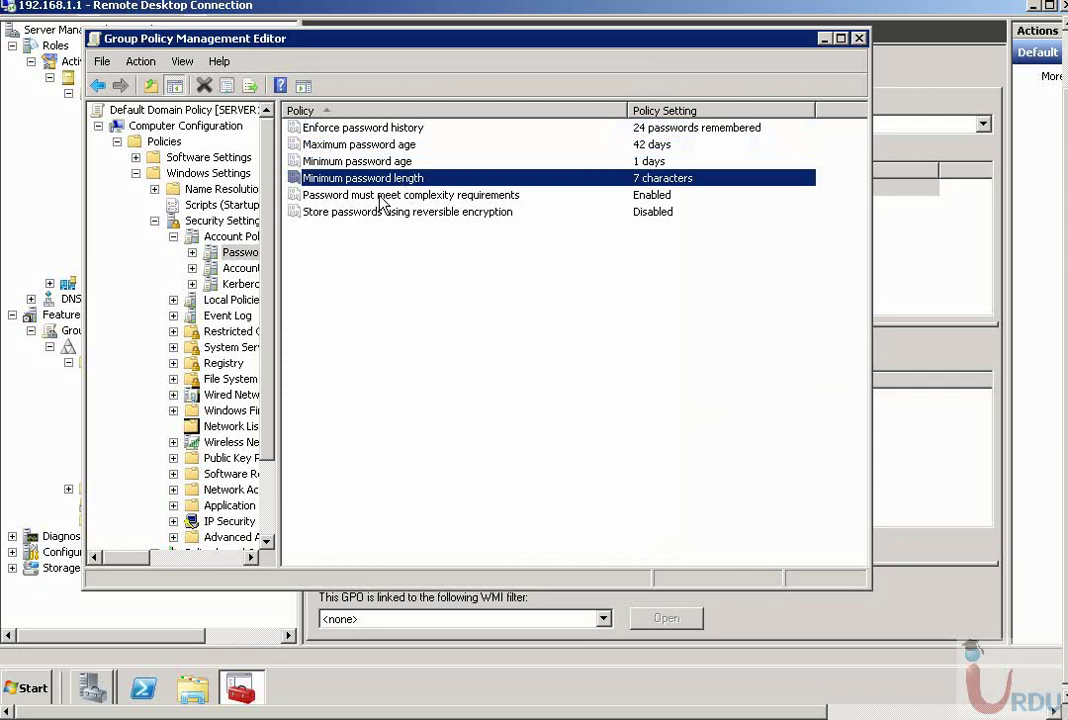
double_click(379, 198)
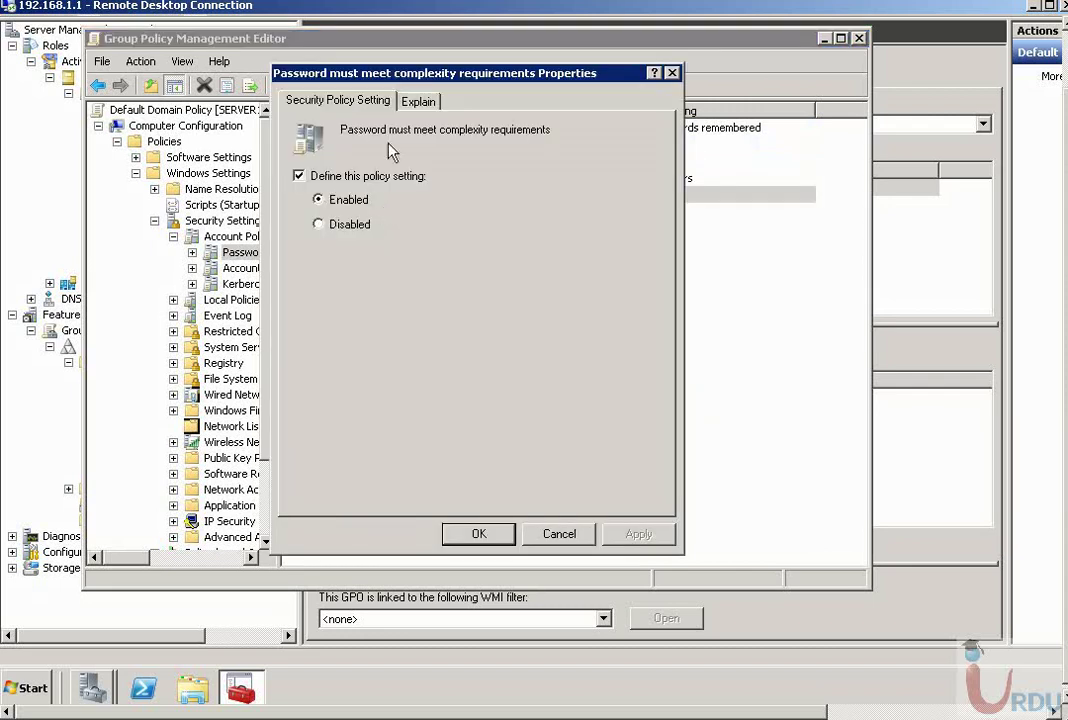
click(418, 101)
drag(318, 250, 477, 400)
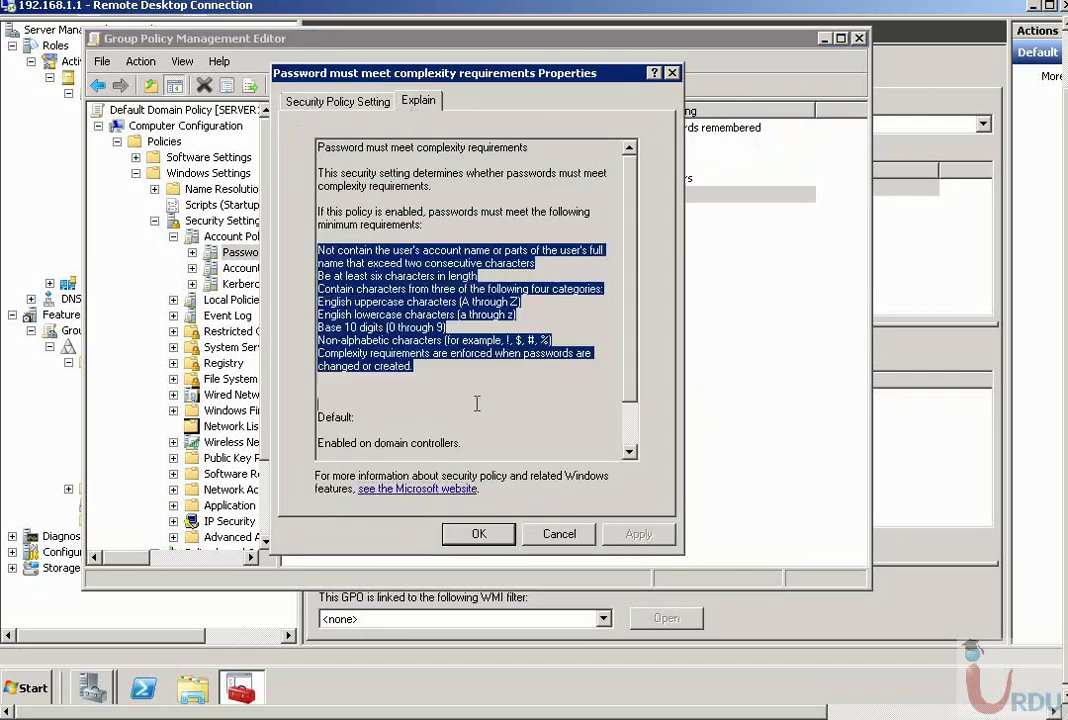
scroll(477, 398, down, 1)
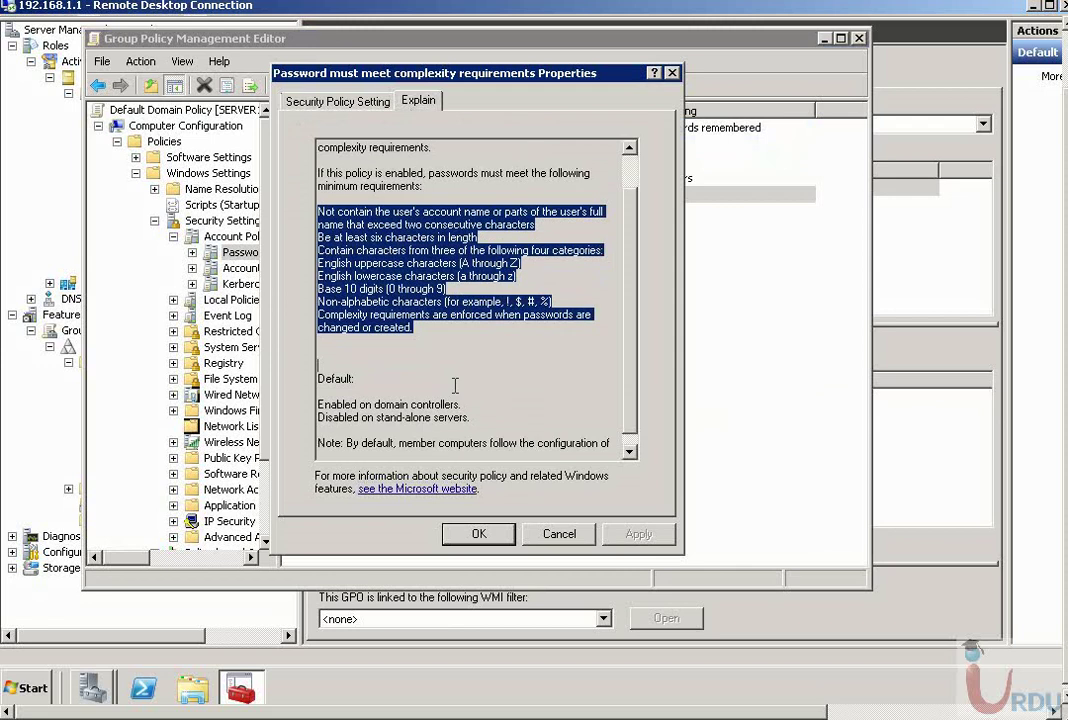
click(559, 534)
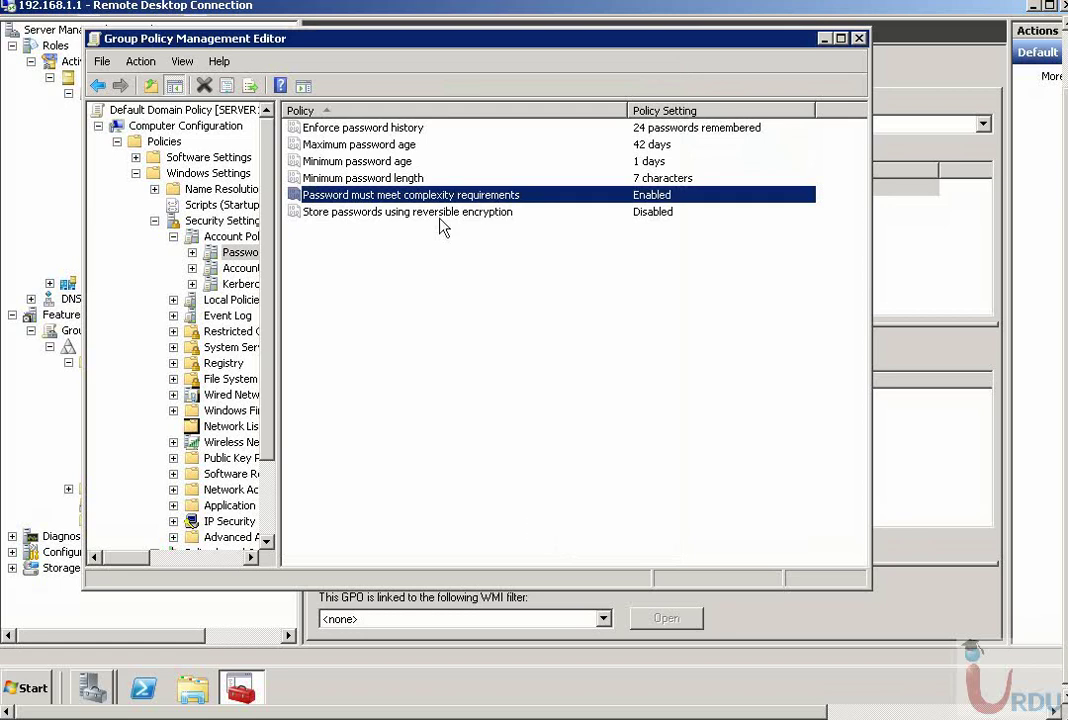
click(365, 212)
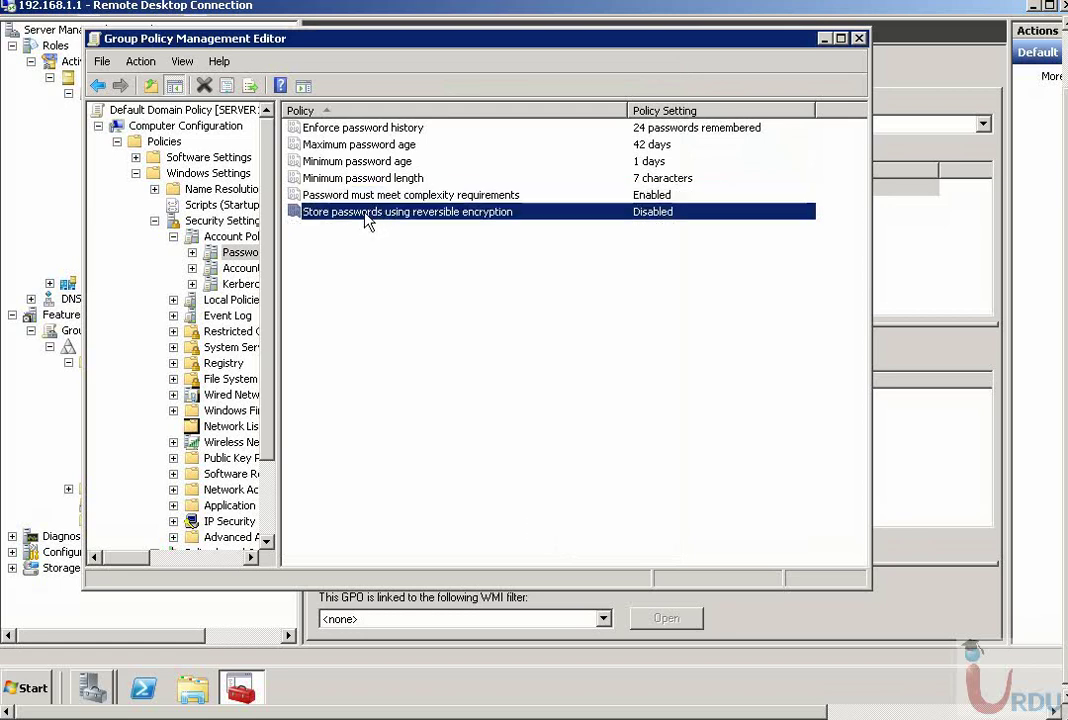
double_click(425, 212)
click(418, 101)
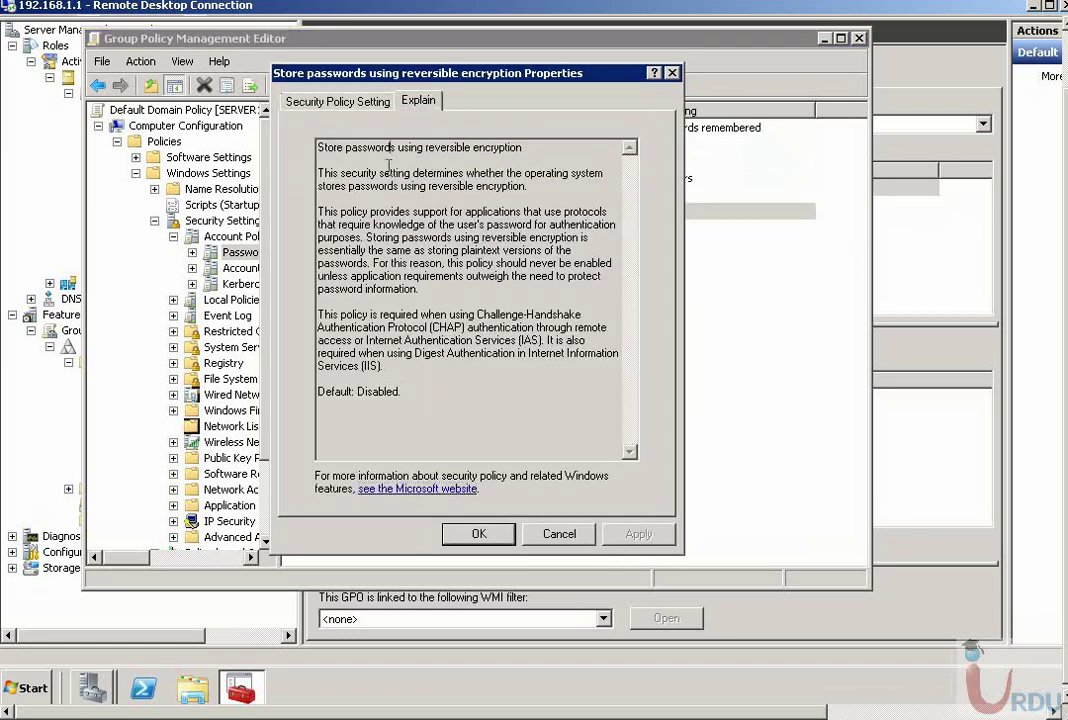
drag(391, 147, 455, 400)
click(455, 400)
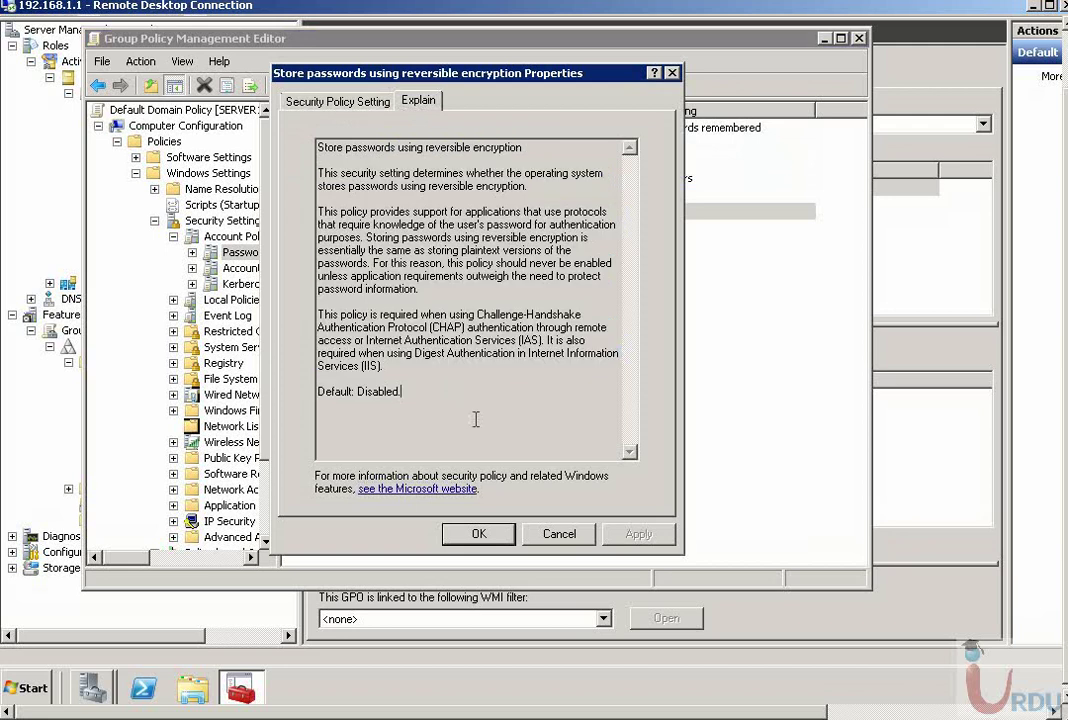
click(557, 535)
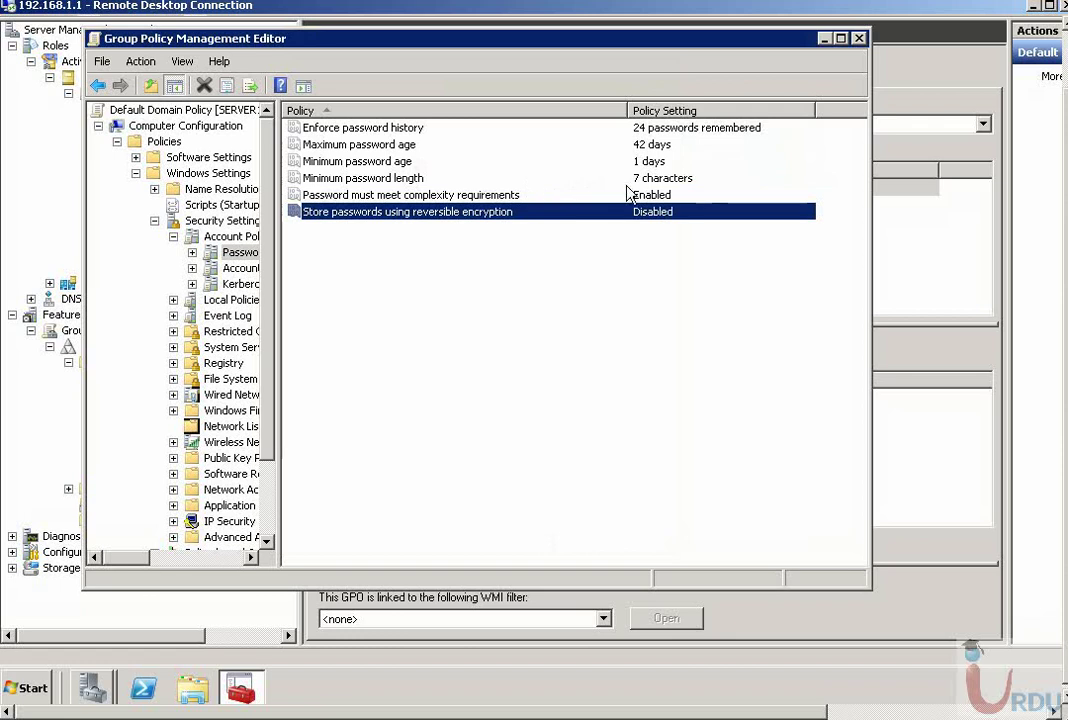
click(420, 181)
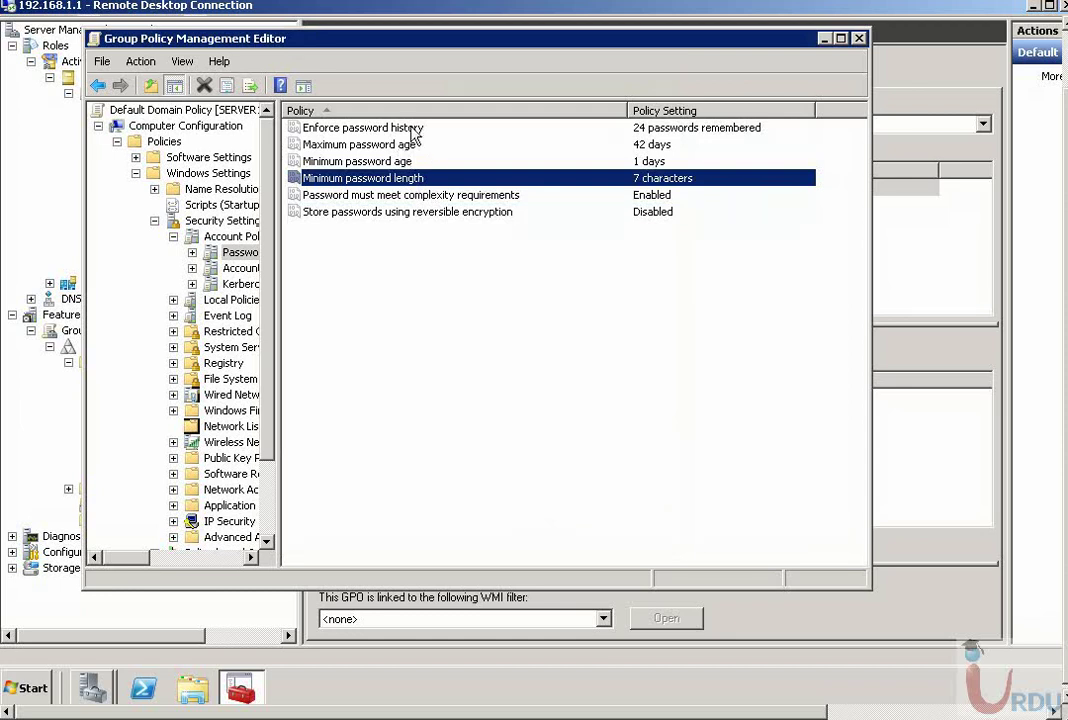
- Review Account Lockout Policy: lockout duration and a threshold of 0 invalid logon attempts
click(224, 254)
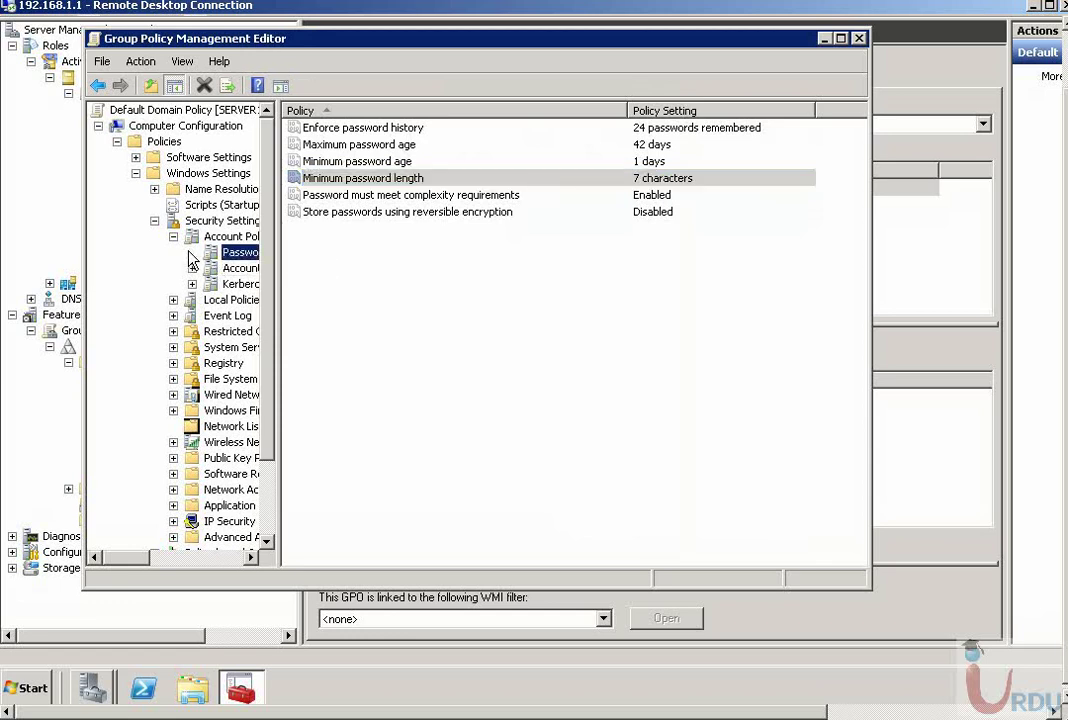
click(228, 267)
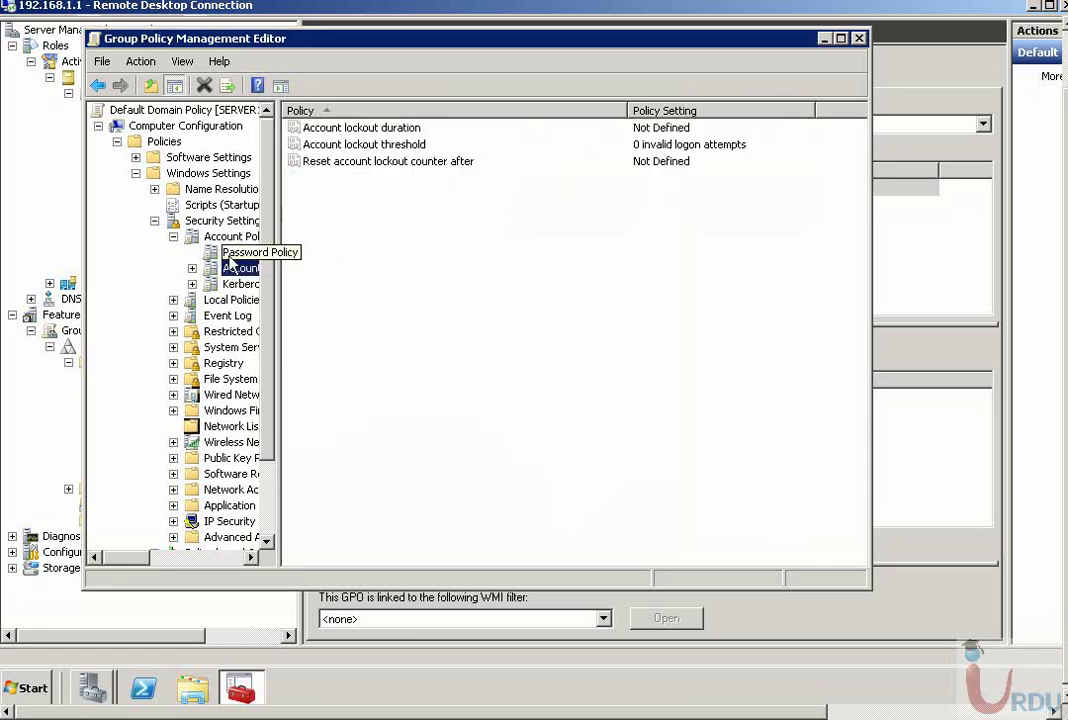
click(354, 132)
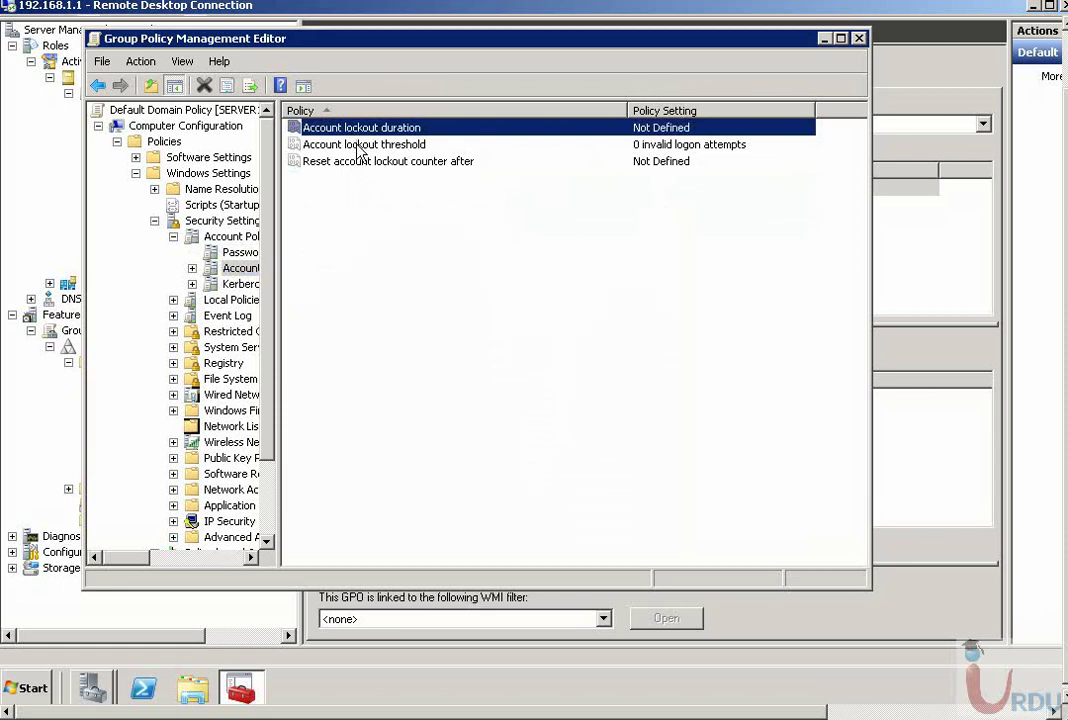
click(358, 150)
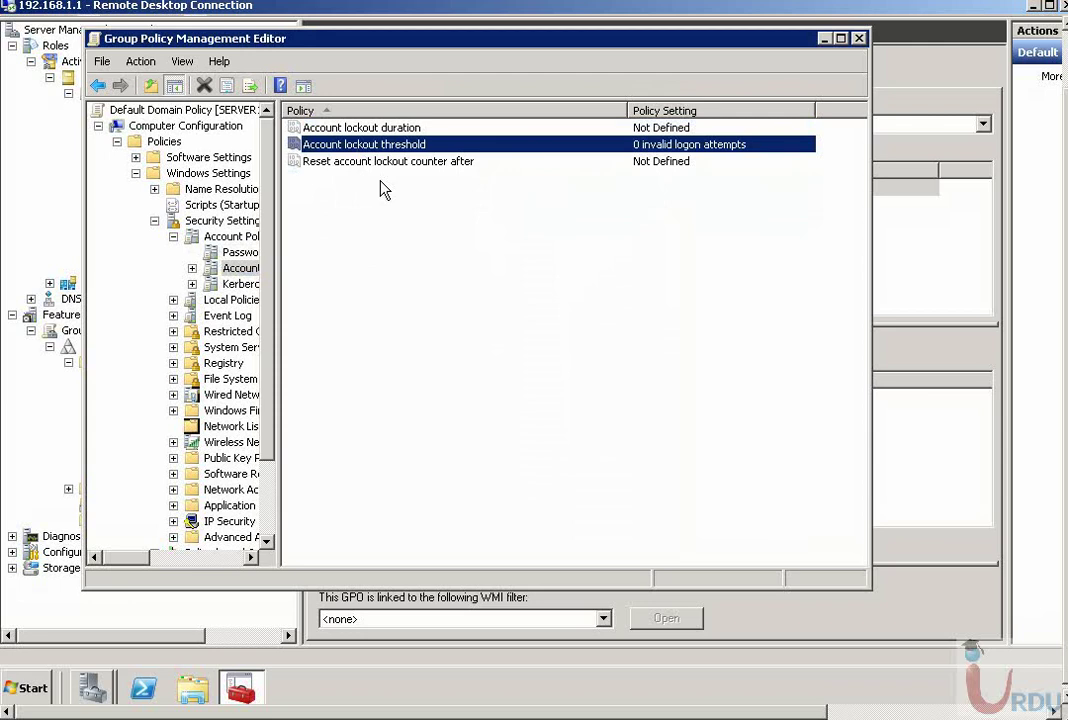
- Close the Group Policy Management Editor and return to Server Manager
click(859, 39)
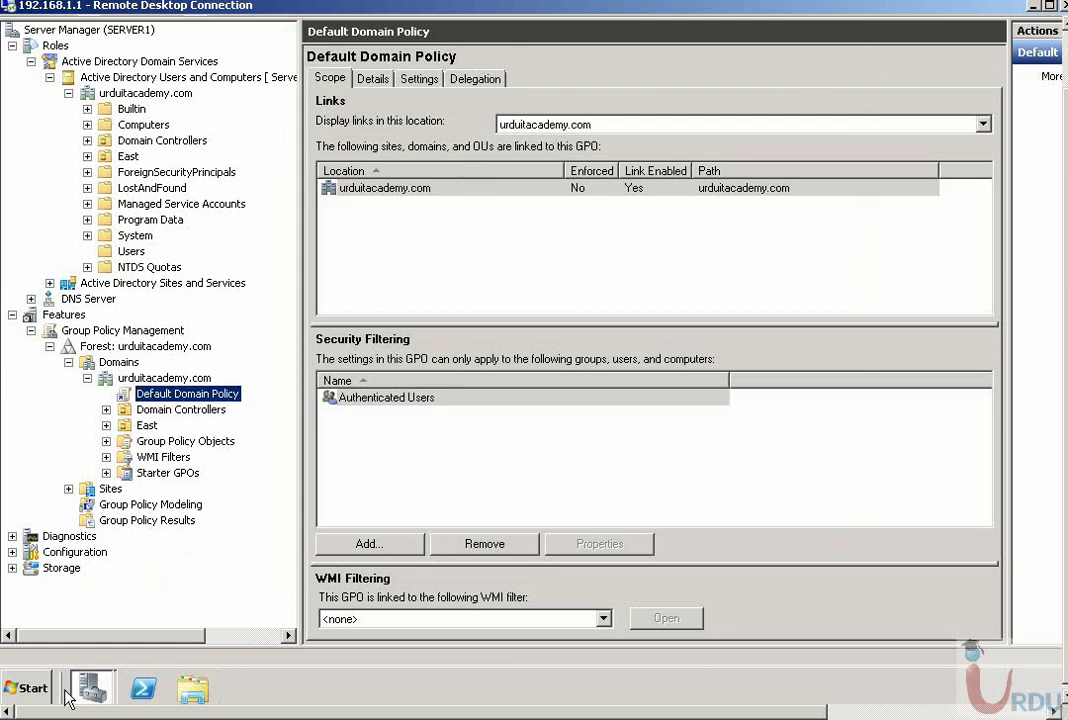
click(19, 690)
click(112, 690)
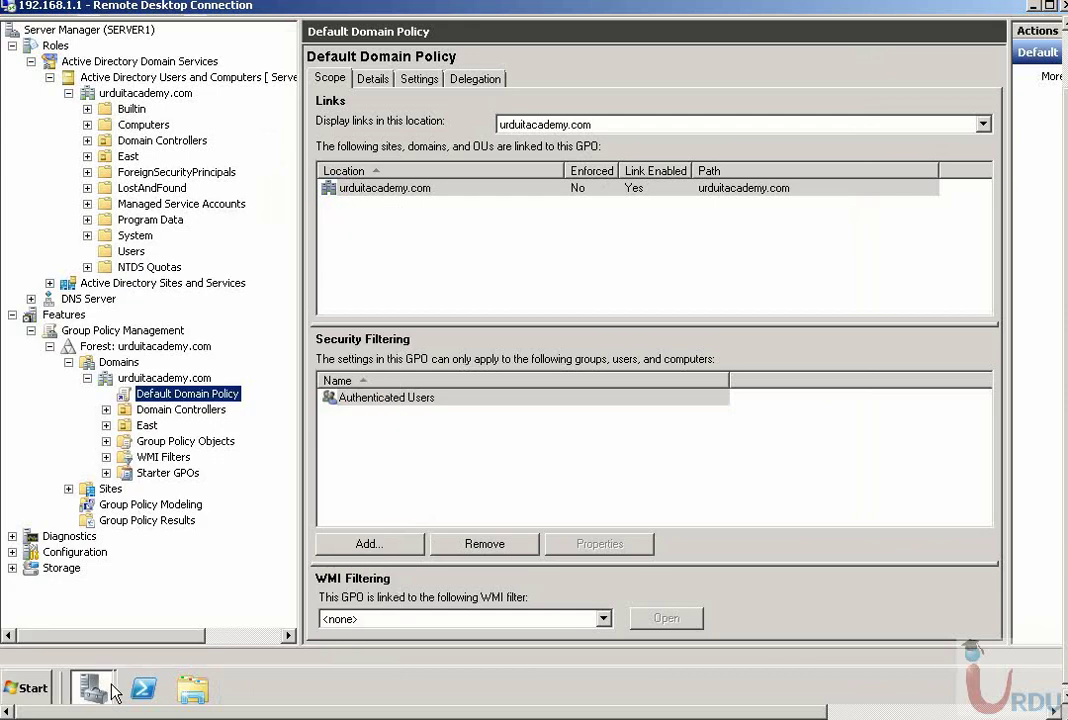
- Close the duplicate Server Manager window and launch ADSI Edit from Administrative Tools
mouse_move(90, 688)
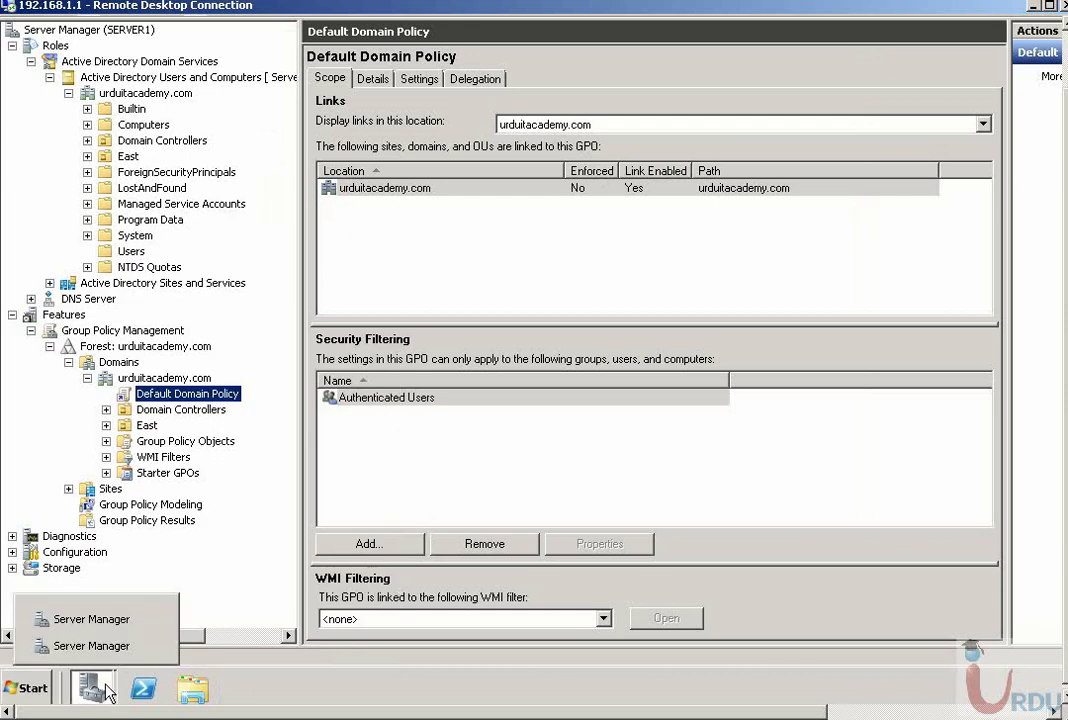
click(152, 647)
click(25, 688)
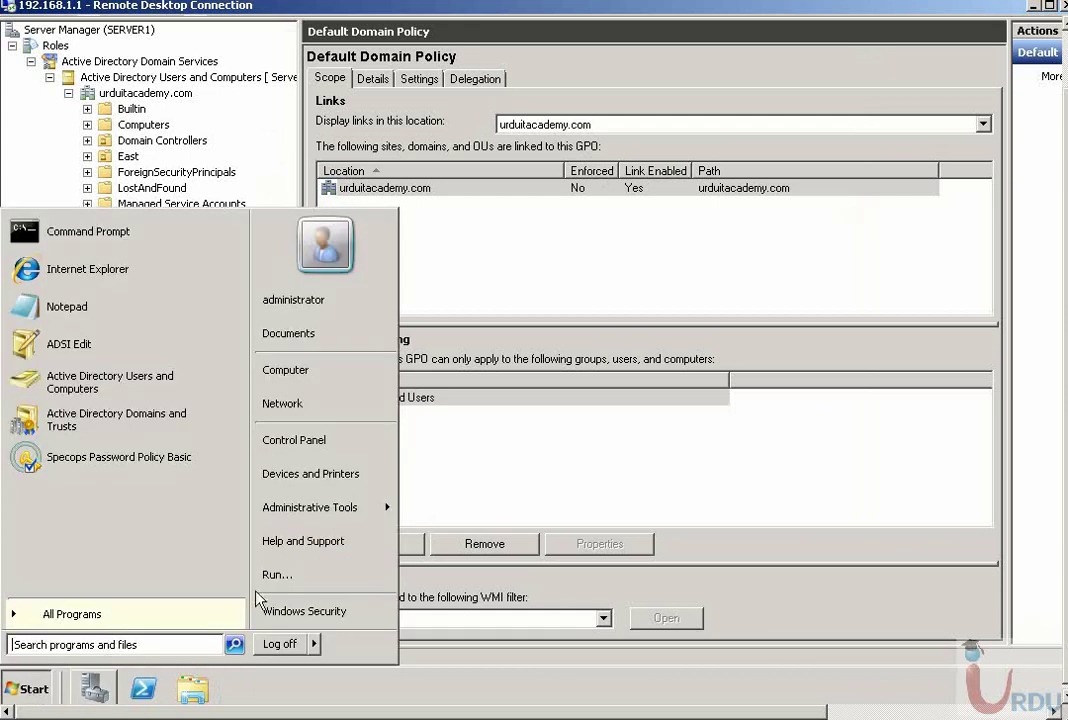
mouse_move(368, 505)
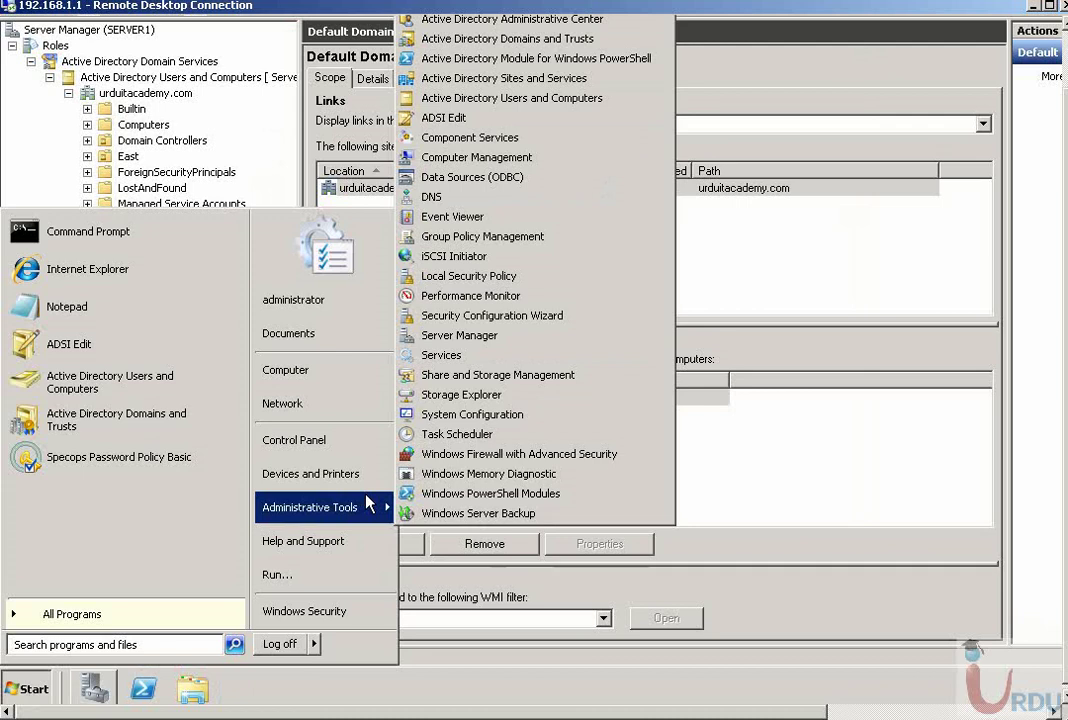
click(446, 118)
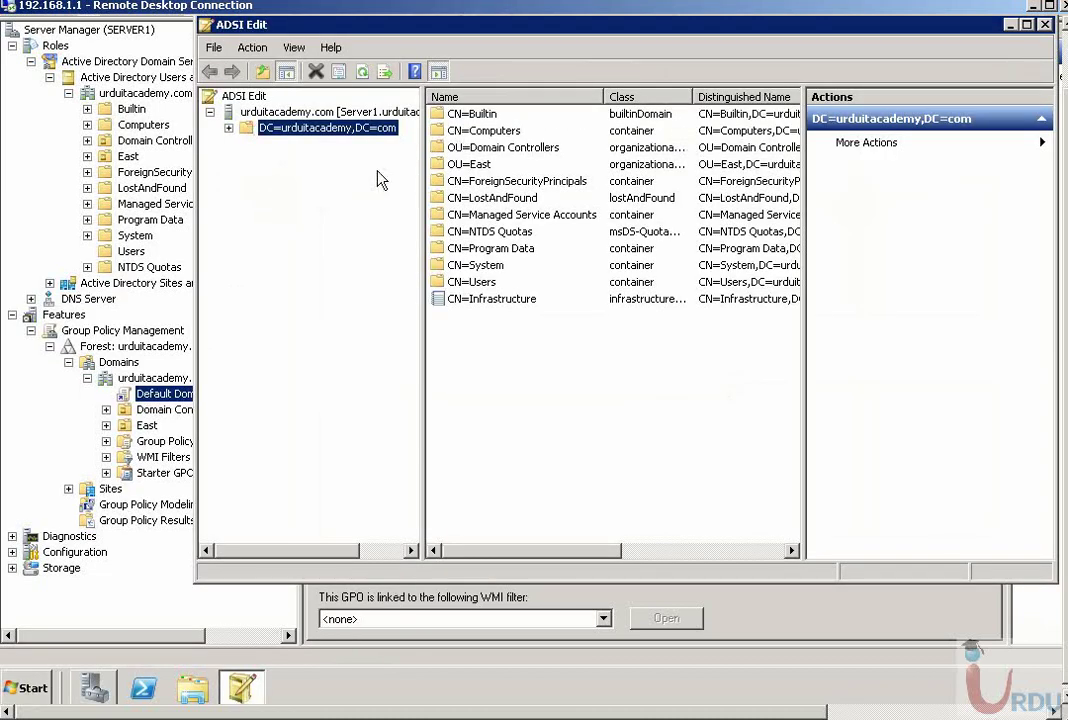
click(295, 113)
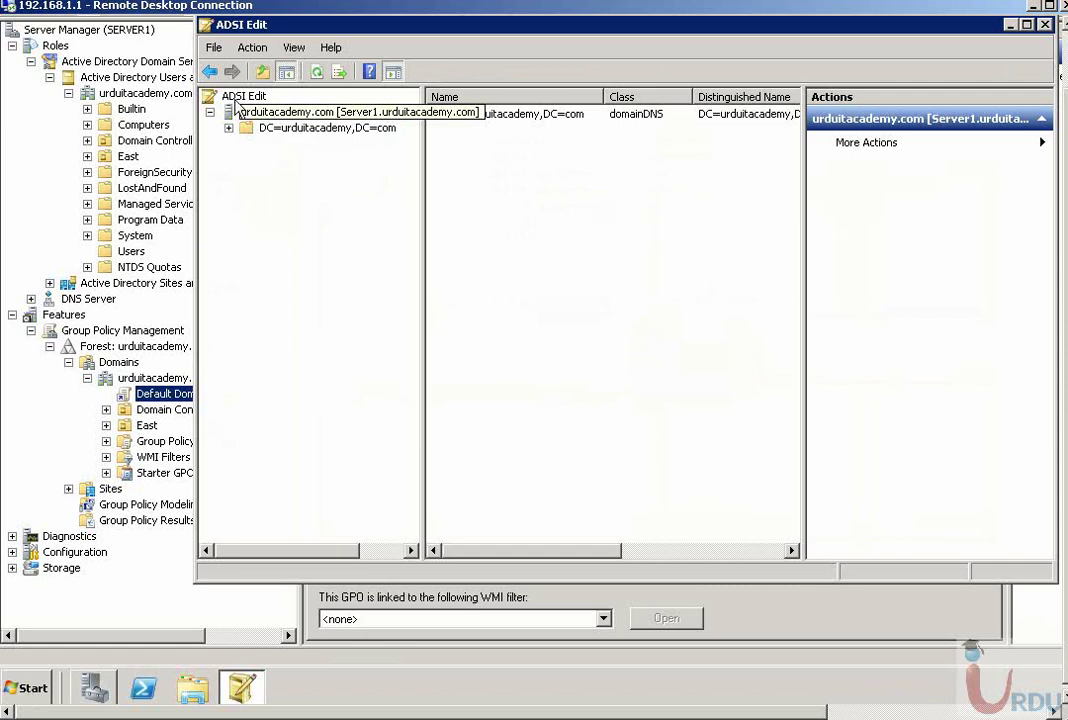
- Cancel a new Connect to... dialog, then expand DC=urduitacademy,DC=com to list its containers
right_click(232, 95)
click(262, 105)
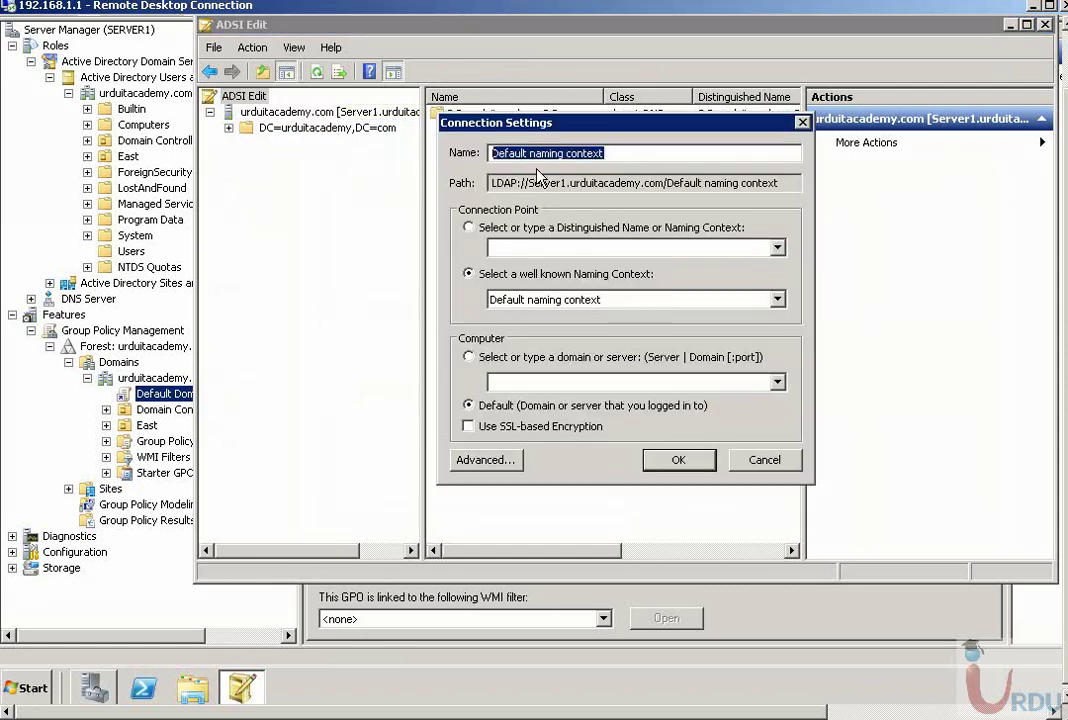
click(767, 465)
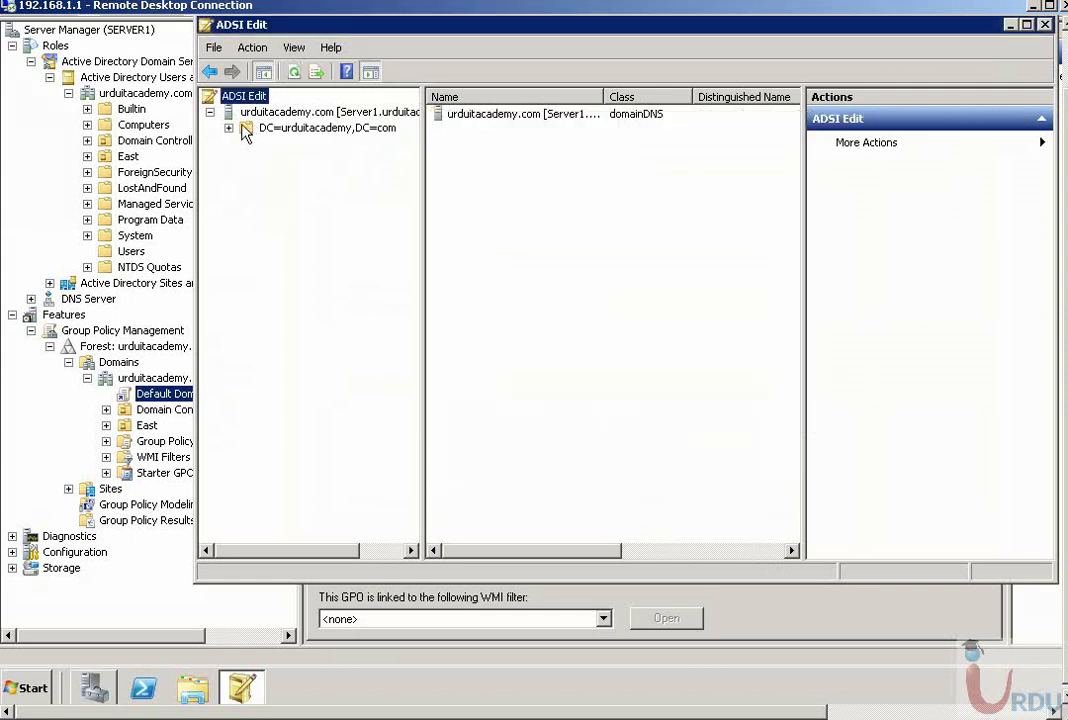
click(240, 112)
click(229, 129)
- Under DC=urduitacademy,DC=com > CN=System, start a new object in the Password Settings Container
click(262, 129)
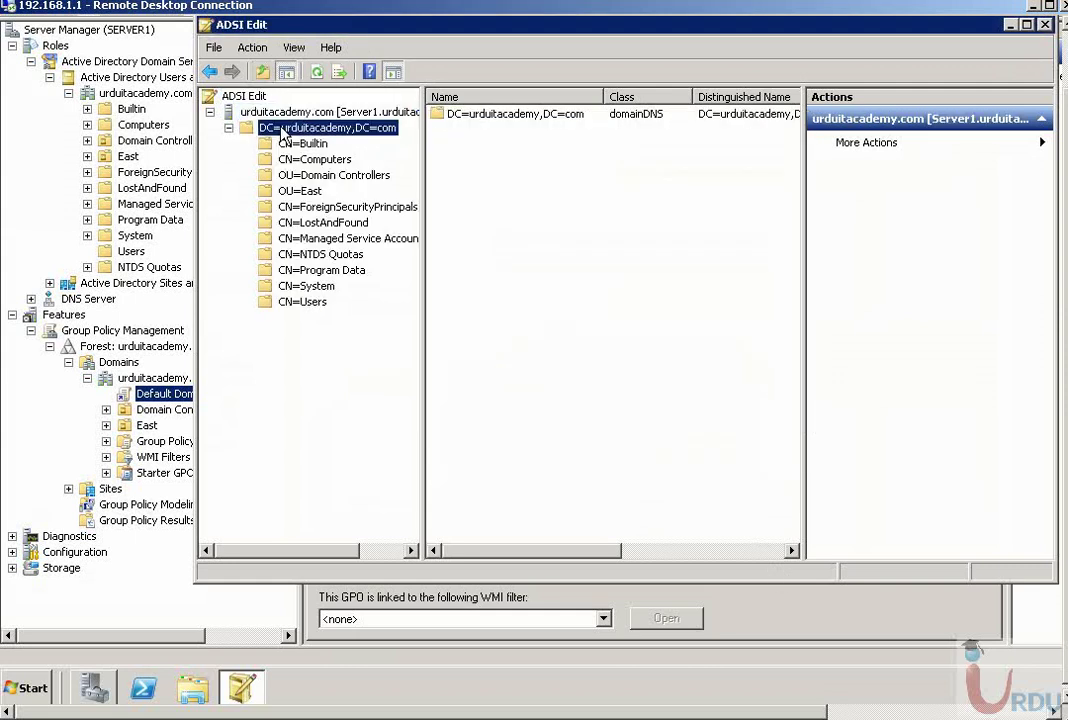
click(319, 289)
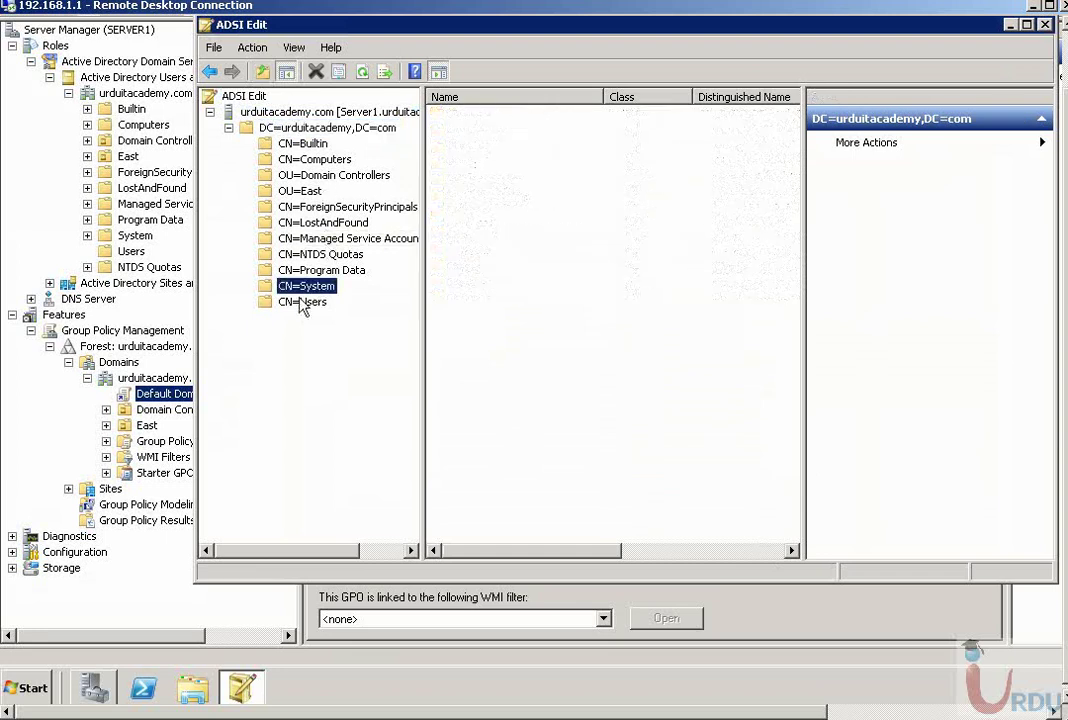
click(248, 286)
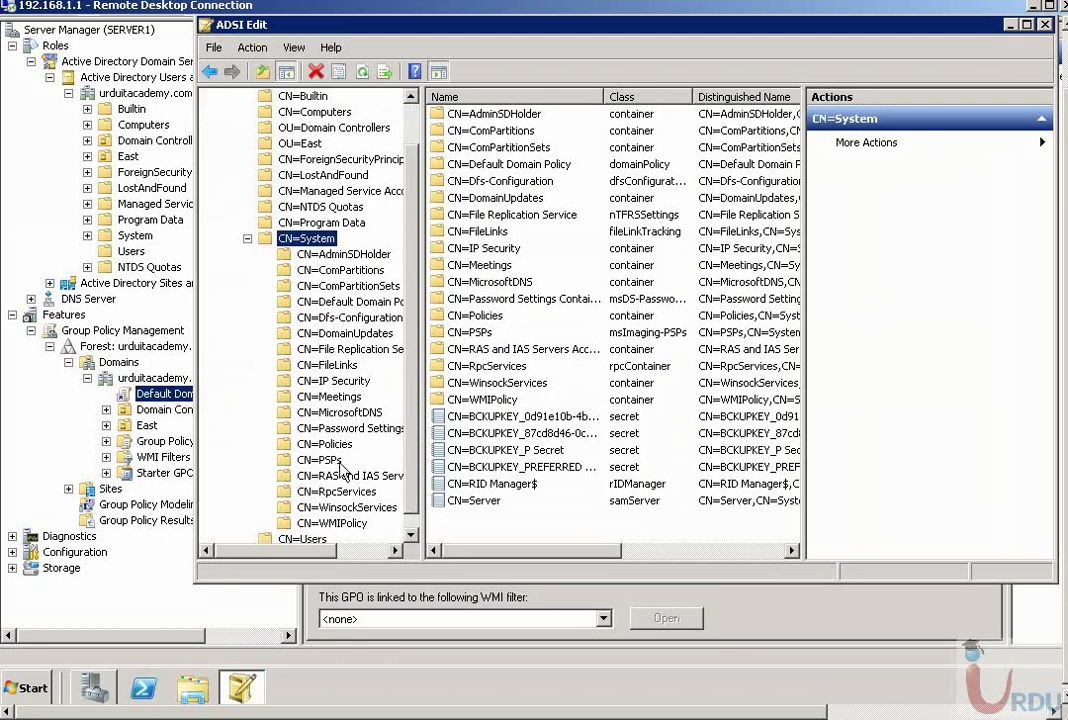
click(343, 430)
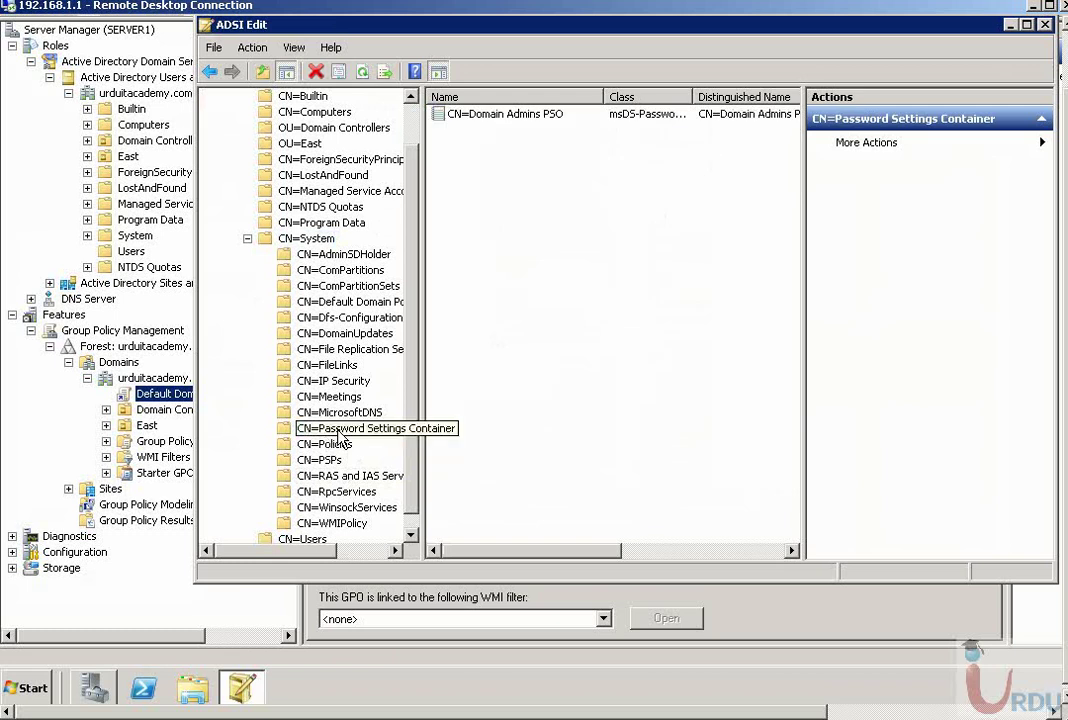
right_click(339, 434)
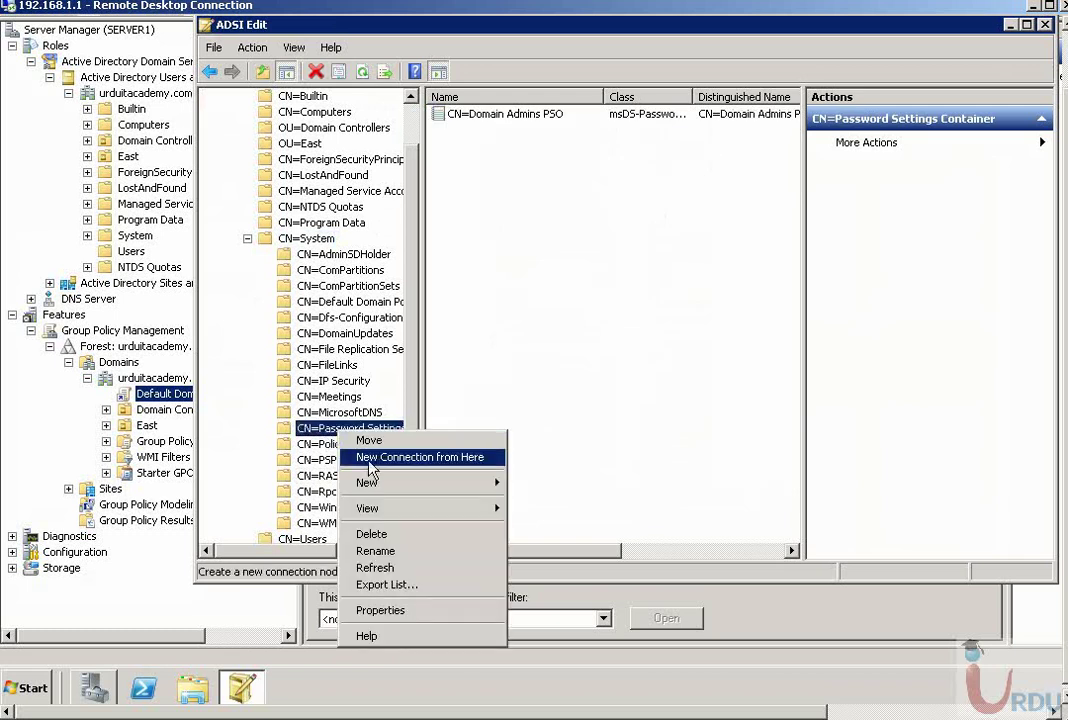
mouse_move(484, 486)
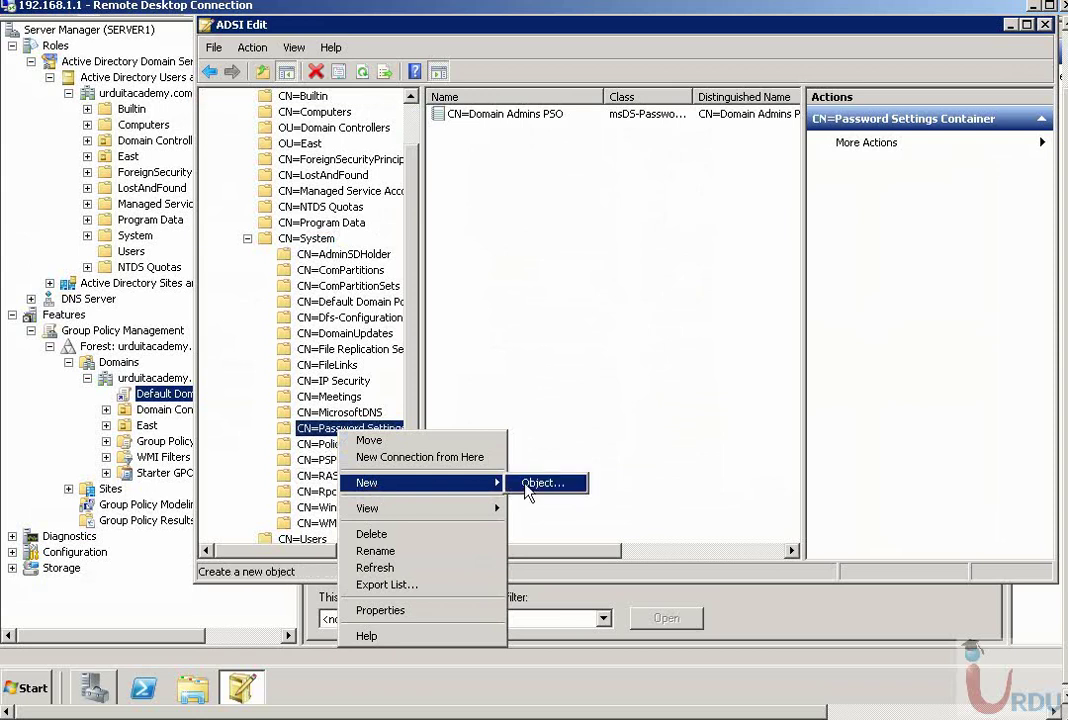
click(532, 484)
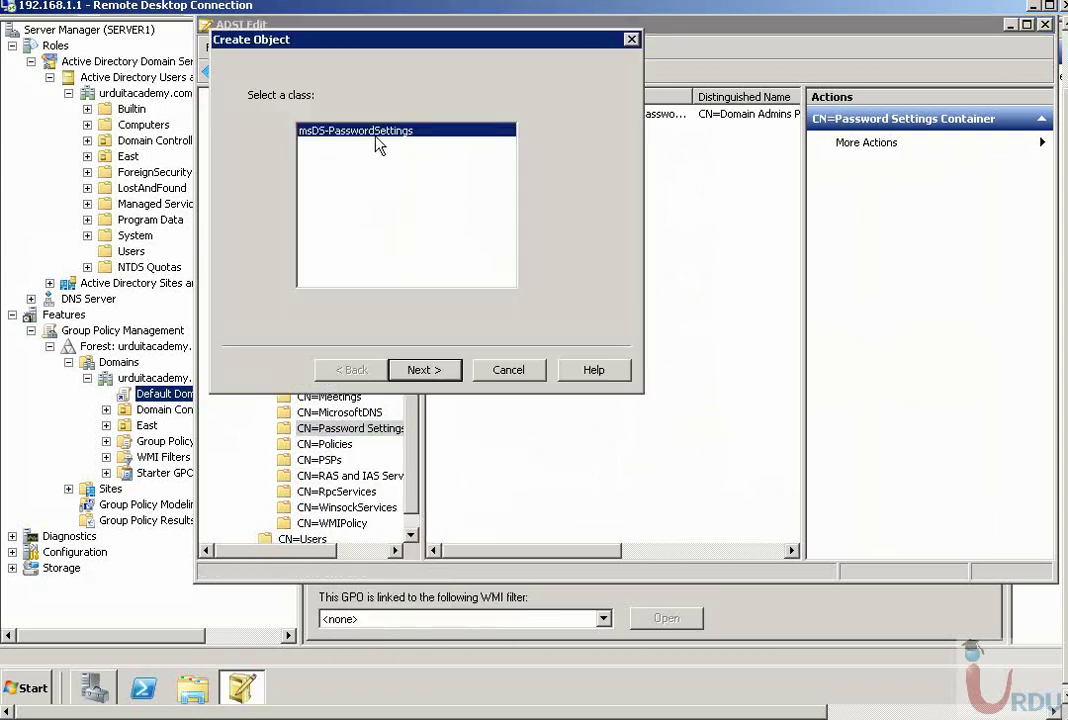
- Choose the msDS-PasswordSettings class and name the new object 'Enterprise admin'
click(432, 371)
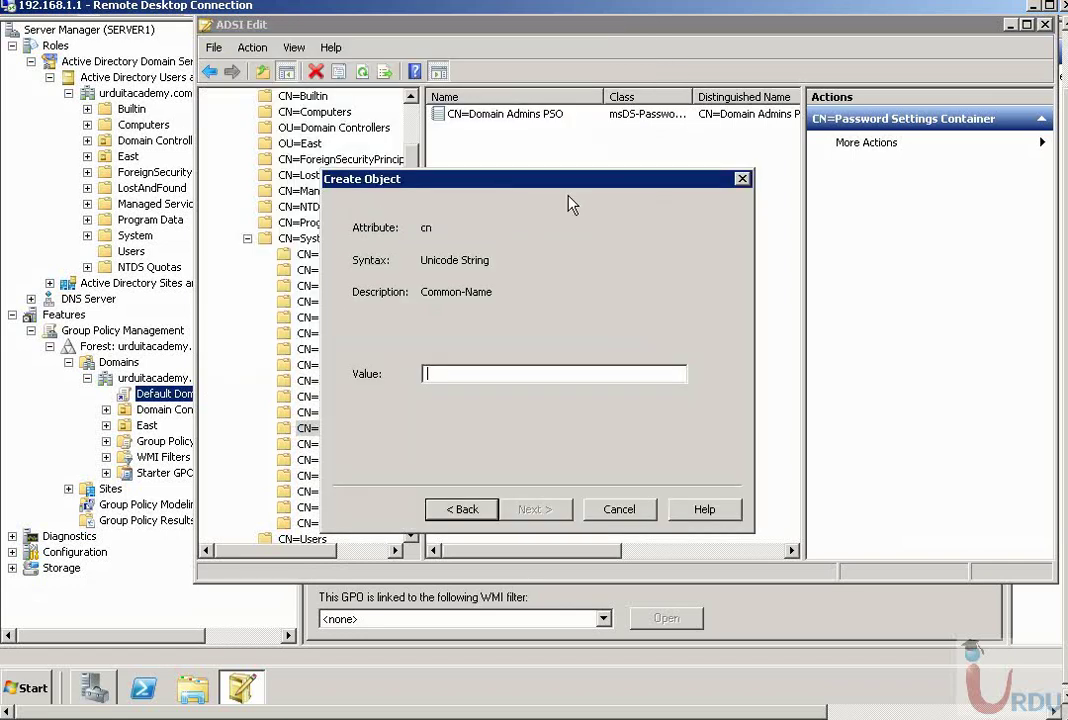
text(DomainA)
key(BackSpace)
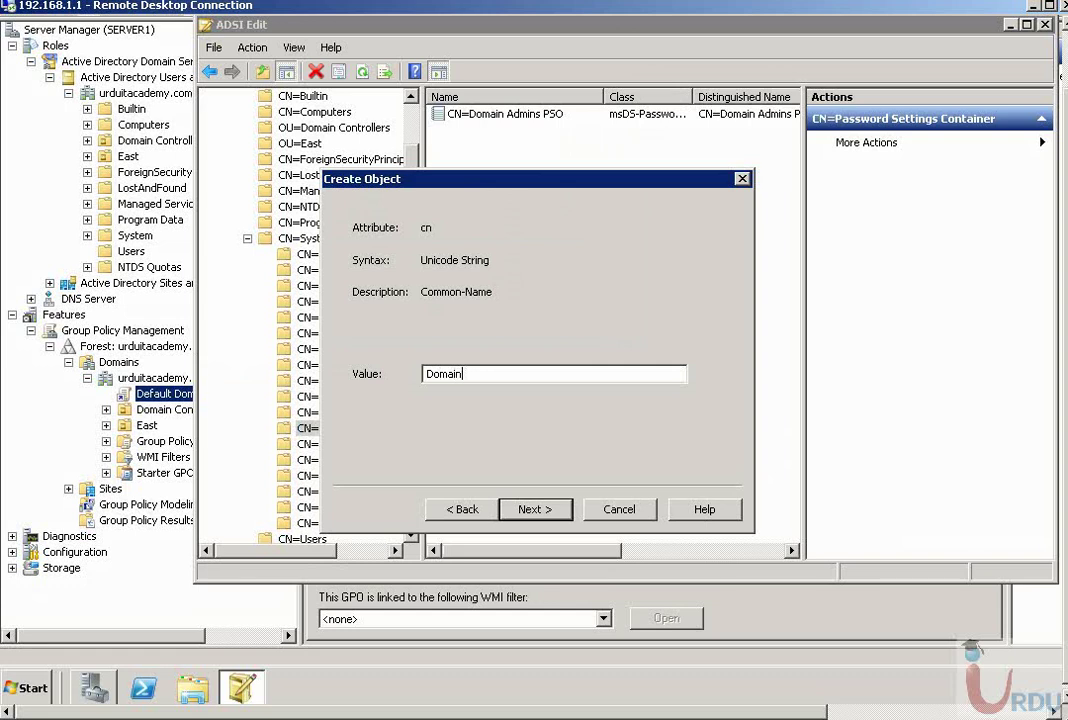
text(Amdins)
key(shift+Home)
text(Enterprise admin)
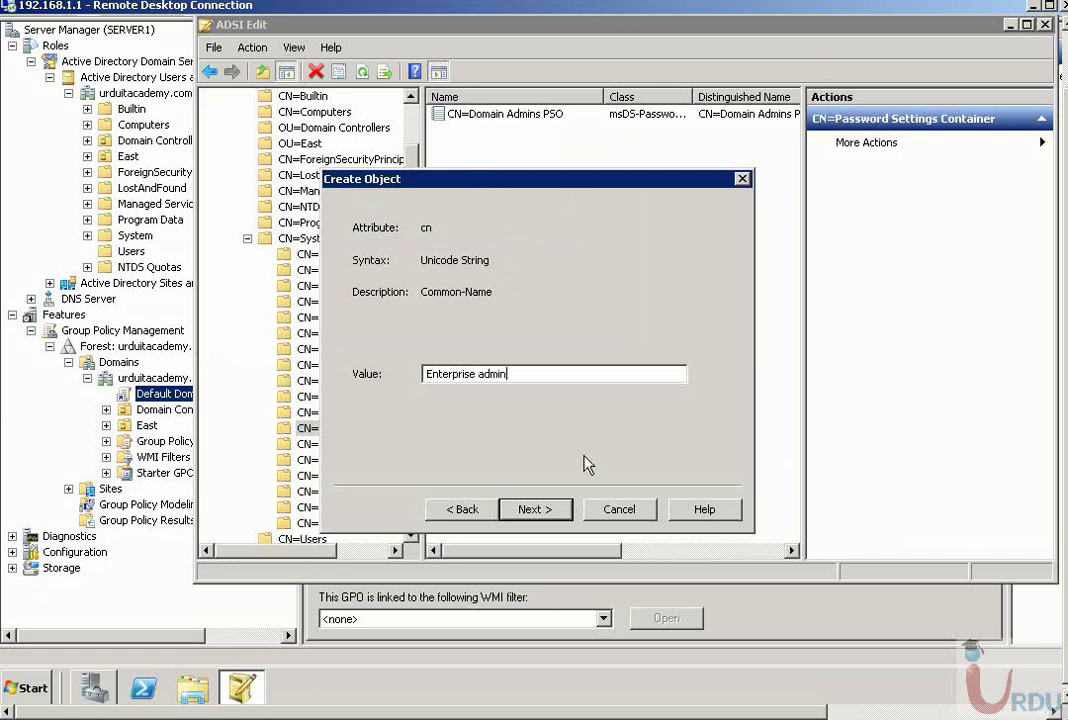
click(531, 510)
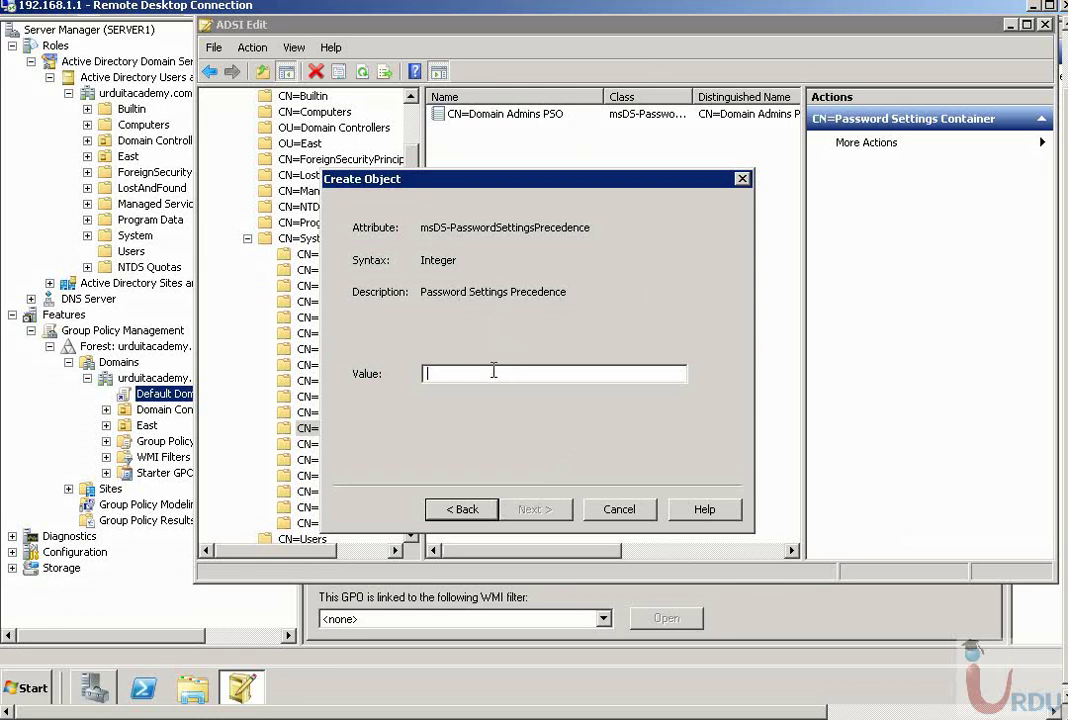
- Enter precedence 1, reversible encryption False, password history 30 and complexity True
text(1)
click(534, 510)
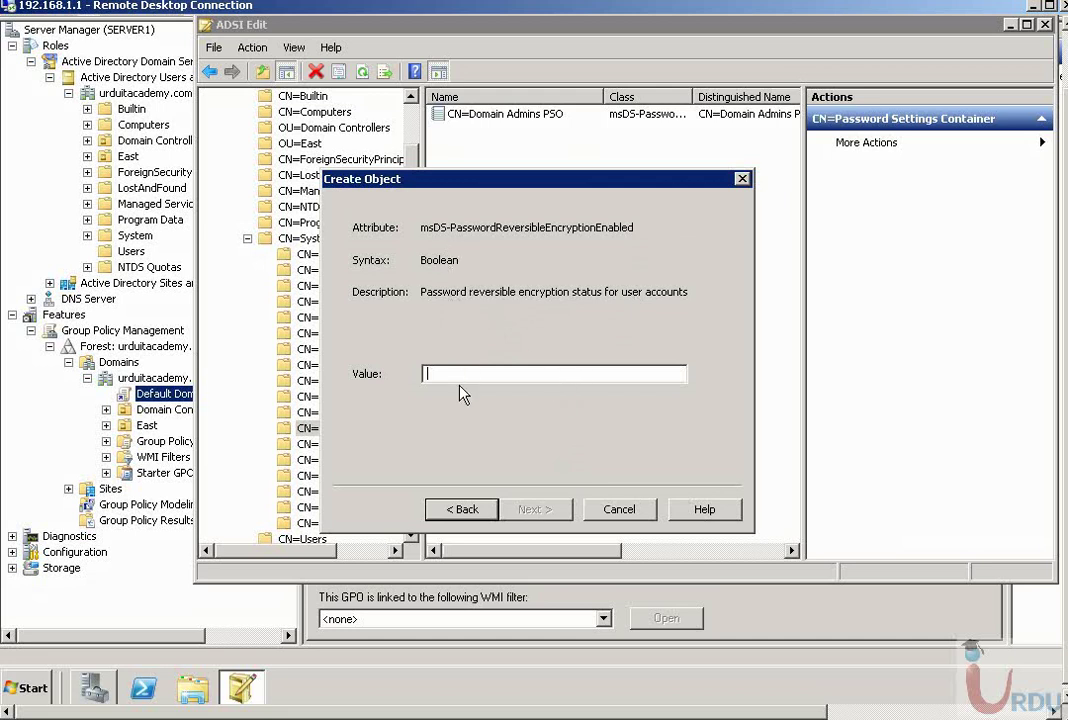
text(Fa)
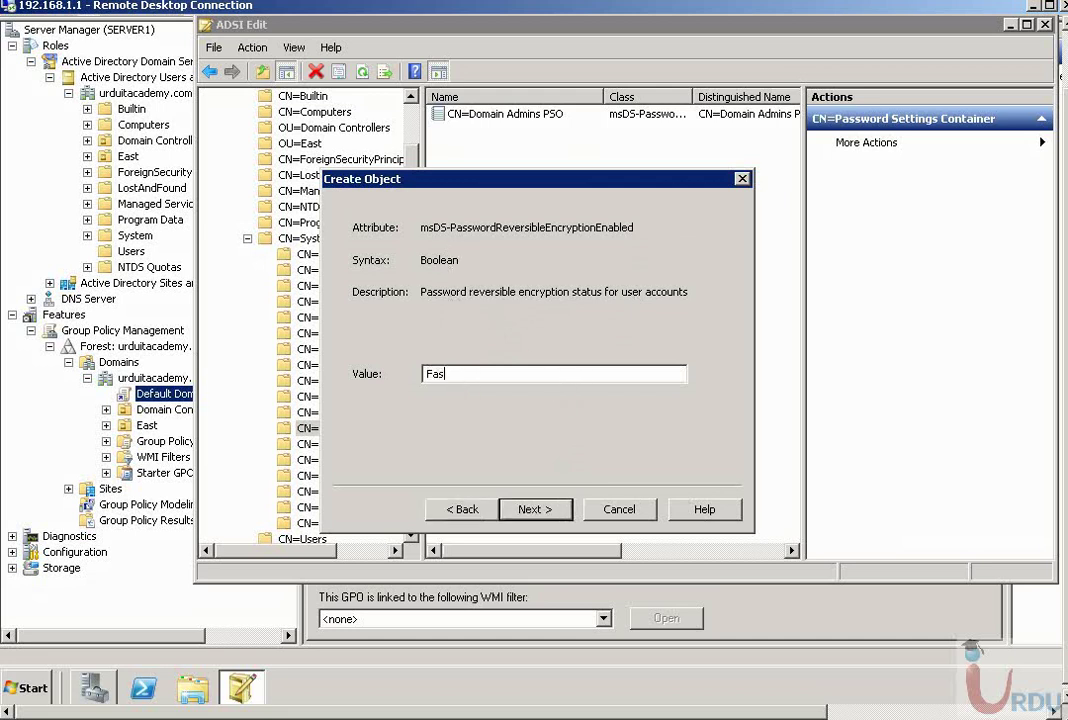
text(lse)
click(536, 510)
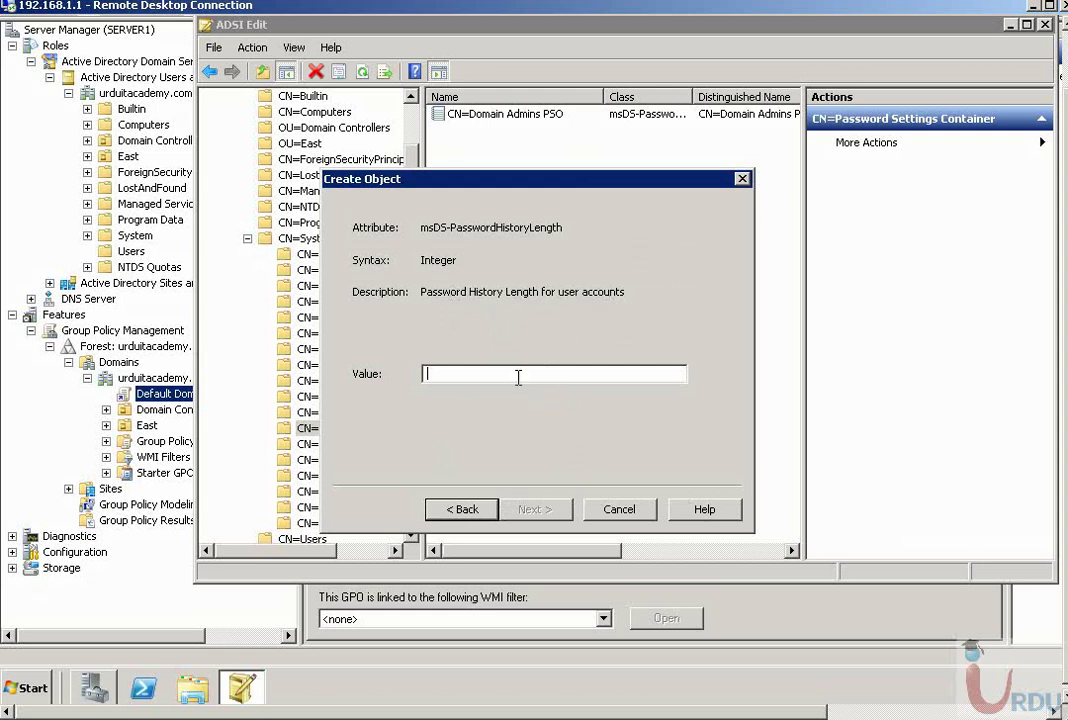
text(30)
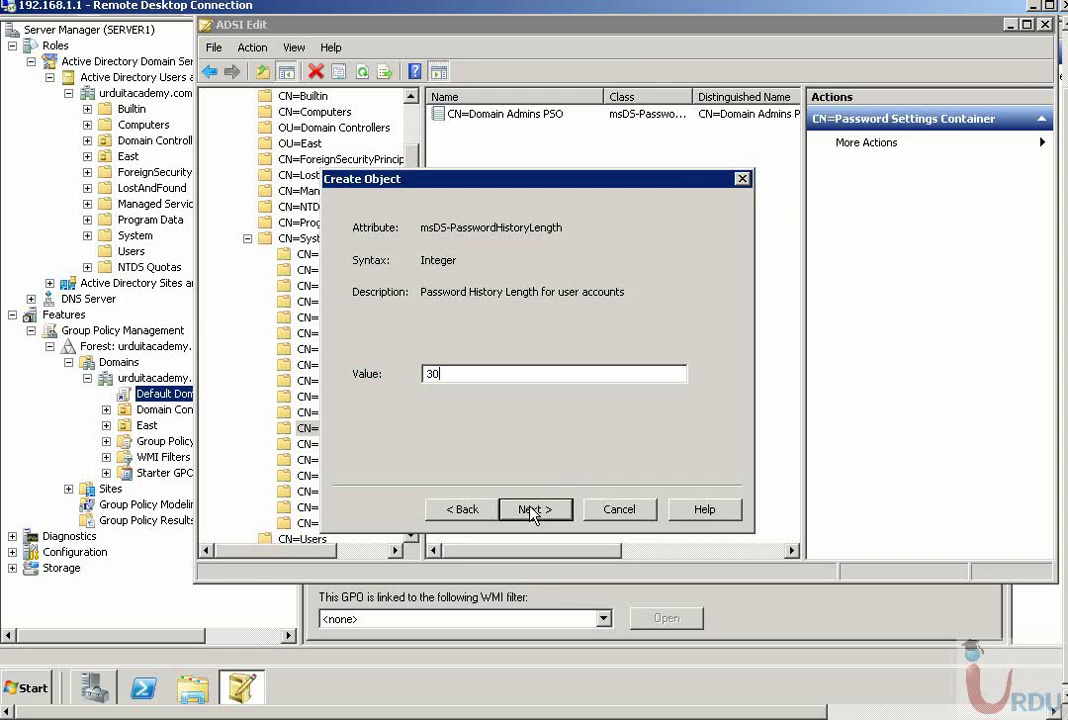
click(534, 510)
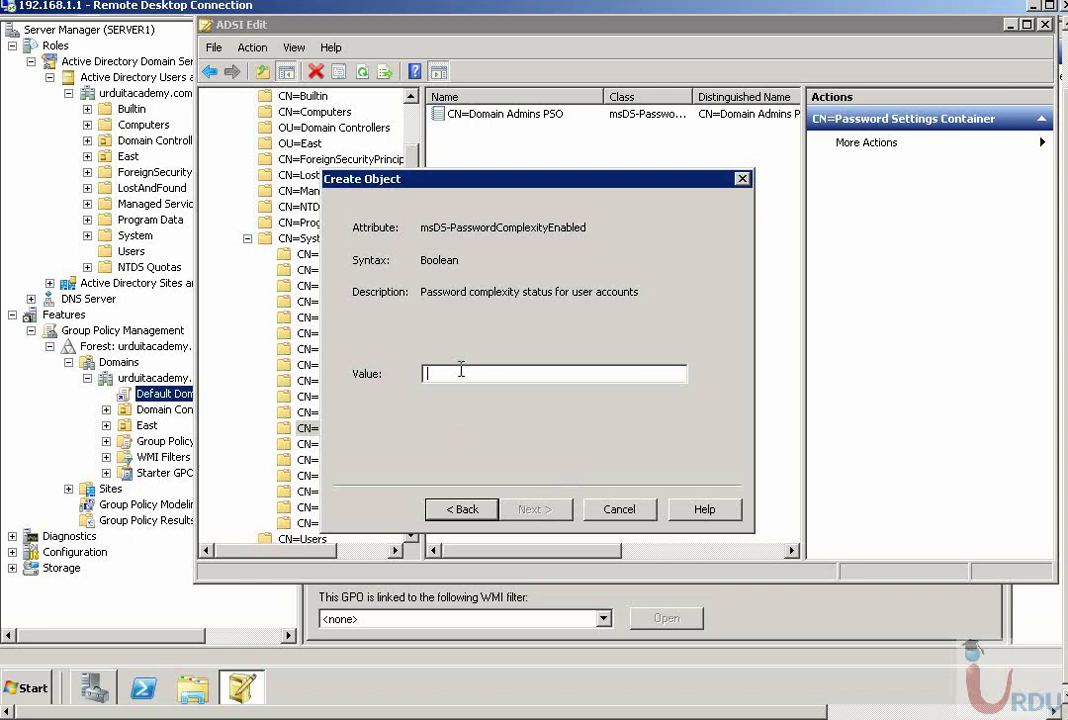
text(True)
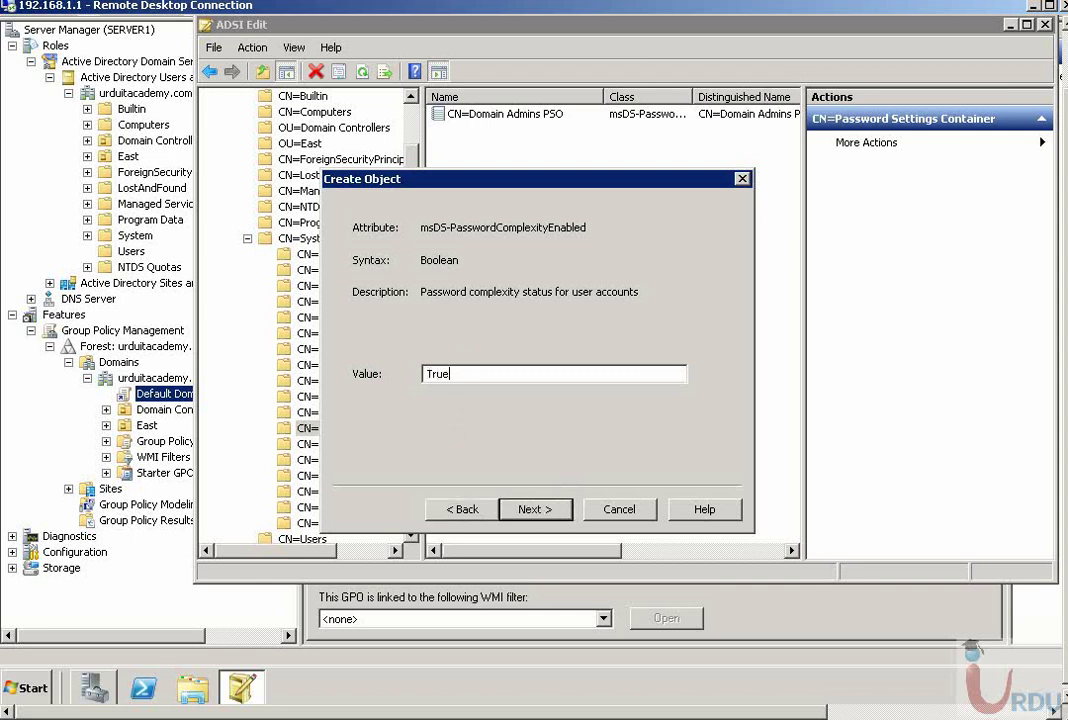
click(535, 509)
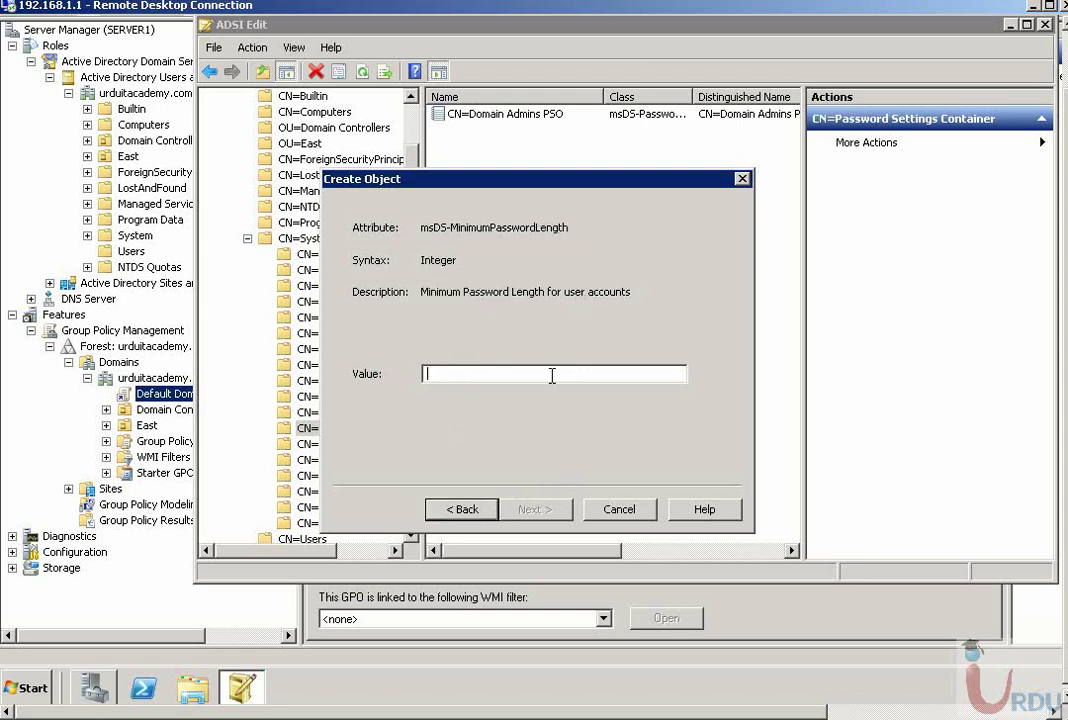
- Set minimum password length 30 and minimum password age 1:00:00:00
text(30)
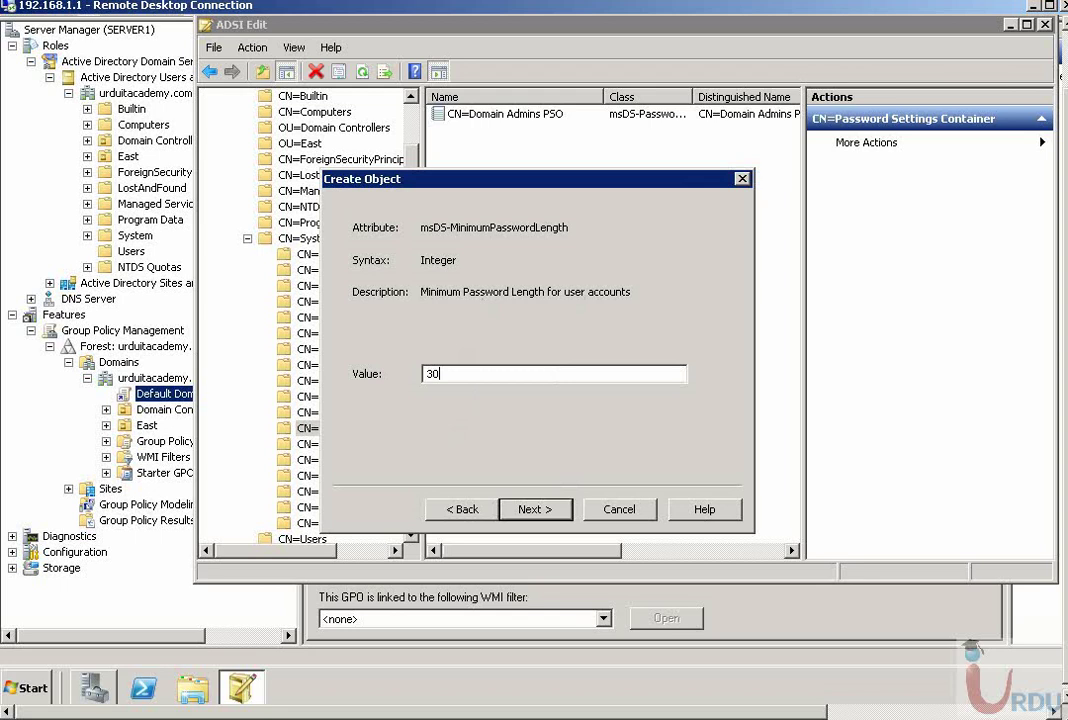
click(533, 509)
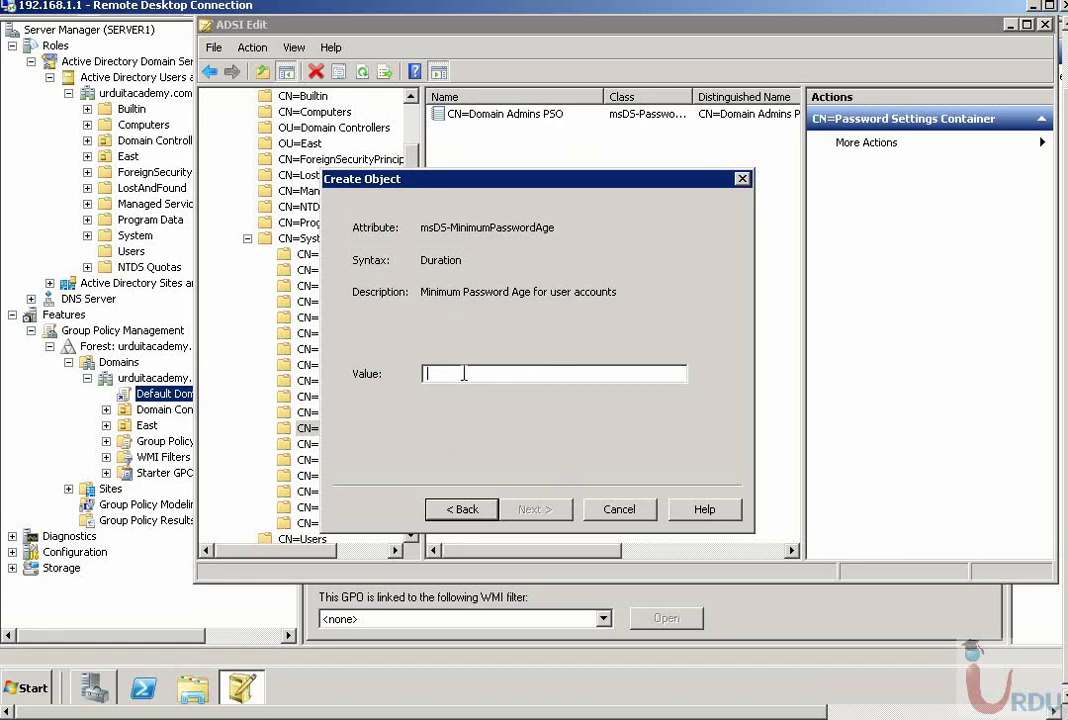
text(1:00)
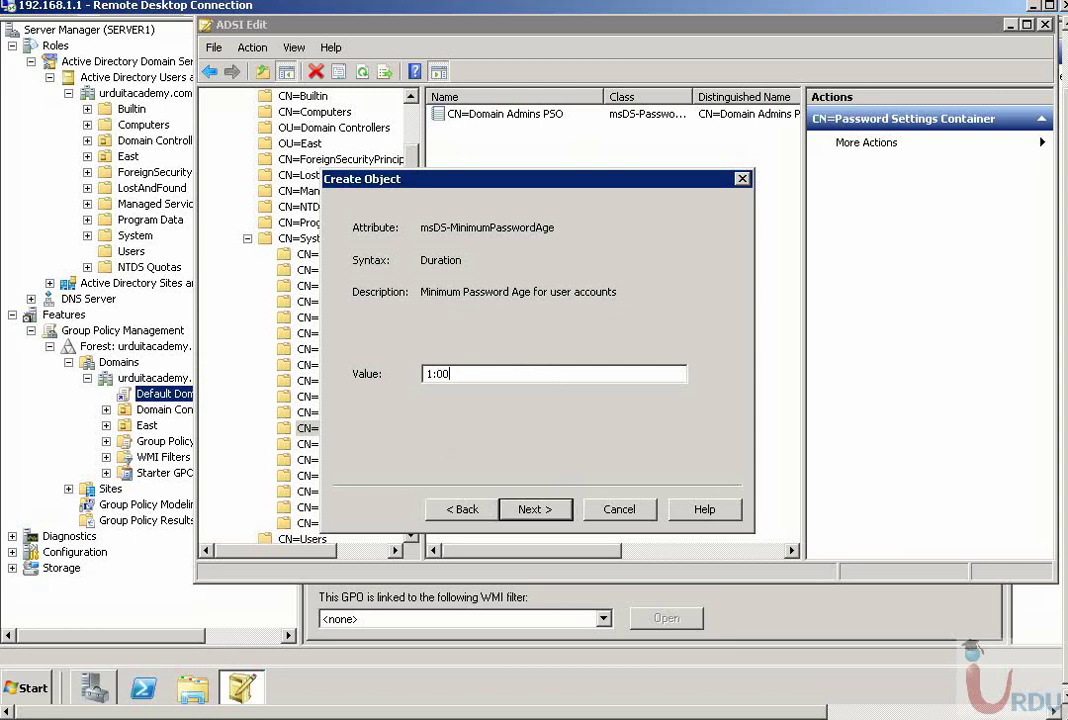
text(:00:00)
drag(505, 368, 341, 381)
key(ctrl+c)
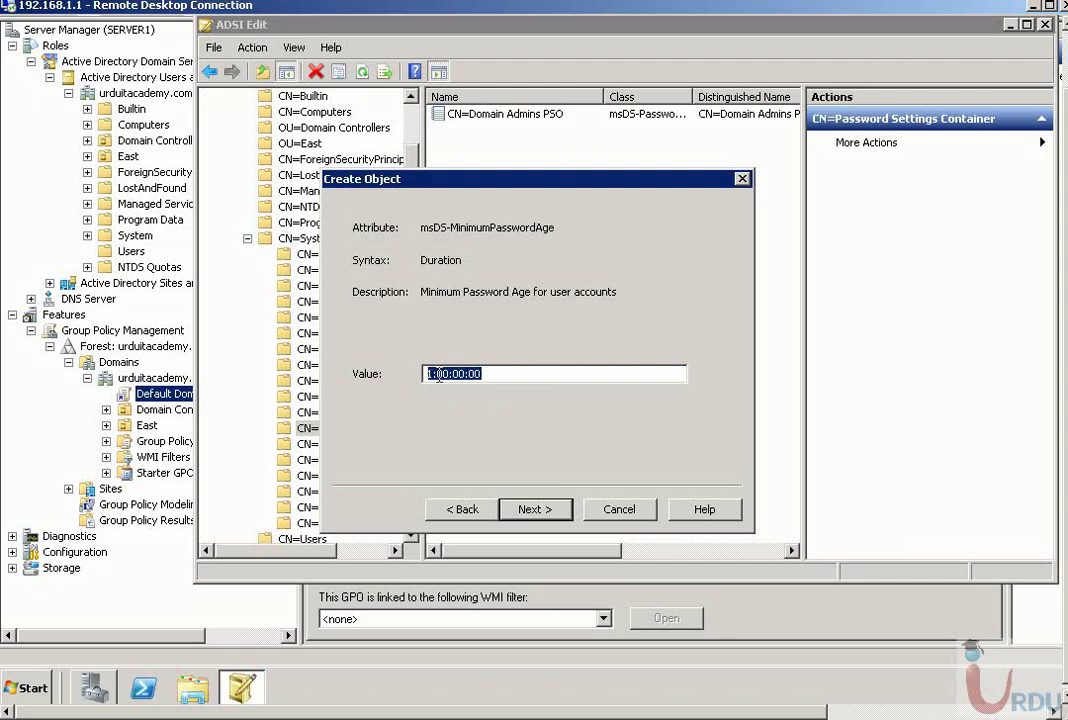
click(535, 509)
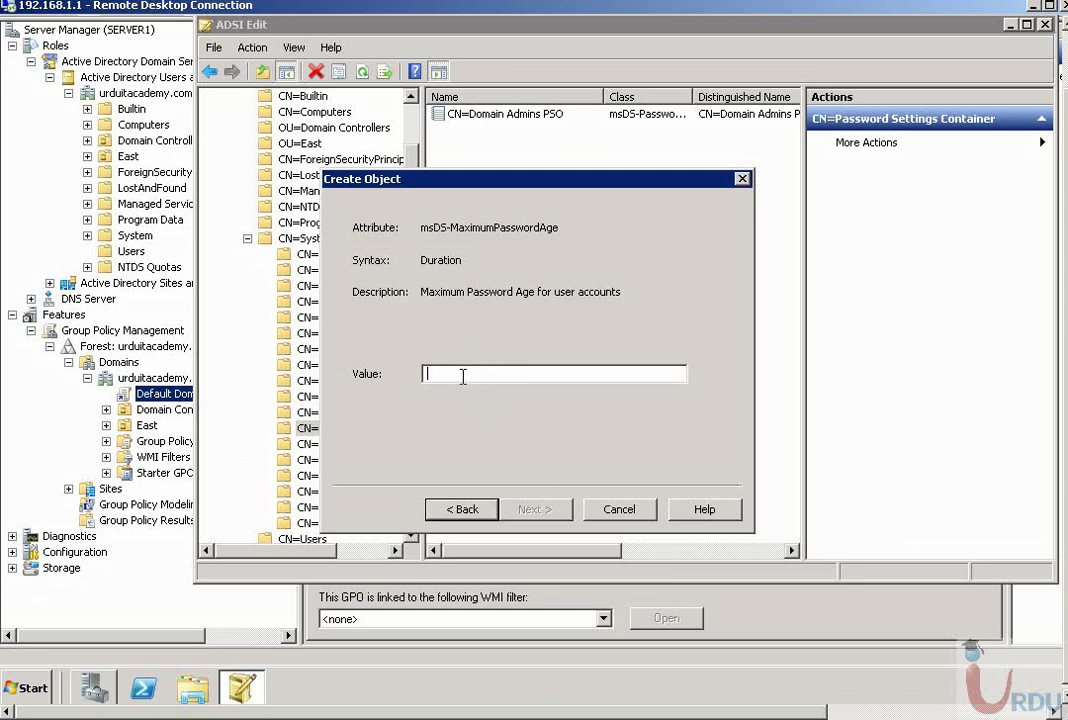
- Set the maximum password age to 60:00:00:00
key(ctrl+v)
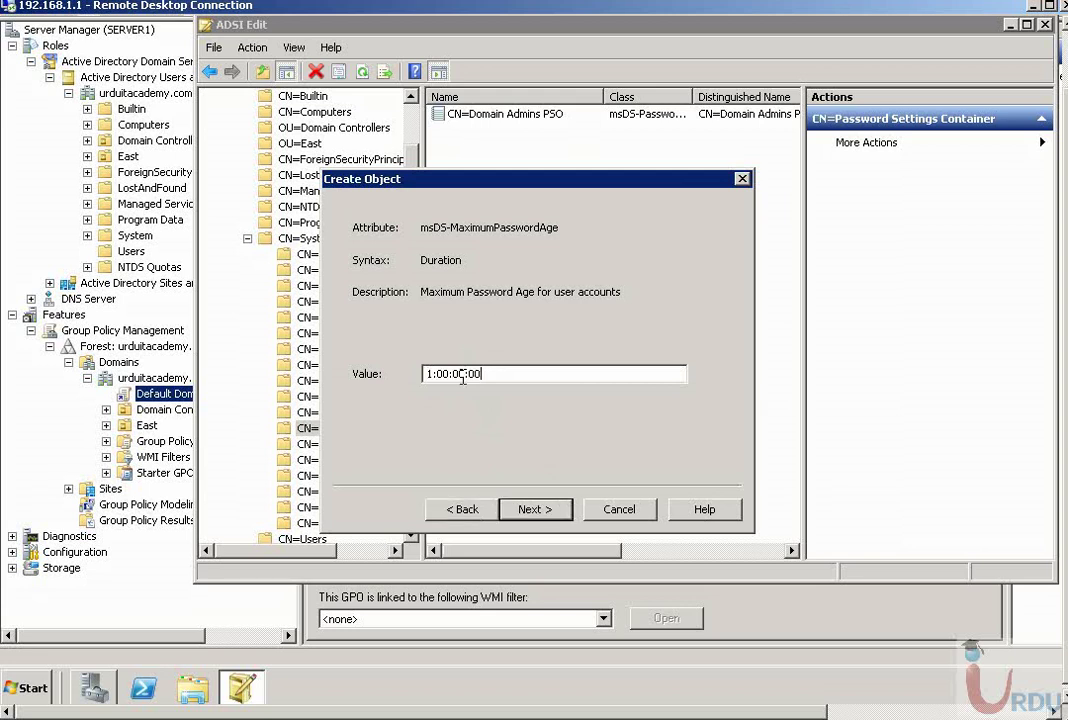
key(Home)
key(Delete)
text(100)
key(BackSpace)
key(BackSpace)
key(BackSpace)
text(60)
click(537, 510)
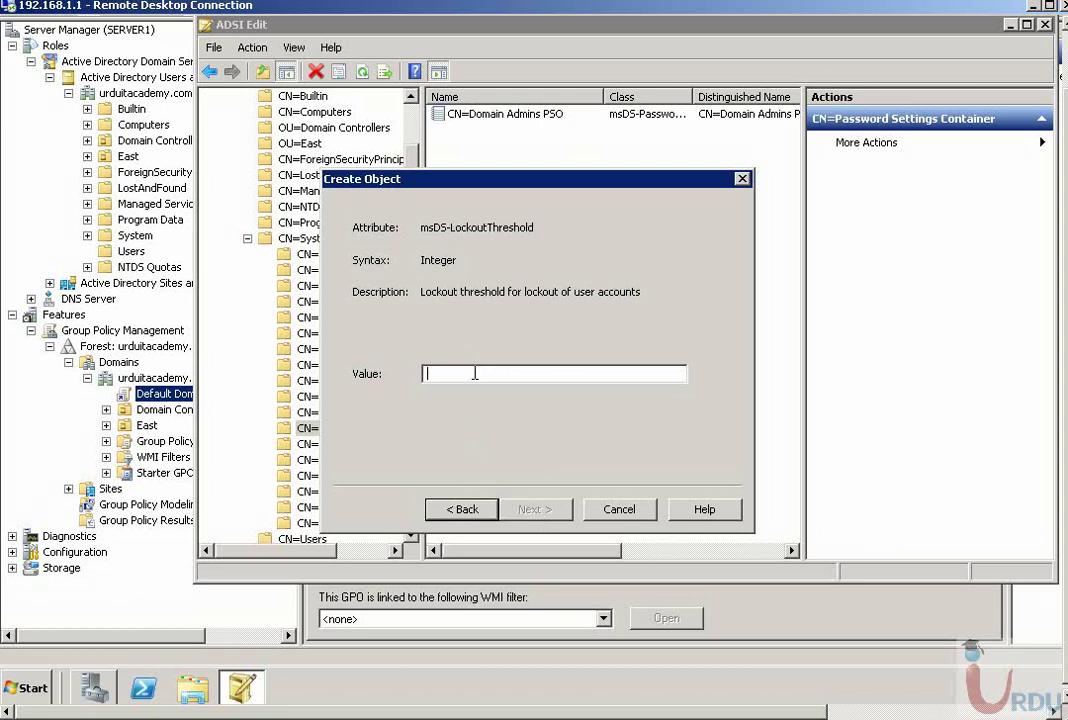
- Enter a lockout threshold of 5, replacing the mistakenly pasted duration that caused a format error
key(ctrl+v)
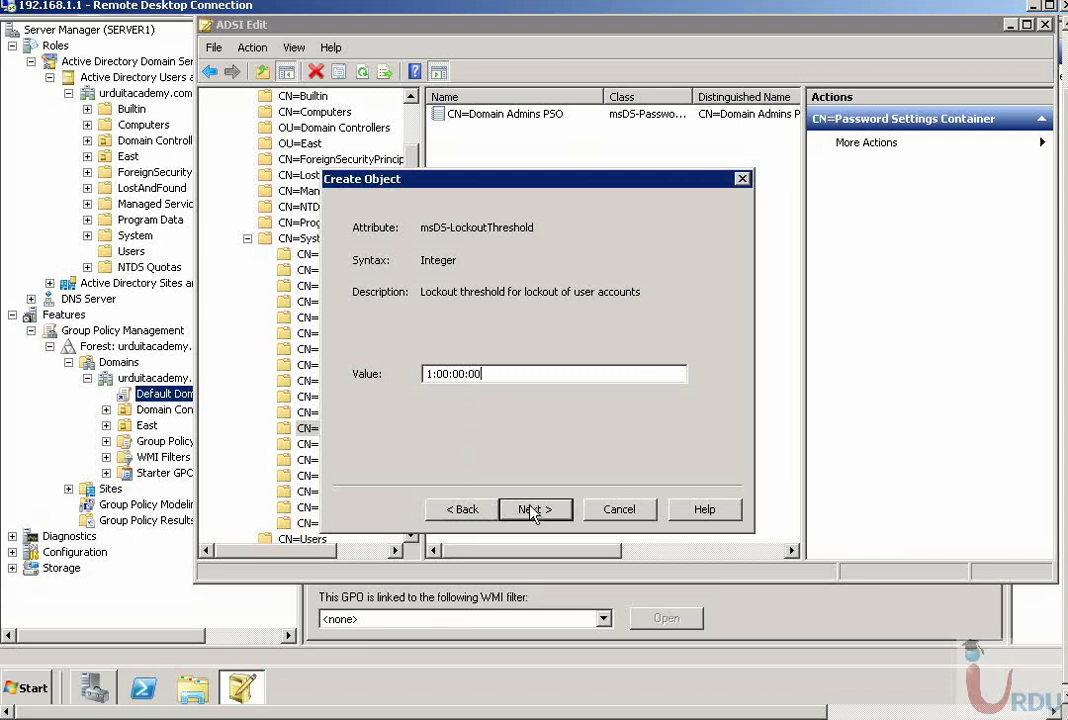
click(537, 509)
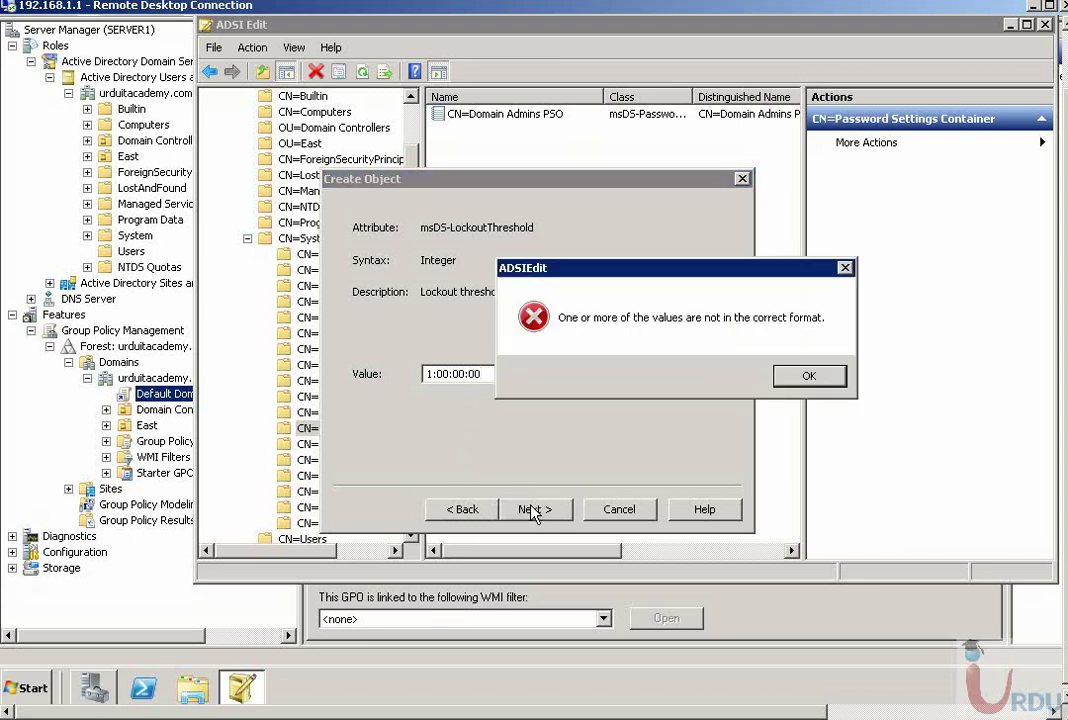
click(814, 389)
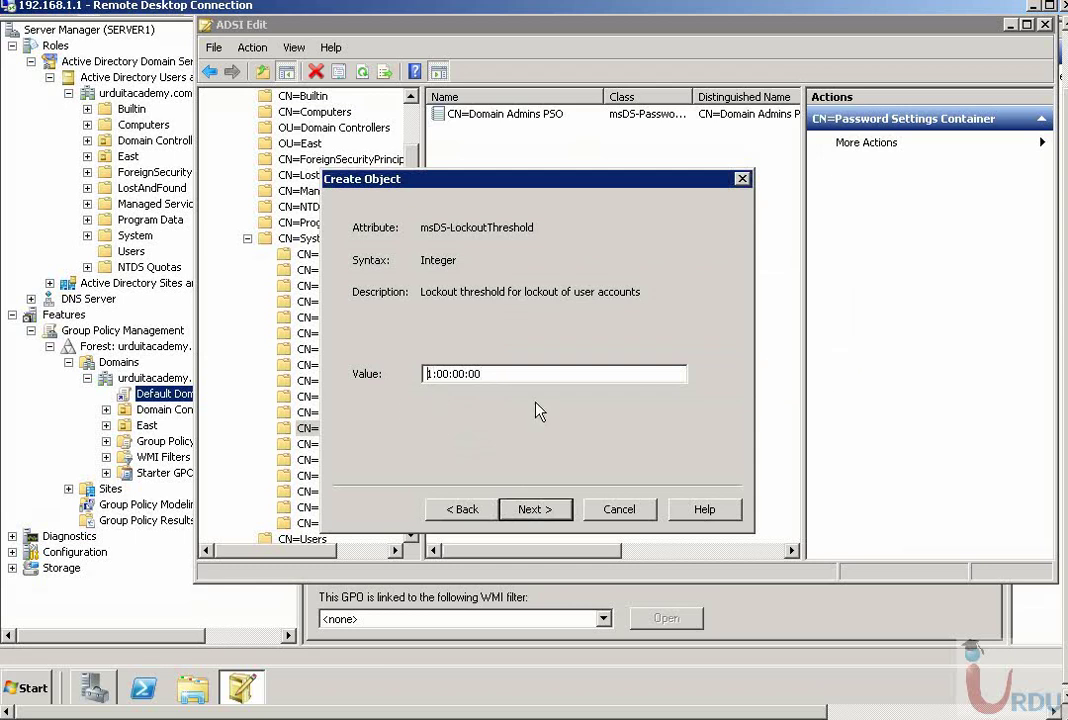
key(BackSpace)
text(0:01)
drag(527, 370, 372, 370)
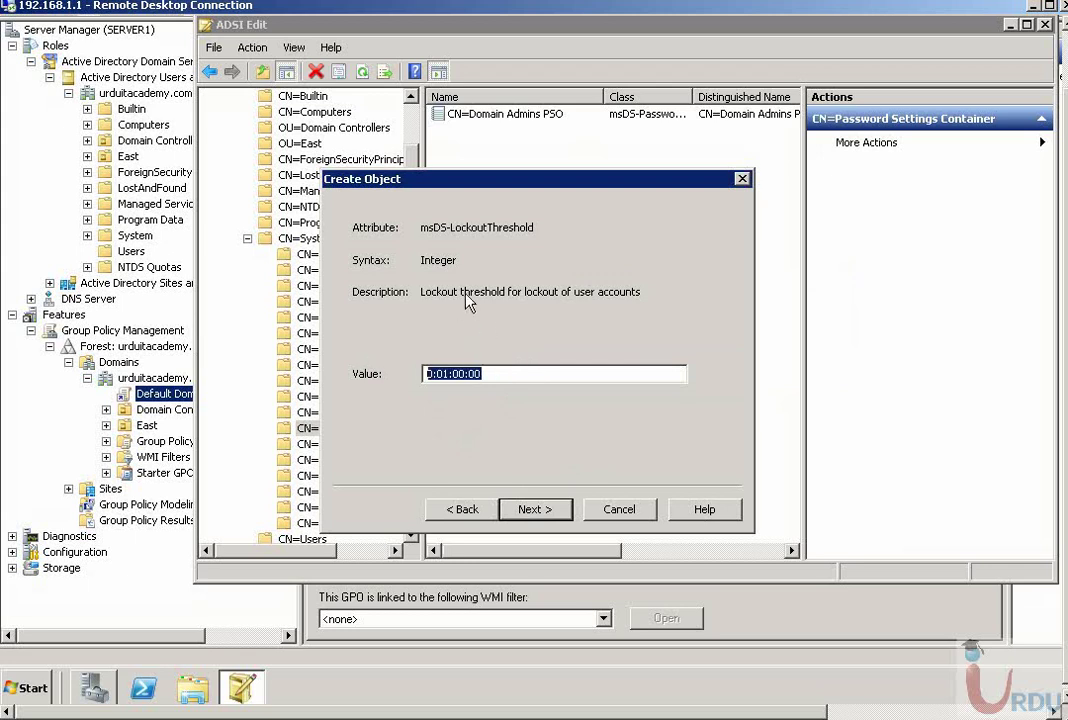
text(5)
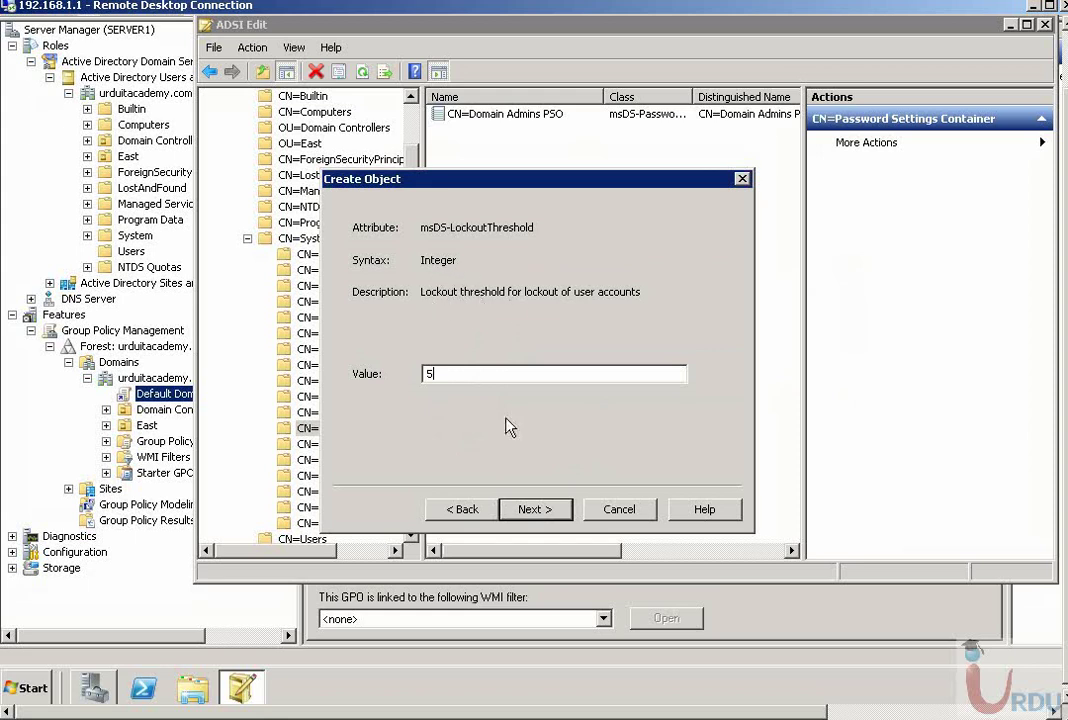
click(470, 509)
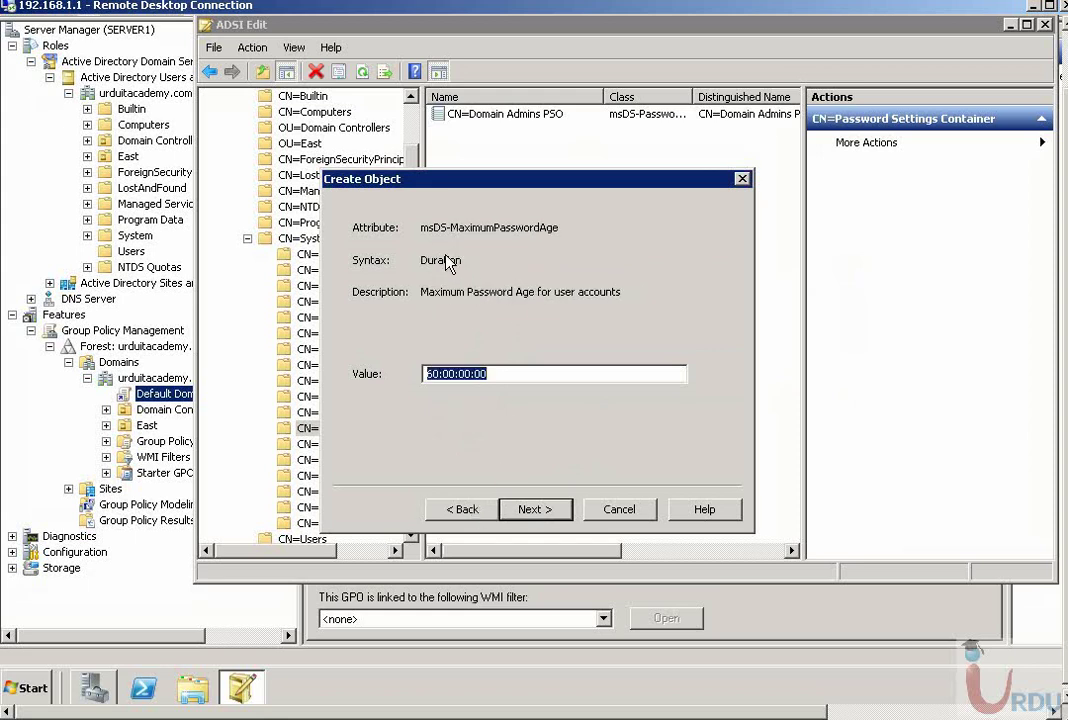
click(549, 512)
click(547, 510)
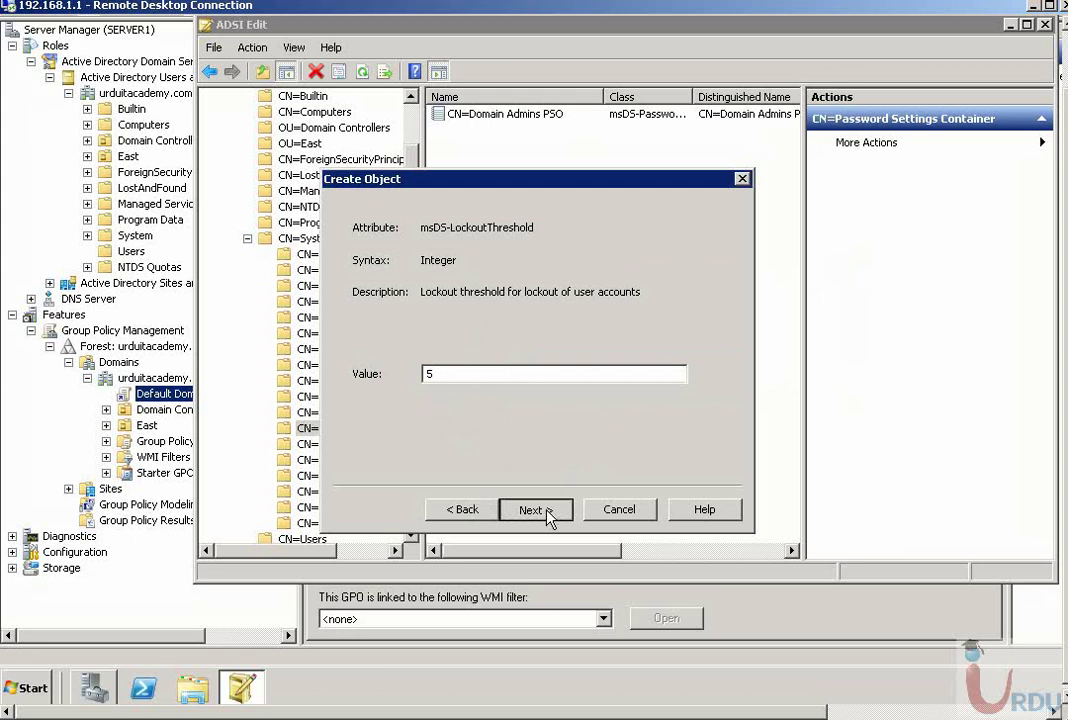
click(549, 512)
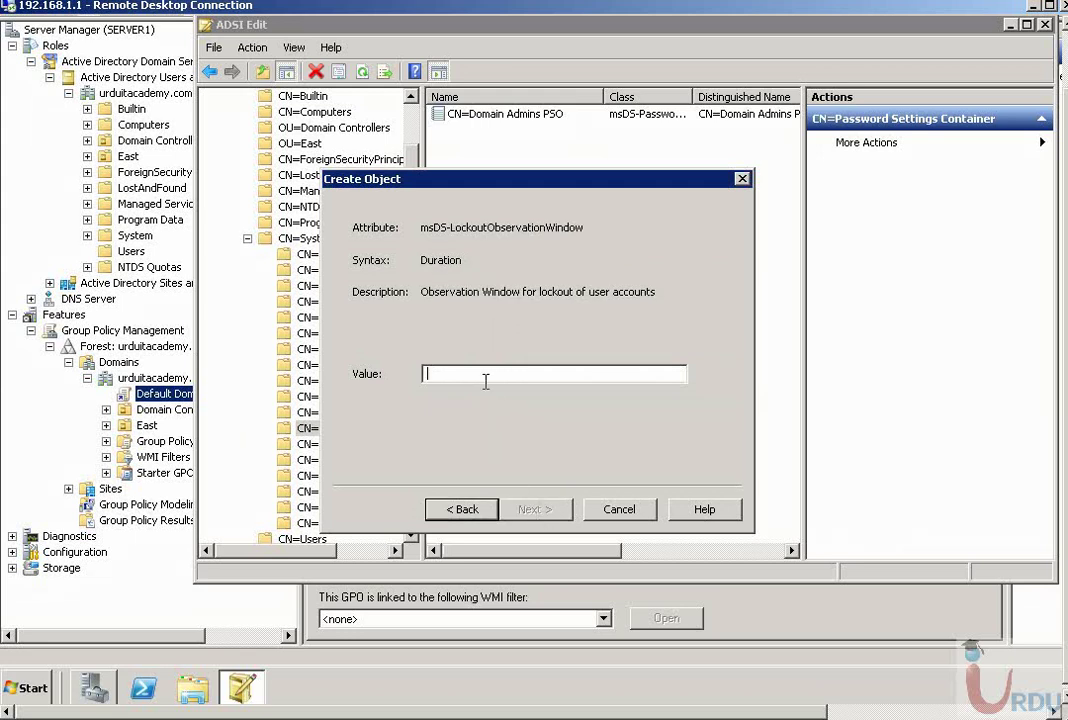
- Enter the lockout observation window duration and a 01:00:00:00 lockout duration
text(1:00:00:00)
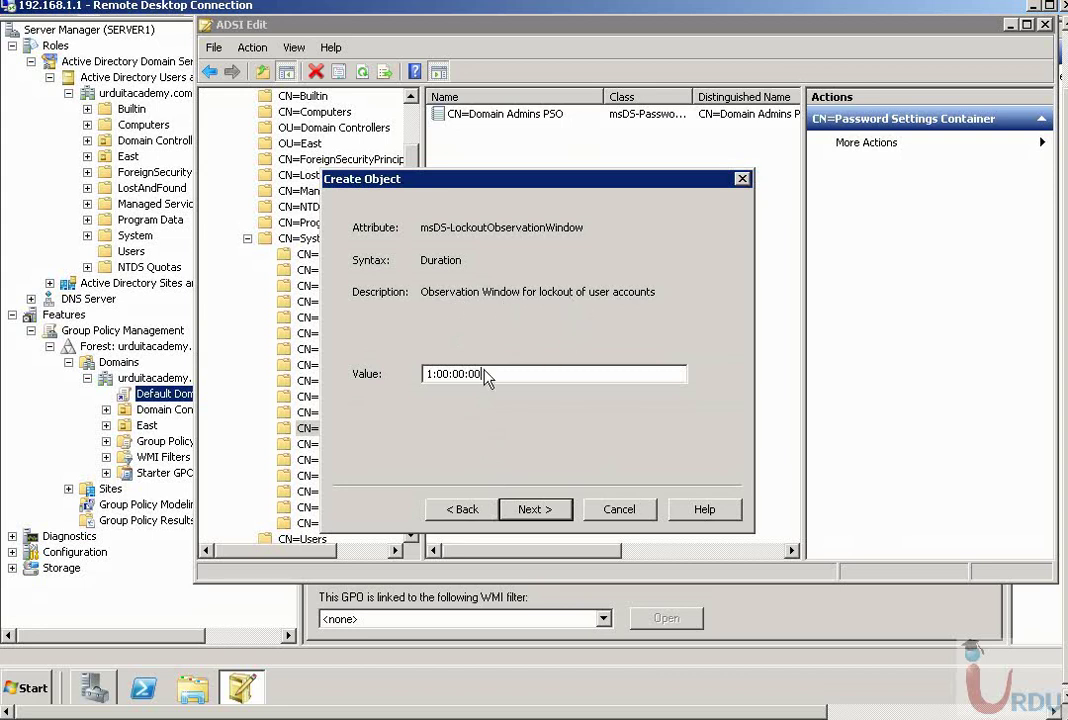
click(425, 373)
text(00)
key(Delete)
drag(443, 374, 455, 377)
key(Delete)
key(Delete)
key(Delete)
text(00:)
click(534, 509)
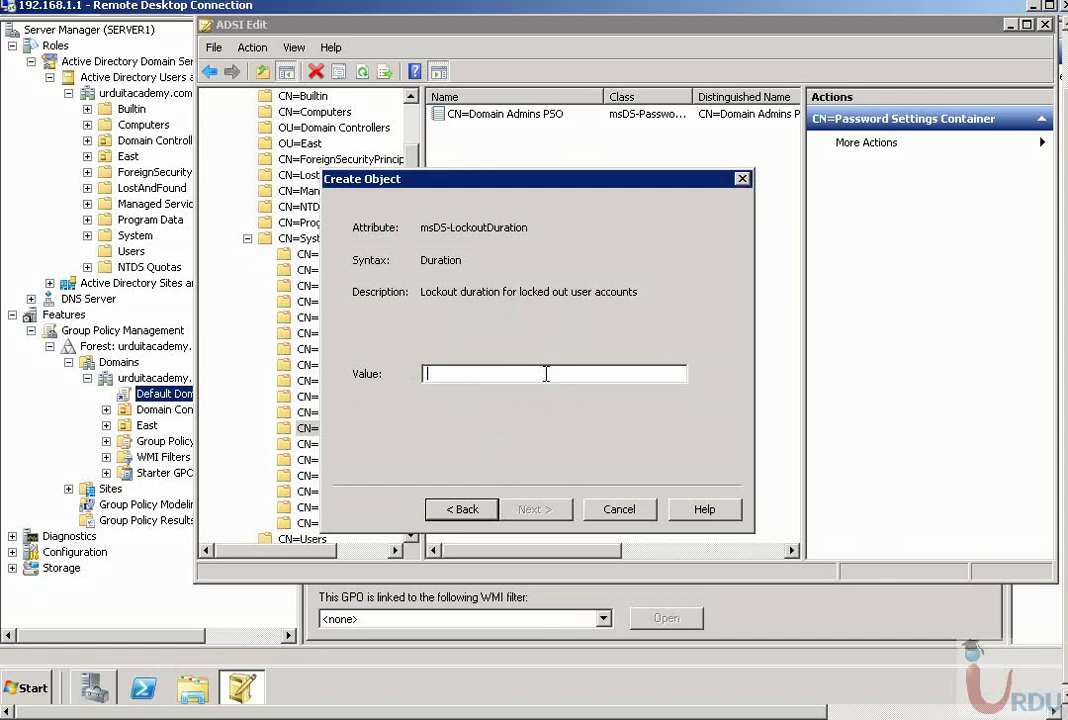
text(01:)
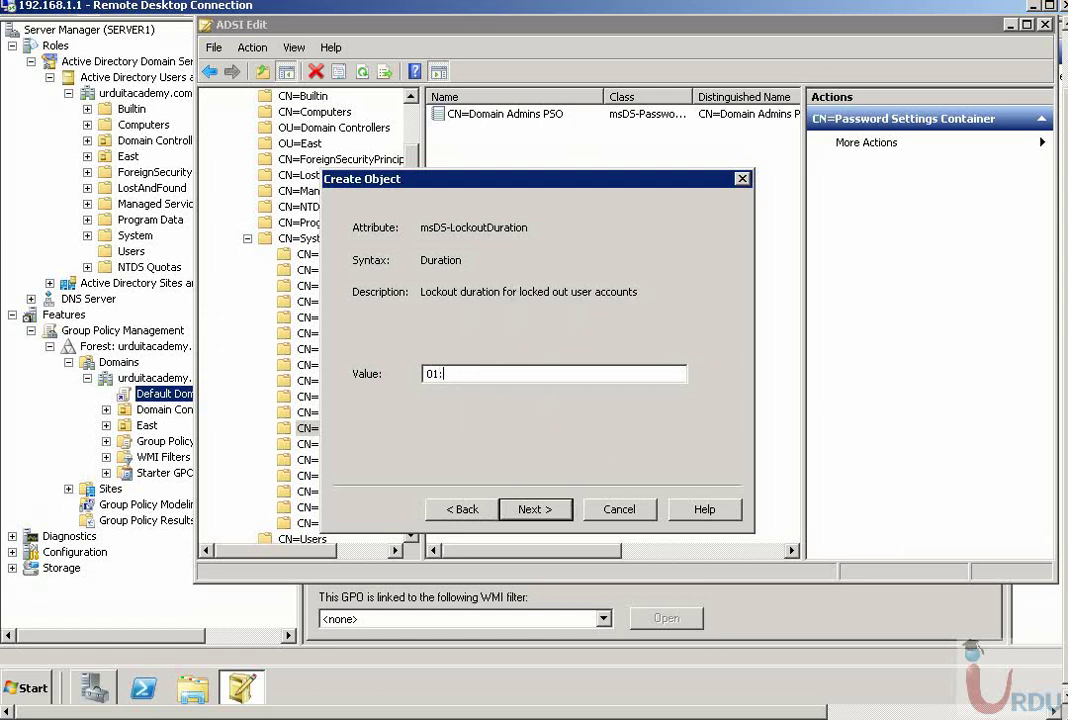
text(00:00:00)
click(549, 515)
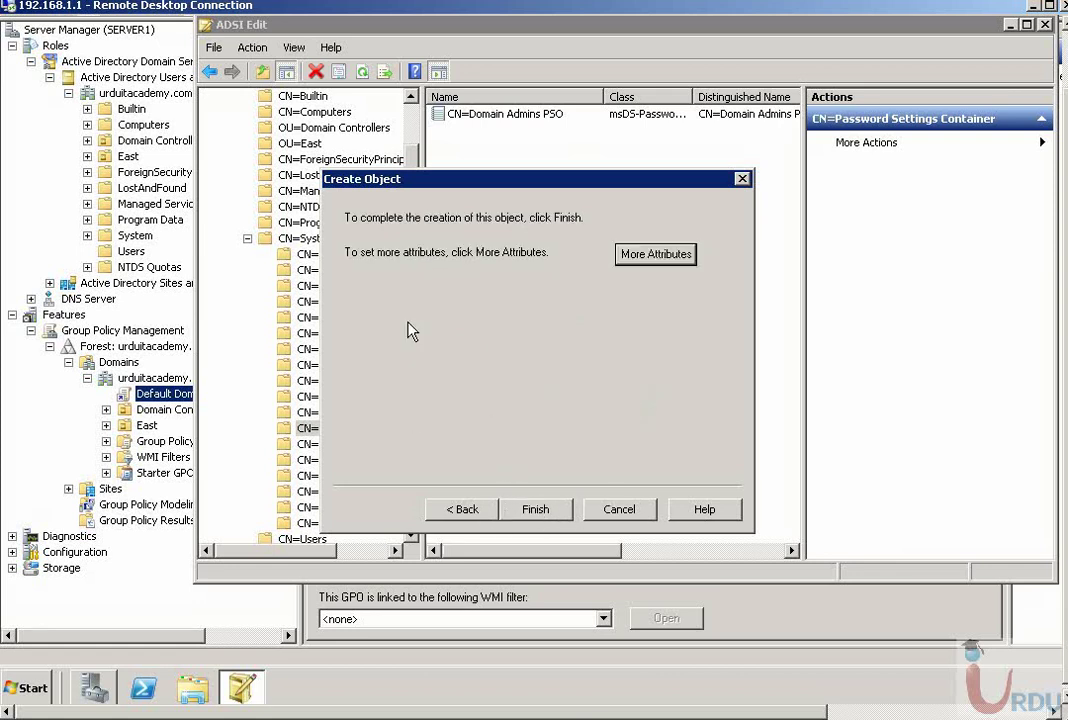
- In More Attributes, select msDS-PSOAppliesTo and place the cursor in its value box
click(652, 256)
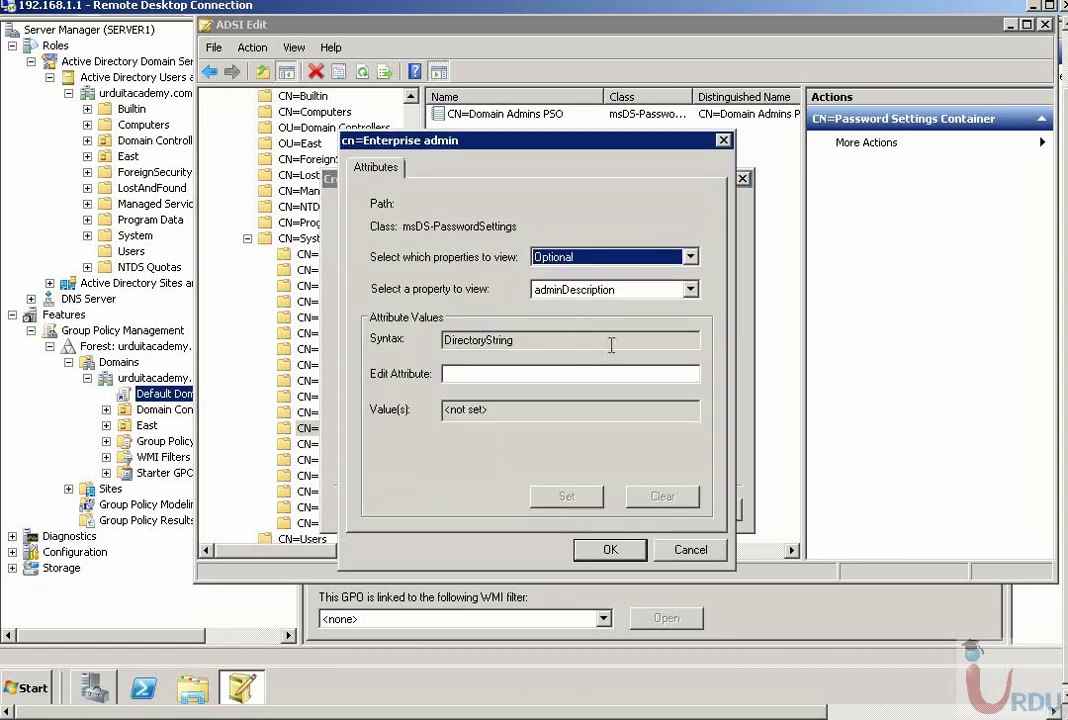
click(601, 290)
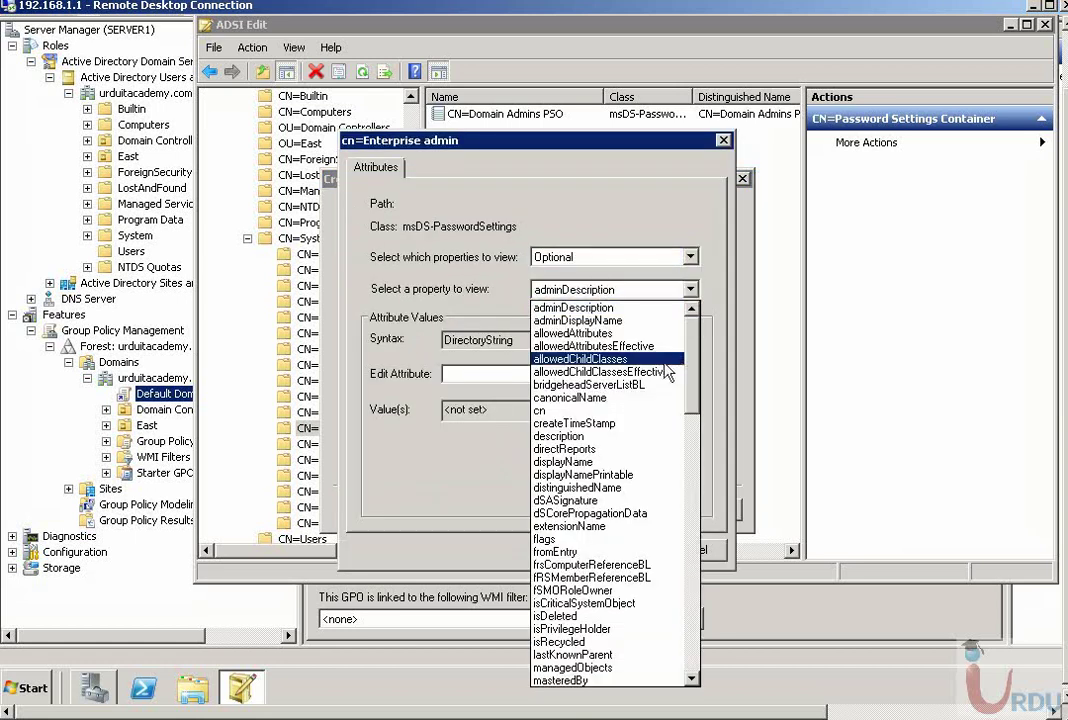
drag(690, 371, 690, 497)
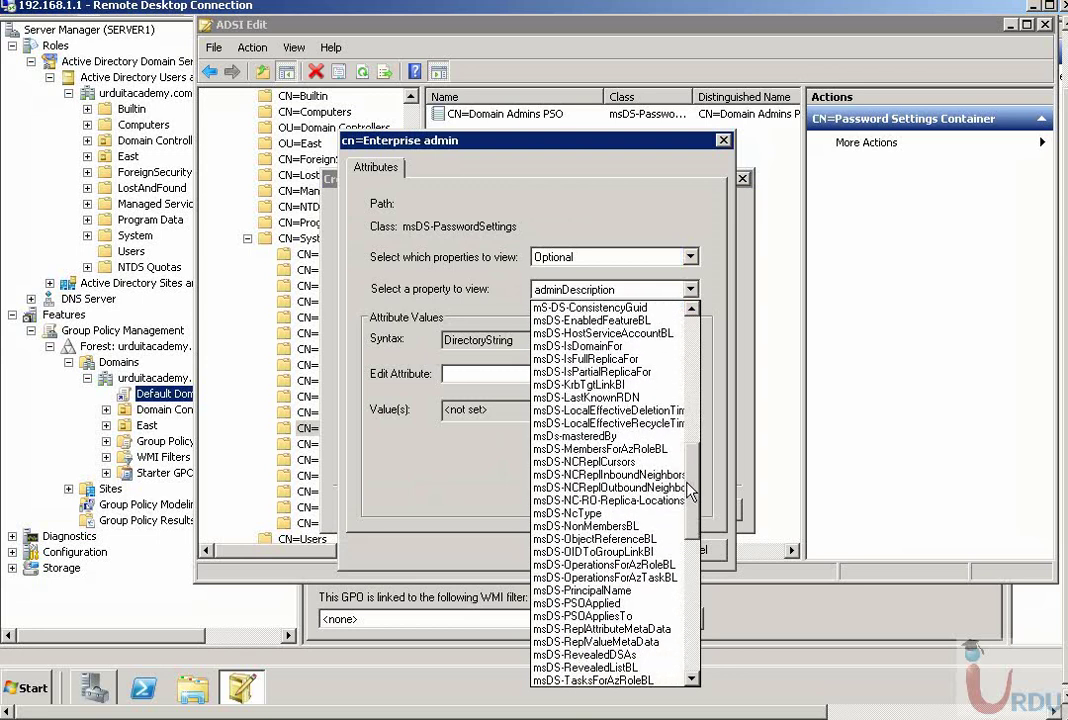
click(630, 617)
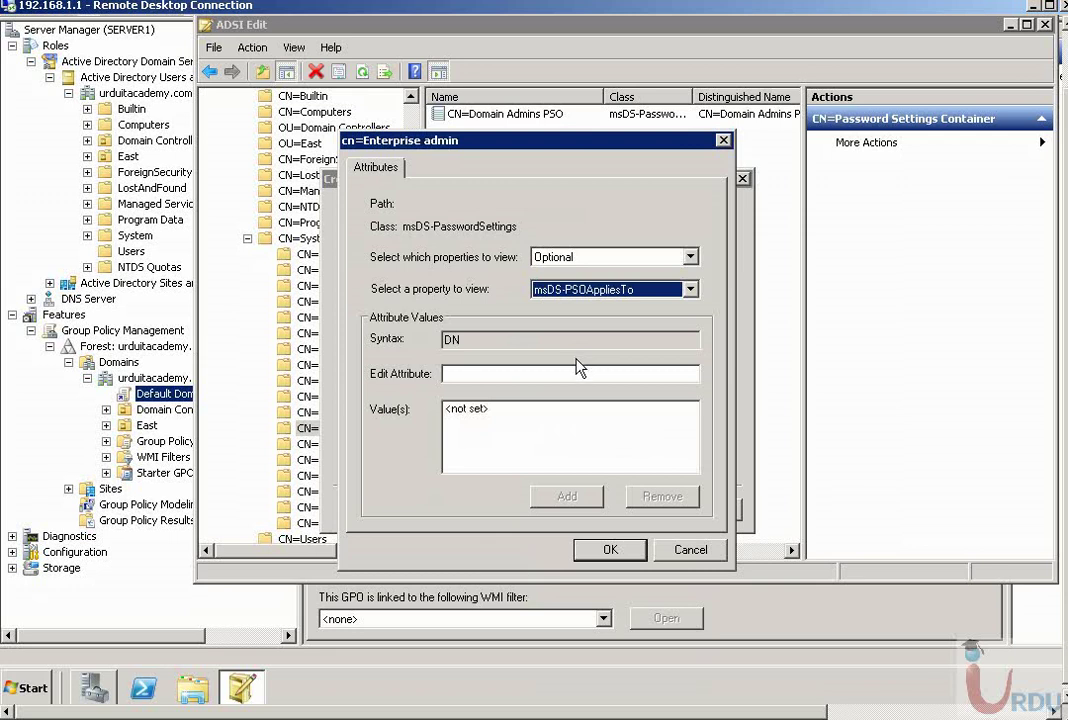
click(494, 375)
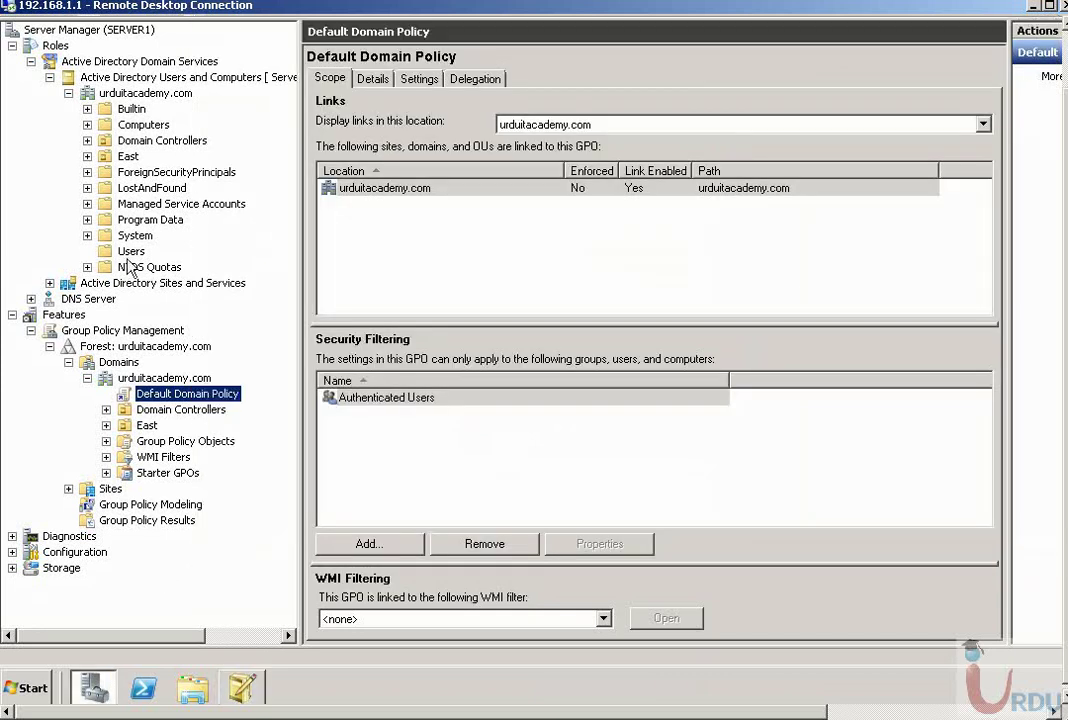
- Copy the Enterprise Admins group's distinguishedName from its Attribute Editor in Users
click(131, 251)
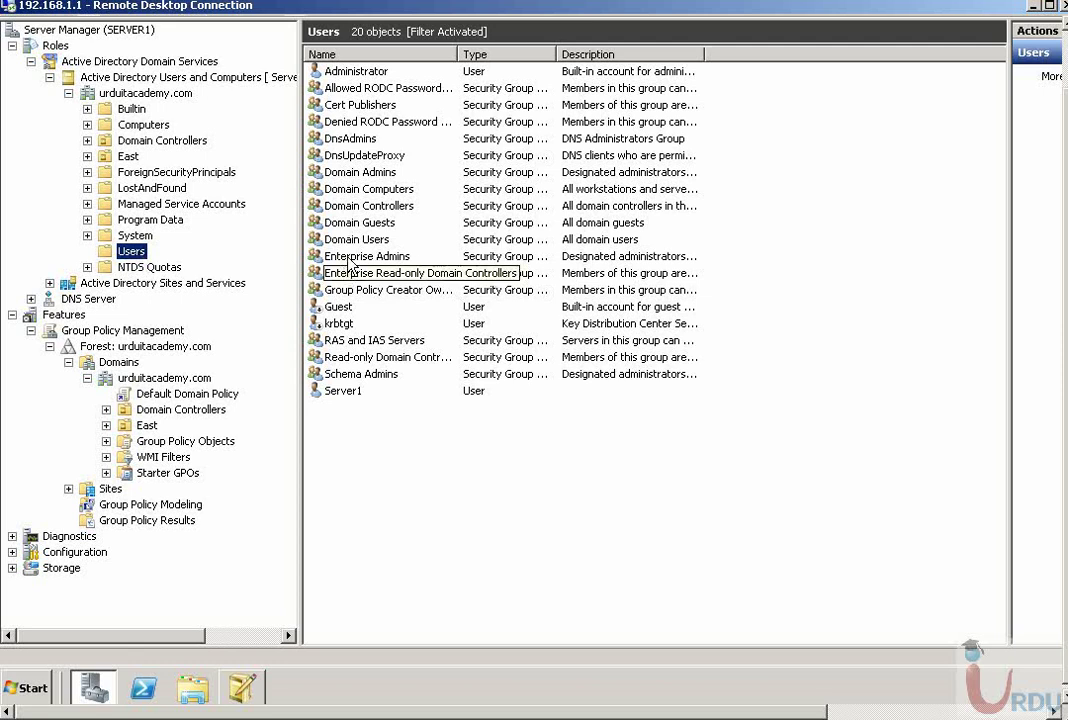
click(349, 262)
right_click(349, 262)
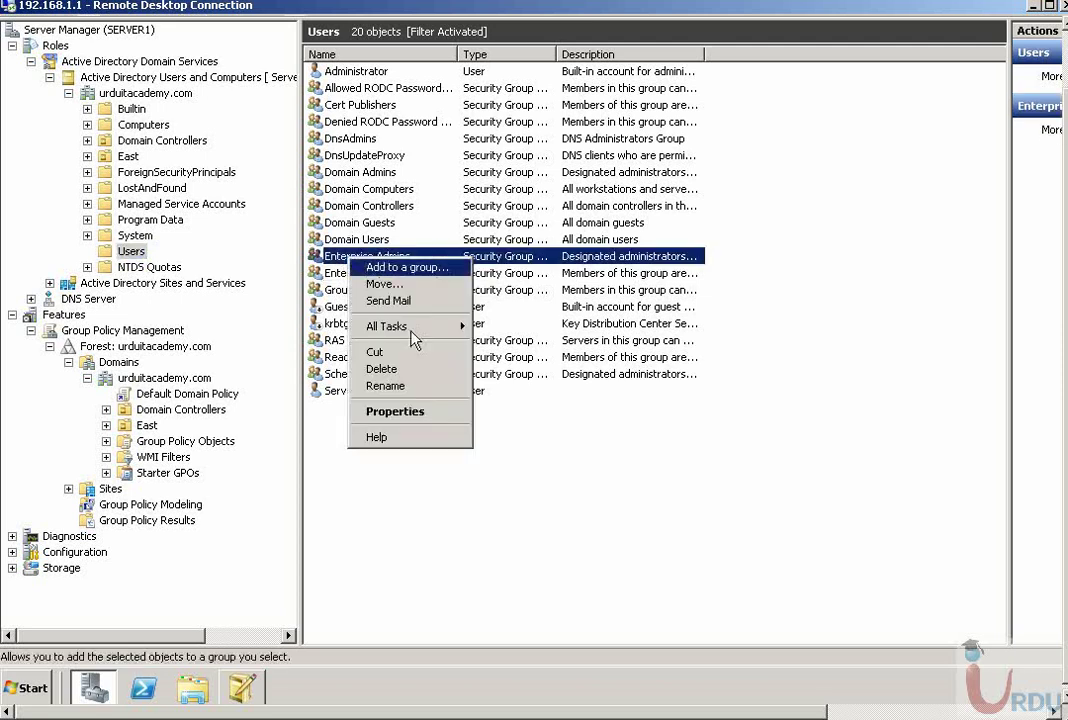
click(392, 409)
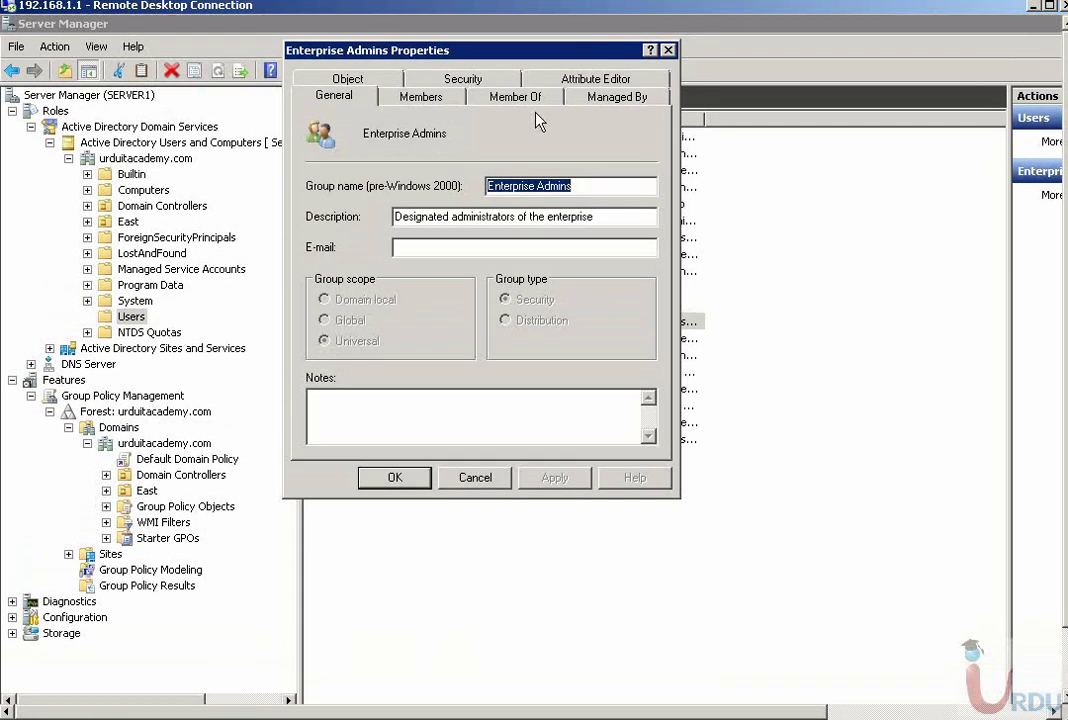
click(598, 99)
click(530, 100)
click(588, 80)
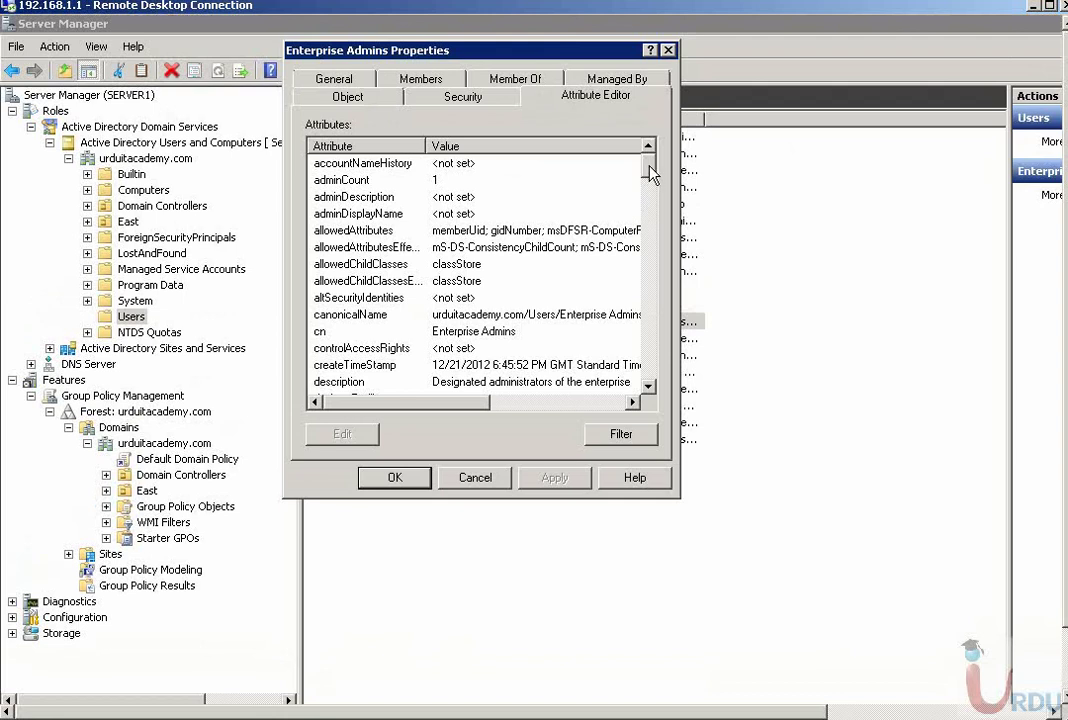
drag(650, 174, 650, 192)
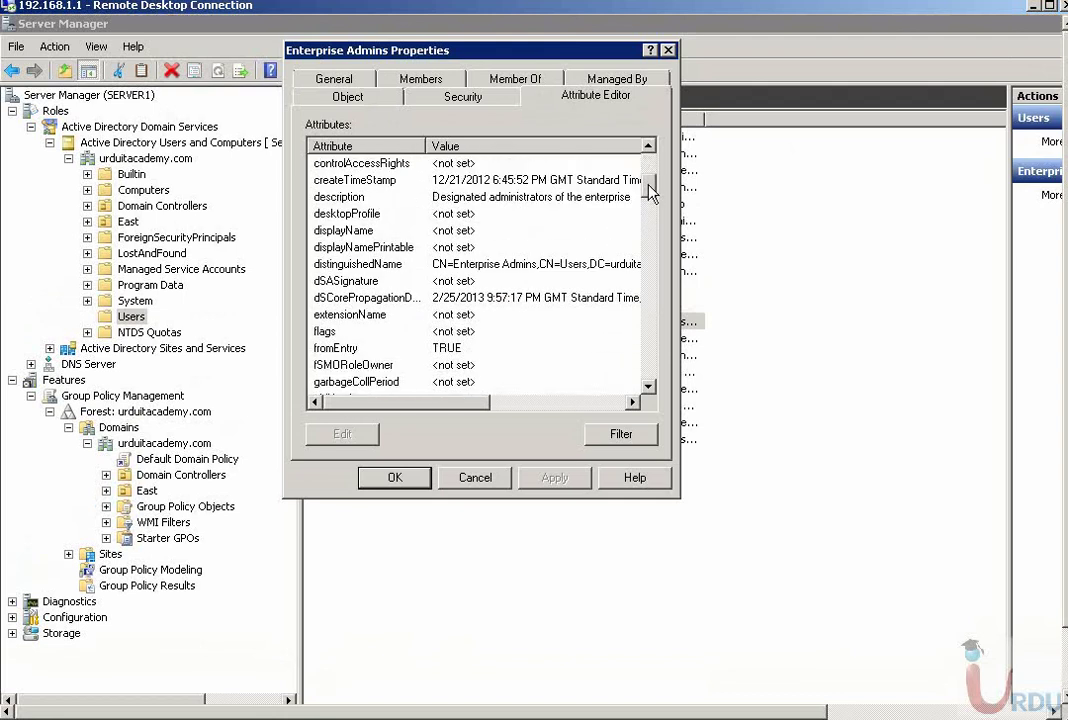
click(475, 266)
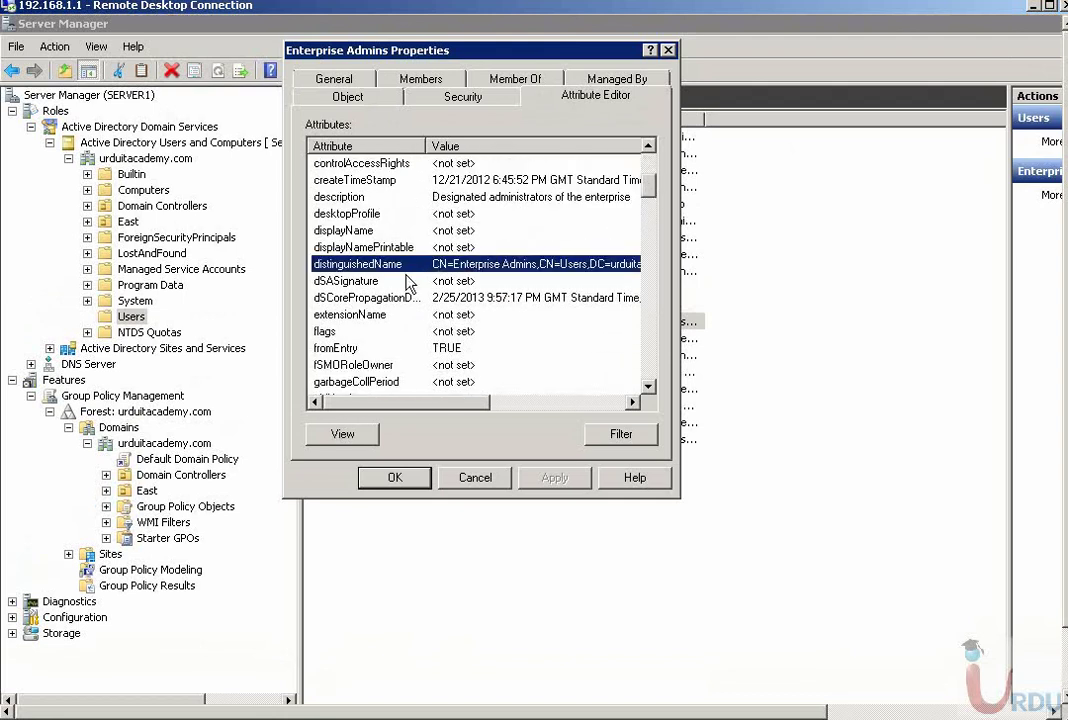
click(366, 438)
right_click(524, 285)
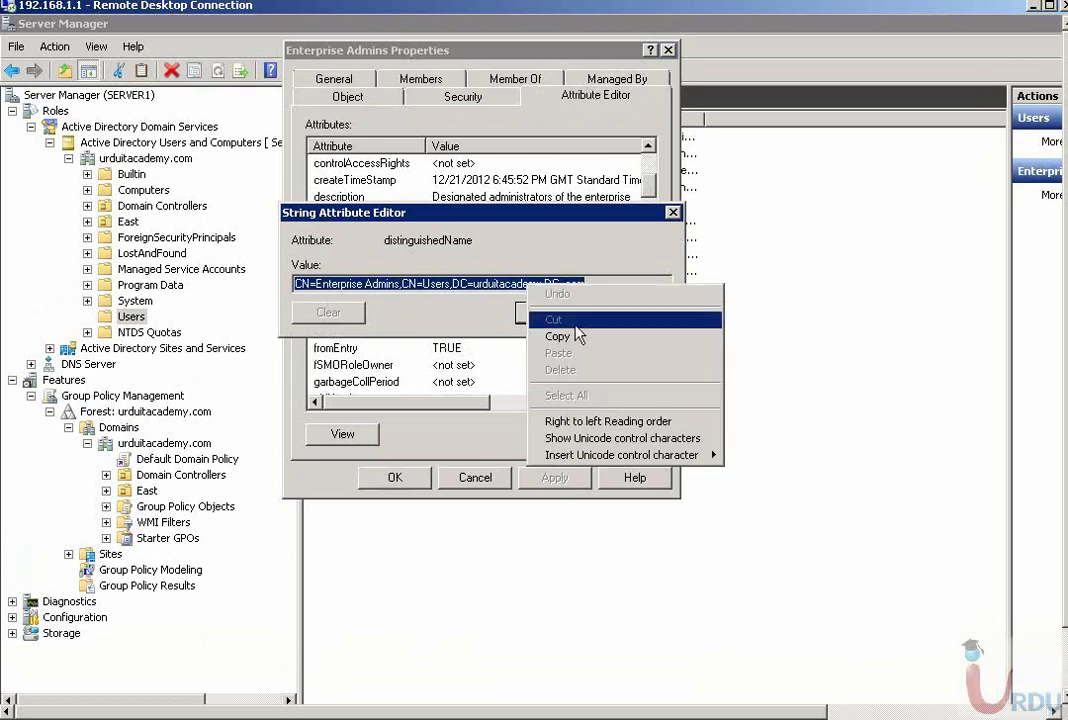
click(555, 336)
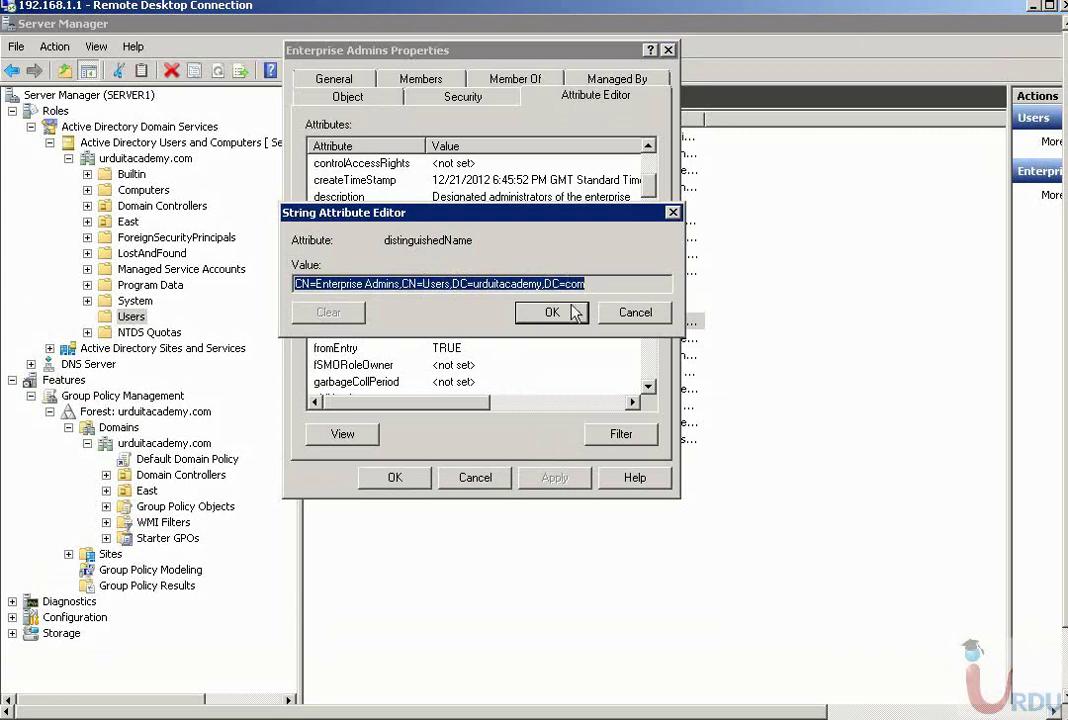
- Close the Enterprise Admins dialogs and return to ADSI Edit
click(568, 314)
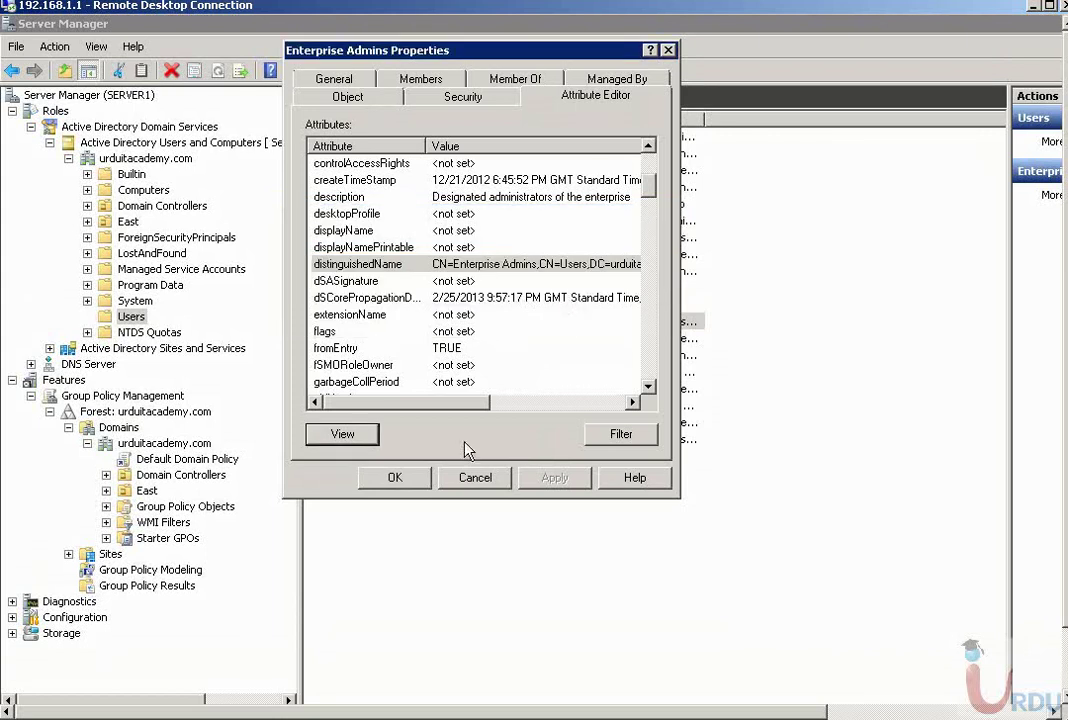
click(420, 477)
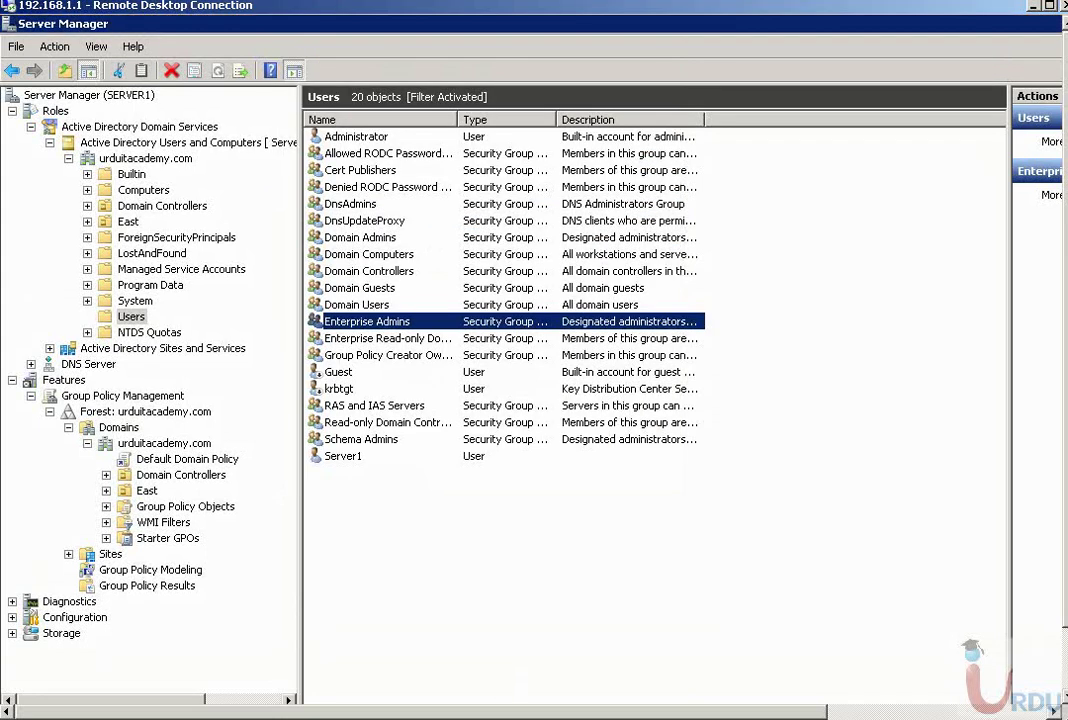
click(1064, 665)
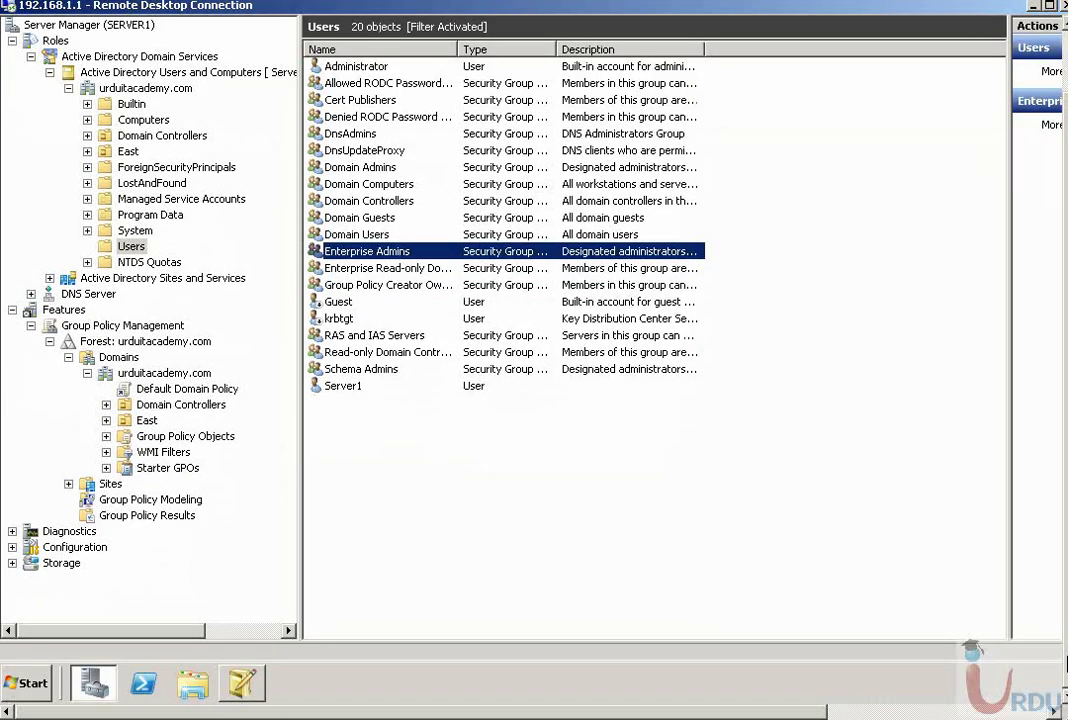
click(242, 683)
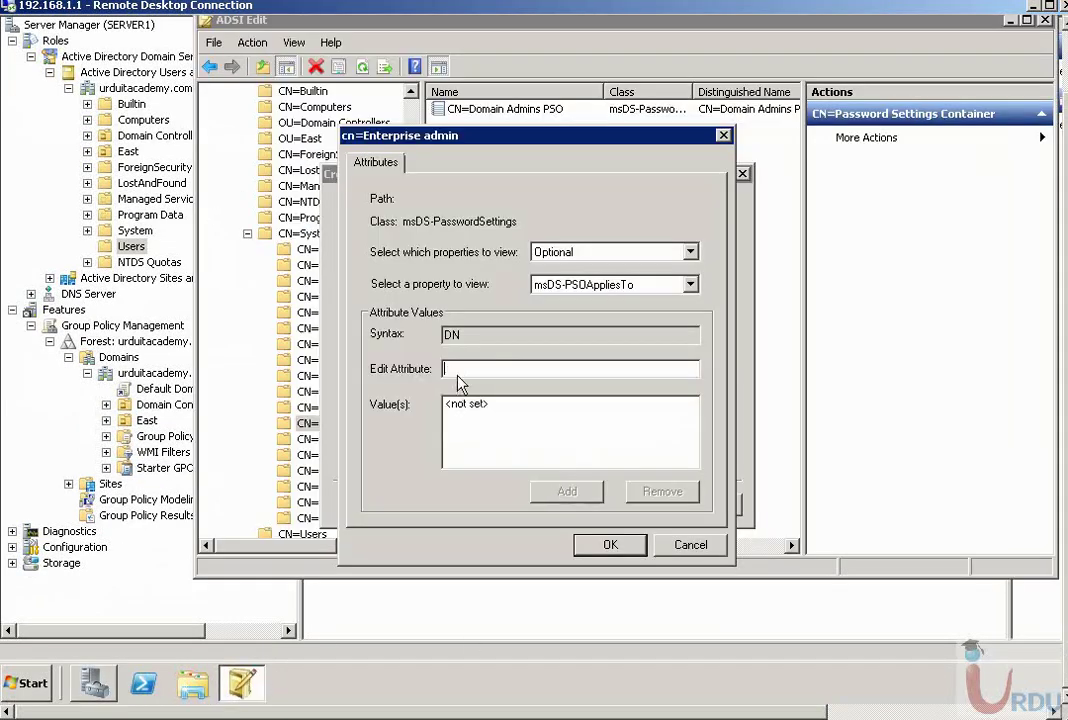
- Paste the Enterprise Admins DN, then cancel creating the new PSO
right_click(458, 382)
click(490, 437)
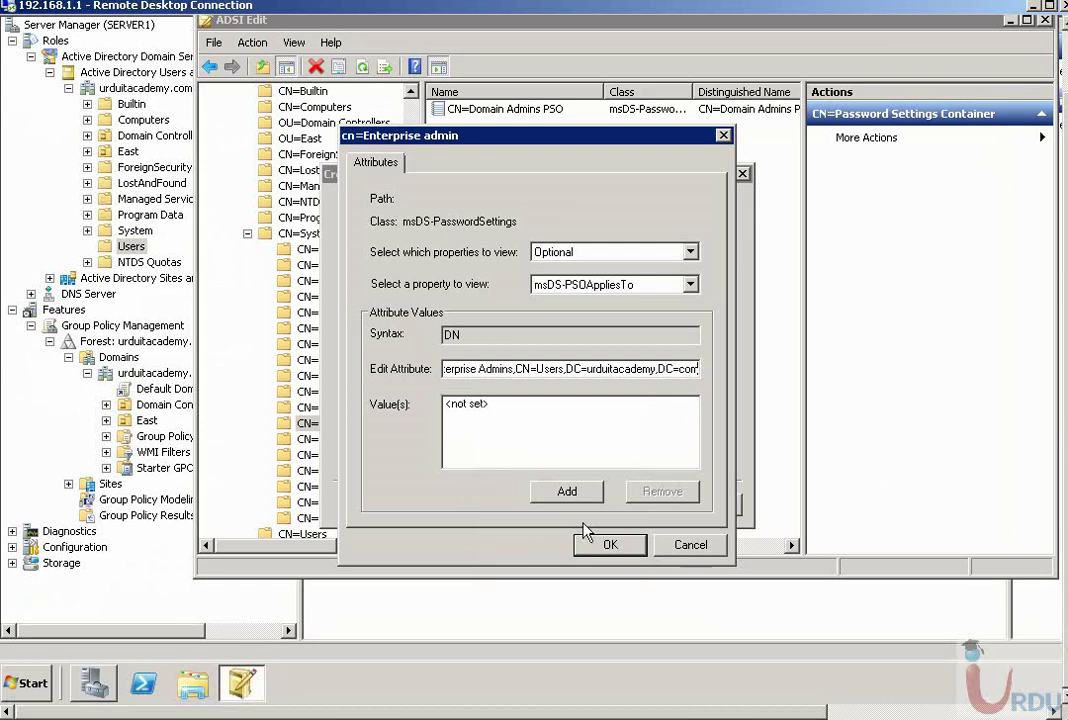
click(690, 546)
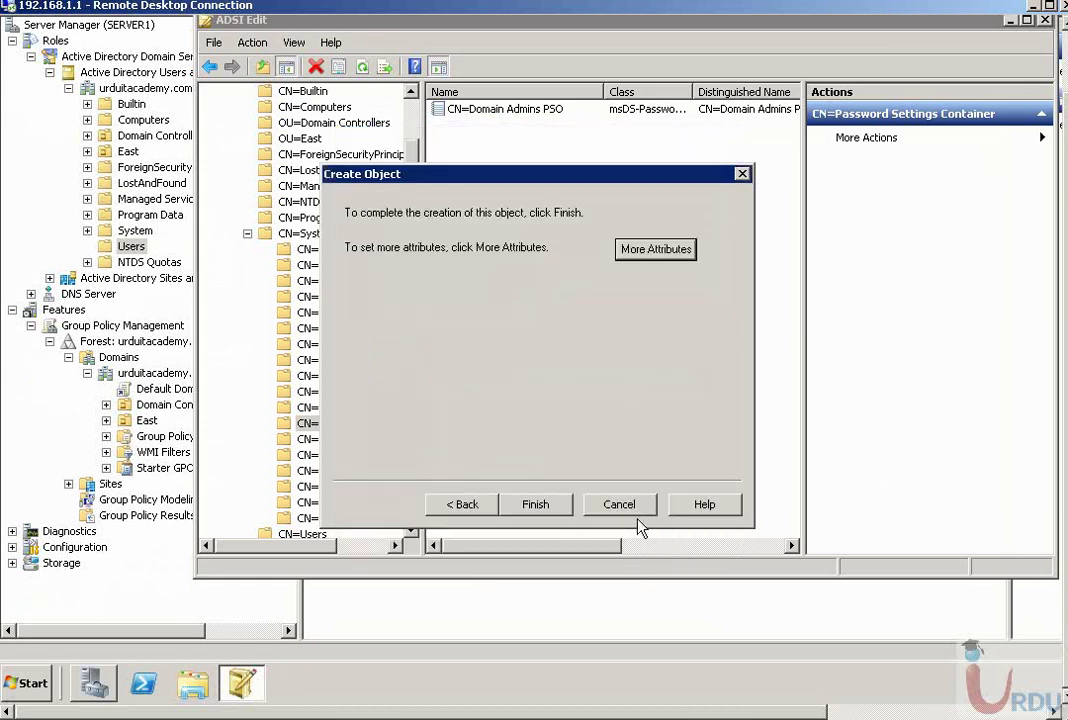
click(625, 508)
- Review the existing Domain Admins PSO's security and attribute values, then close it
double_click(499, 111)
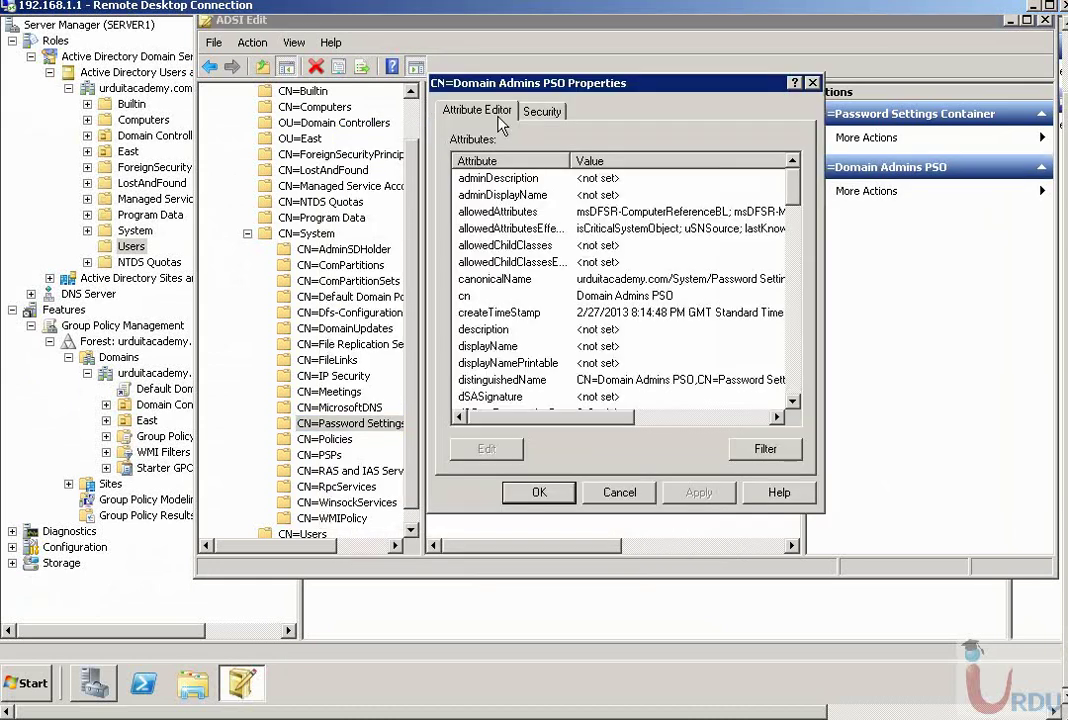
click(542, 111)
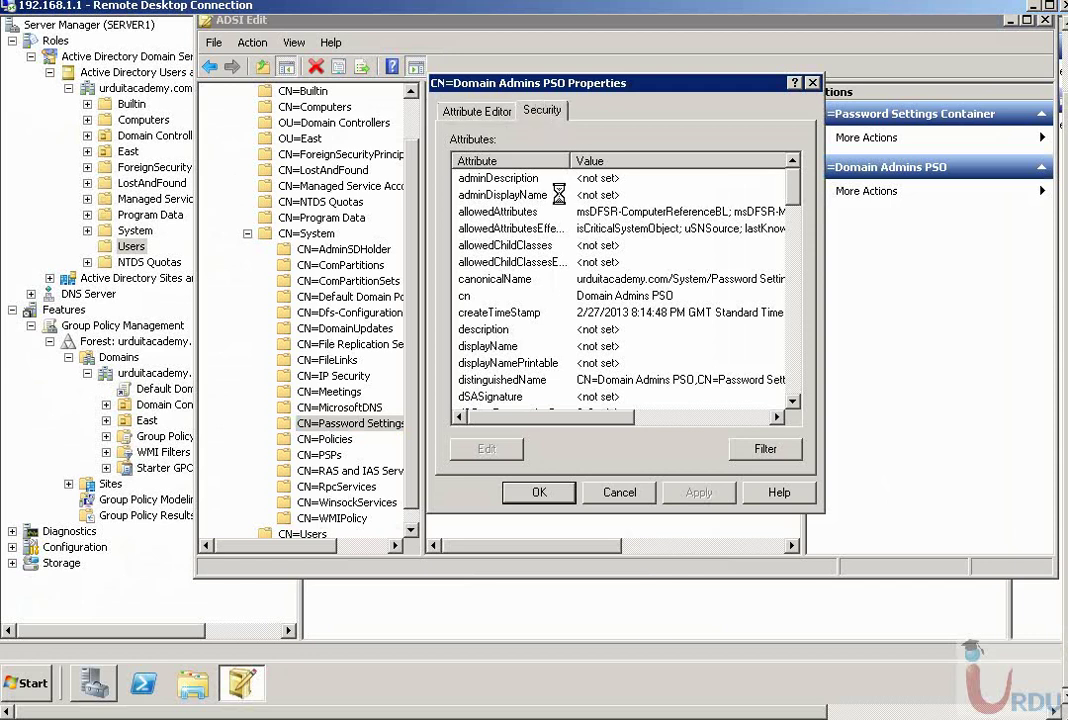
click(477, 110)
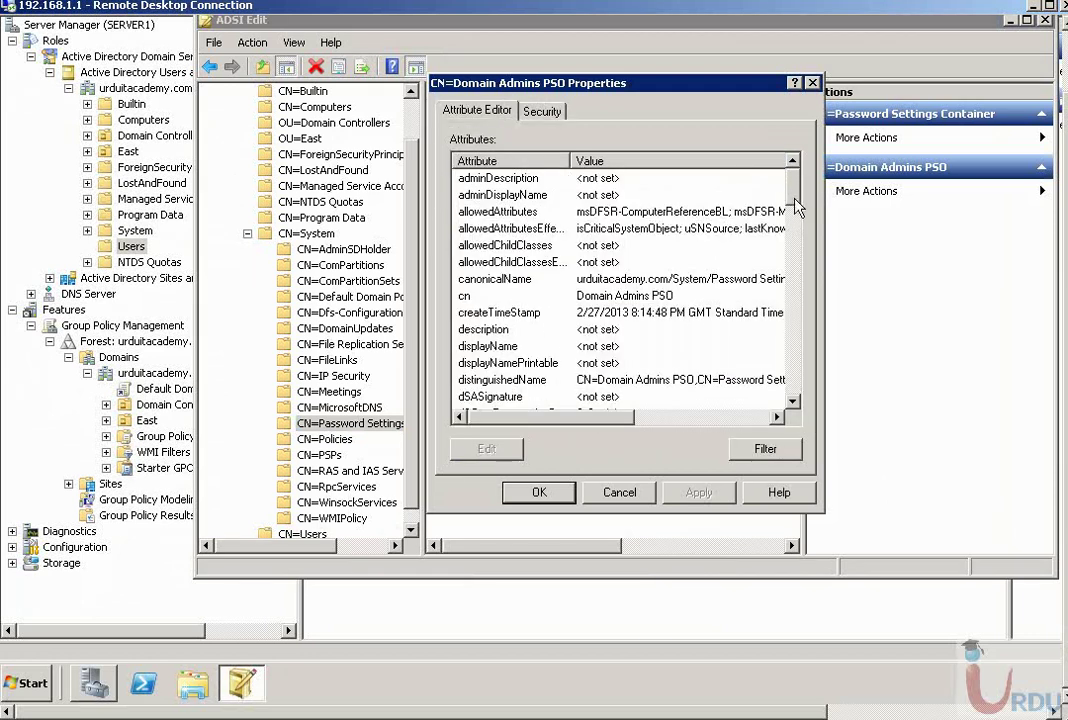
drag(791, 200, 793, 270)
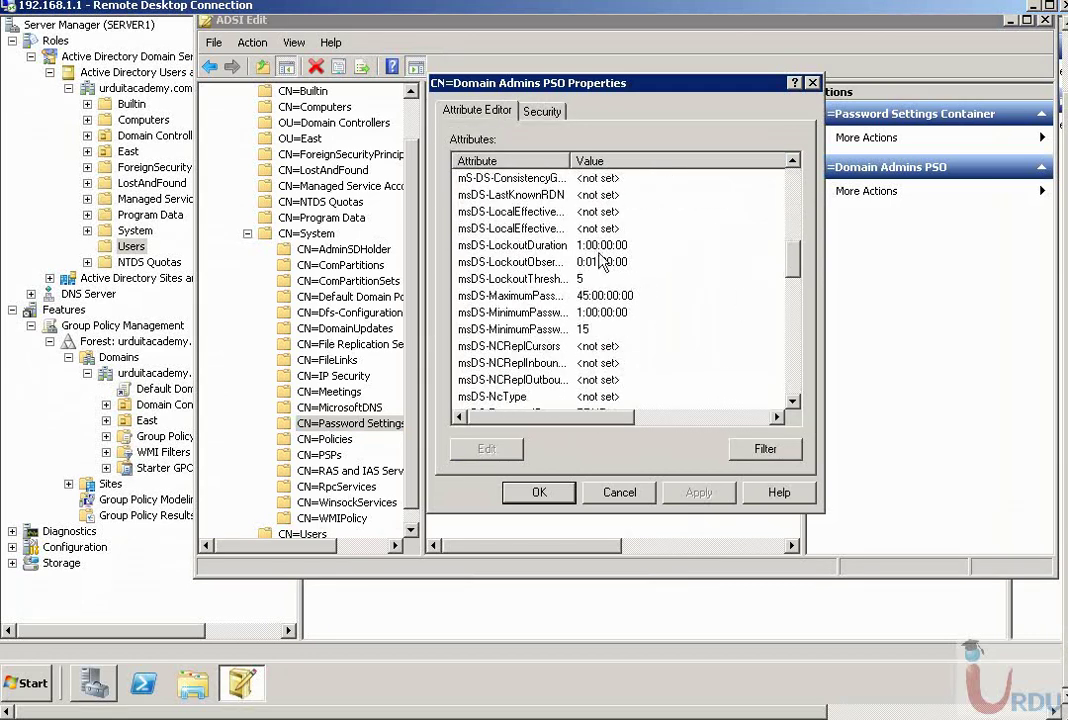
click(617, 492)
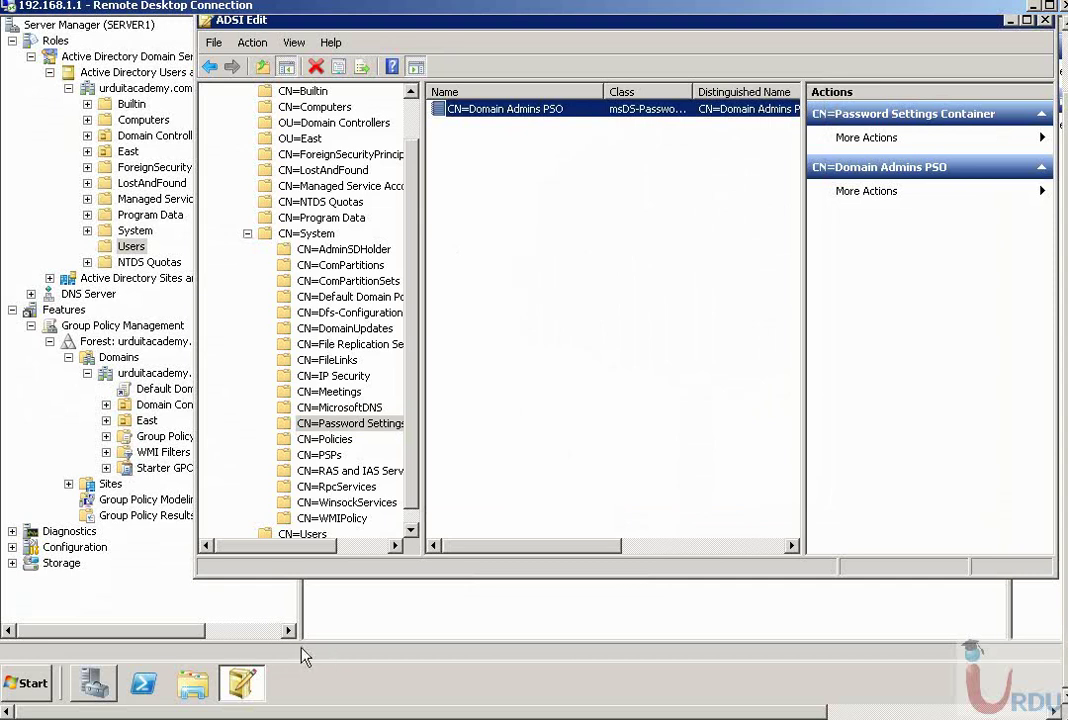
- Open the Administrator account's properties with Advanced Features enabled and view its Attribute Editor
click(94, 683)
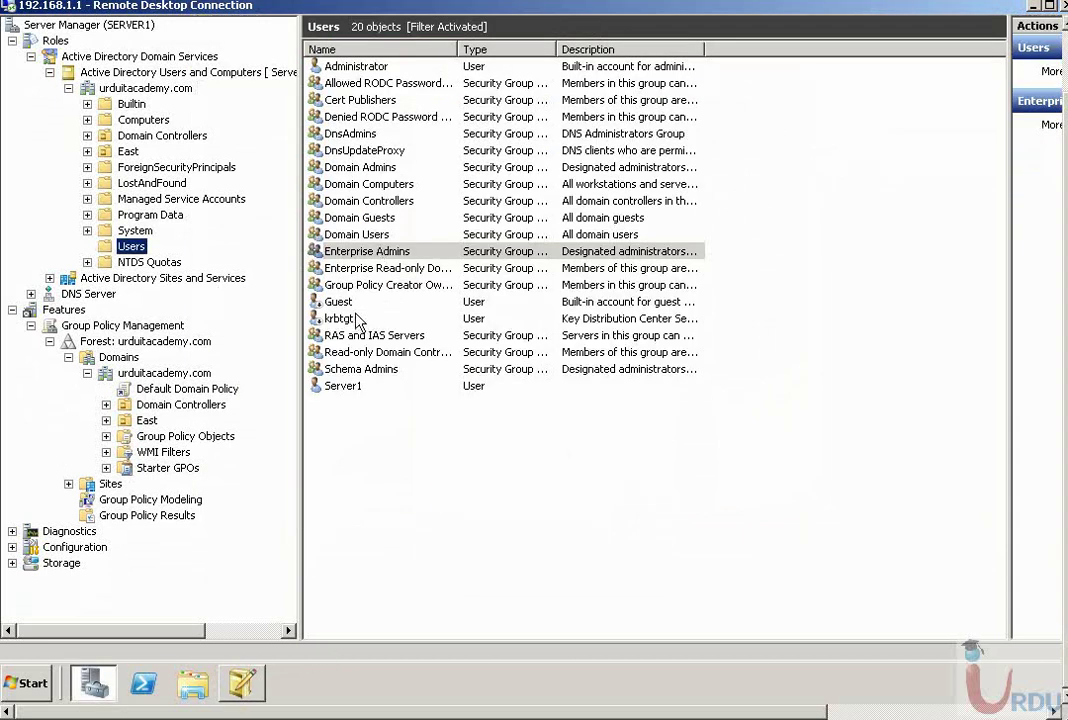
right_click(356, 66)
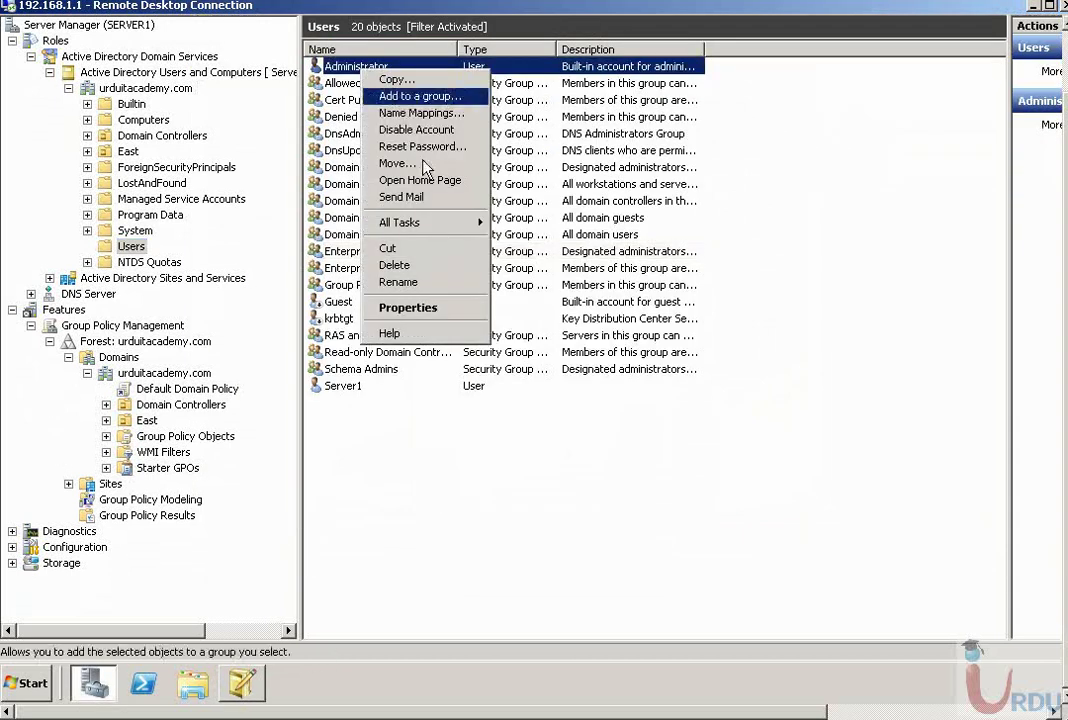
click(437, 312)
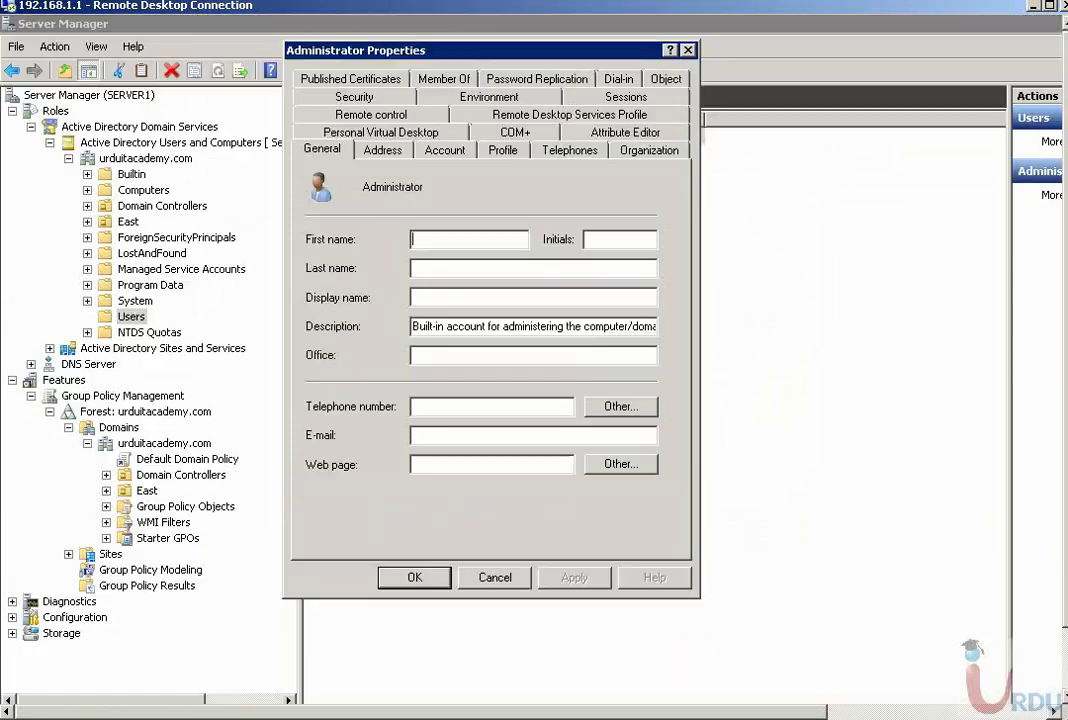
click(92, 47)
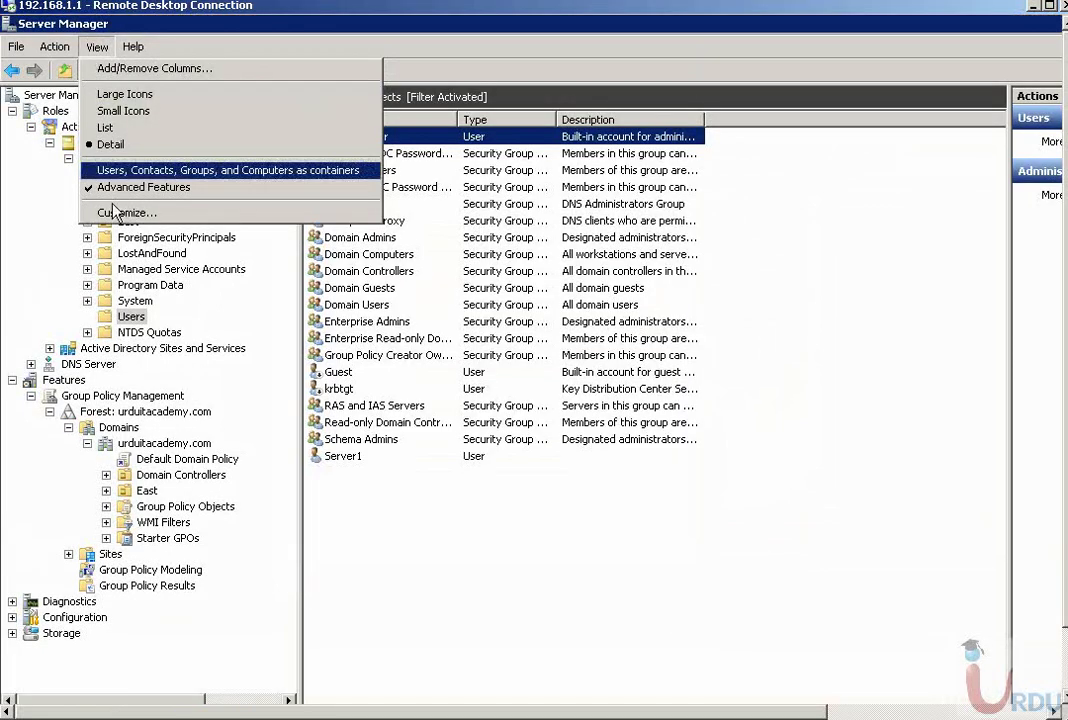
click(905, 468)
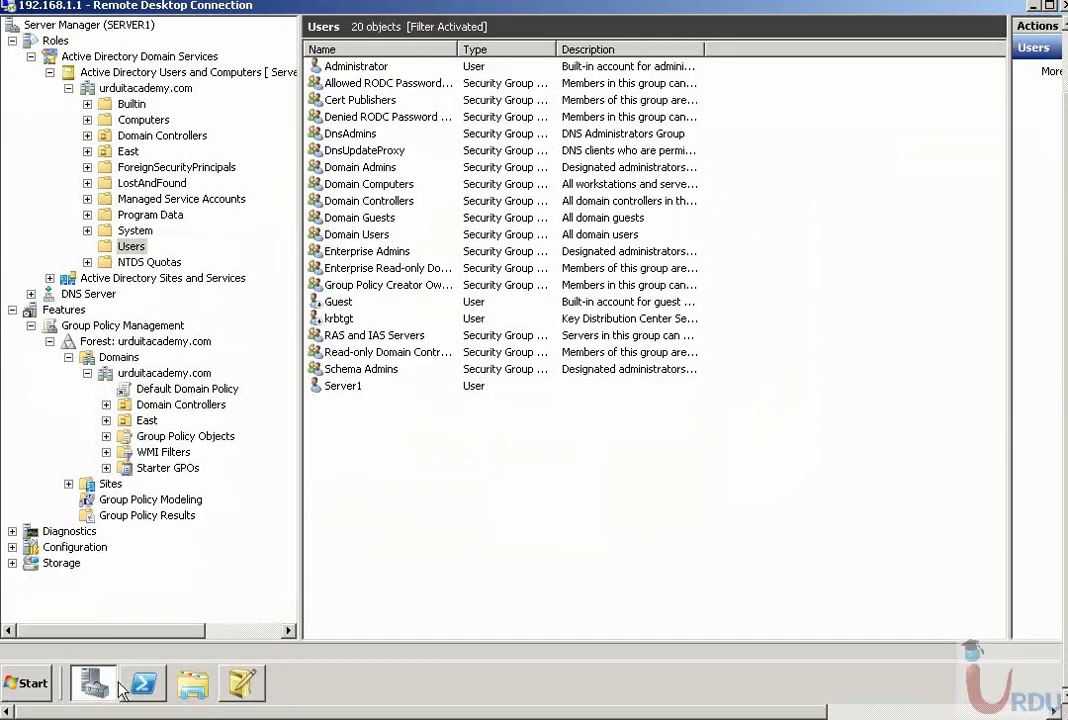
click(93, 683)
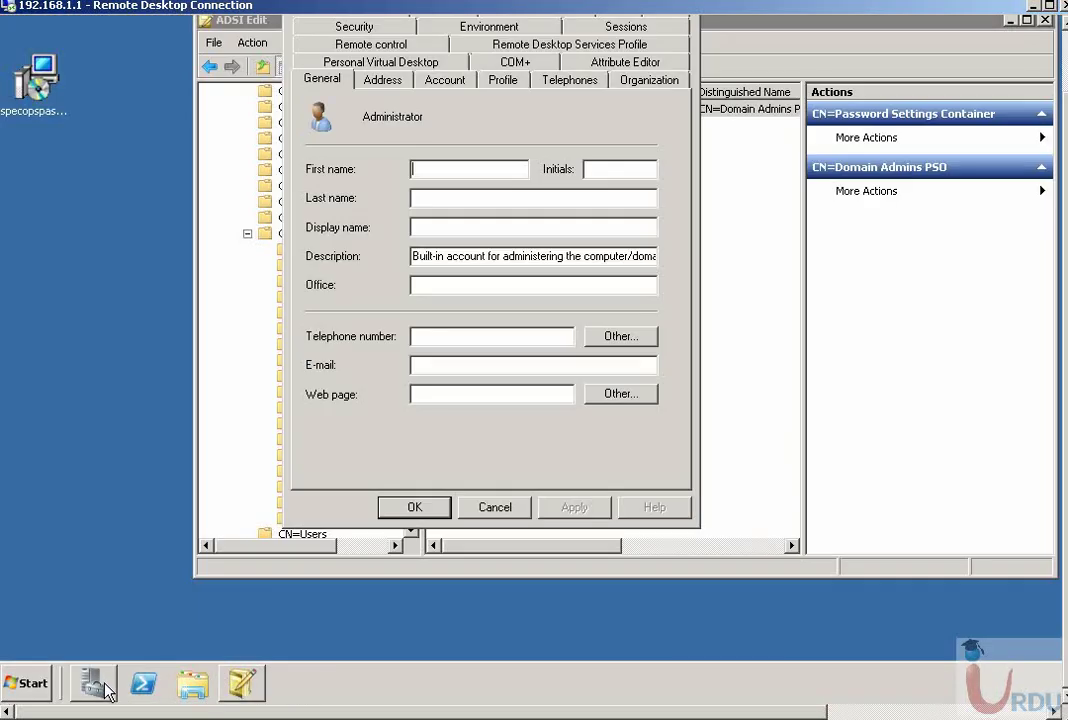
click(622, 61)
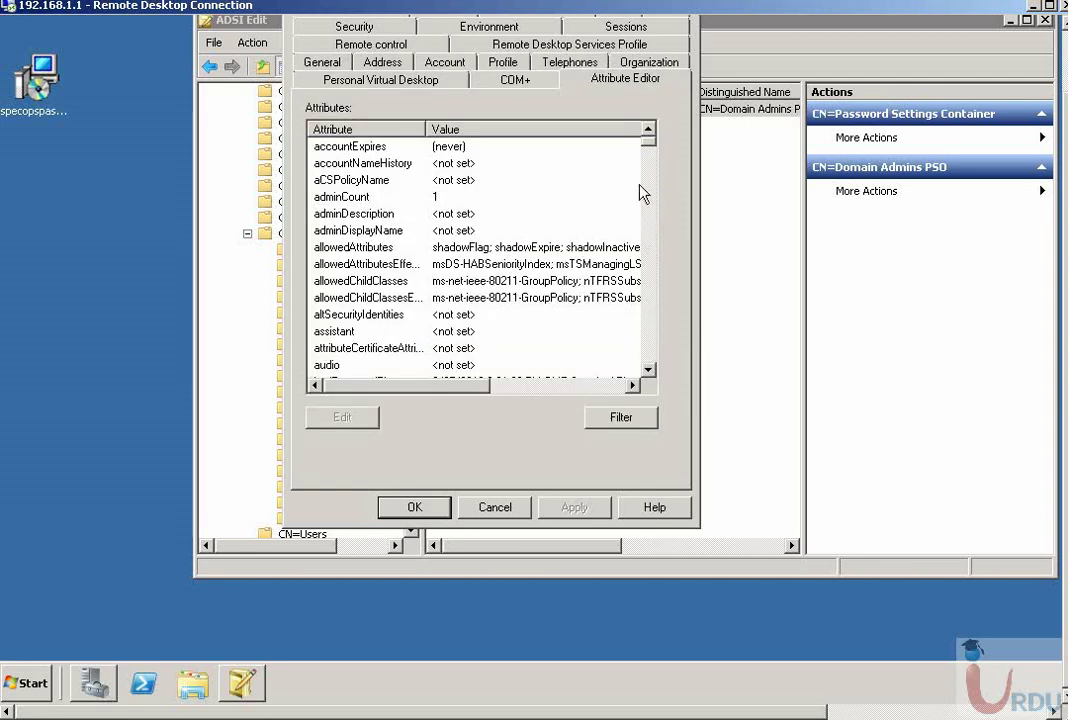
click(630, 418)
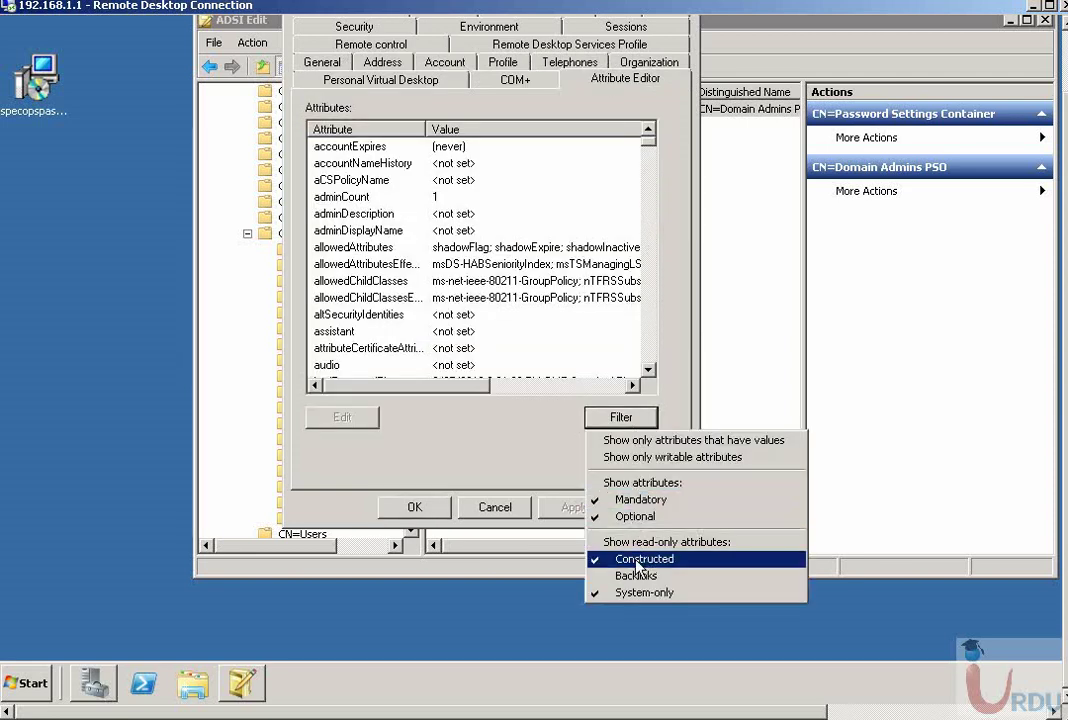
- Inspect the Administrator's msDS-ResultantPSO value, confirming it names Domain Admins PSO in DC=urduitacademy,DC=com
click(651, 148)
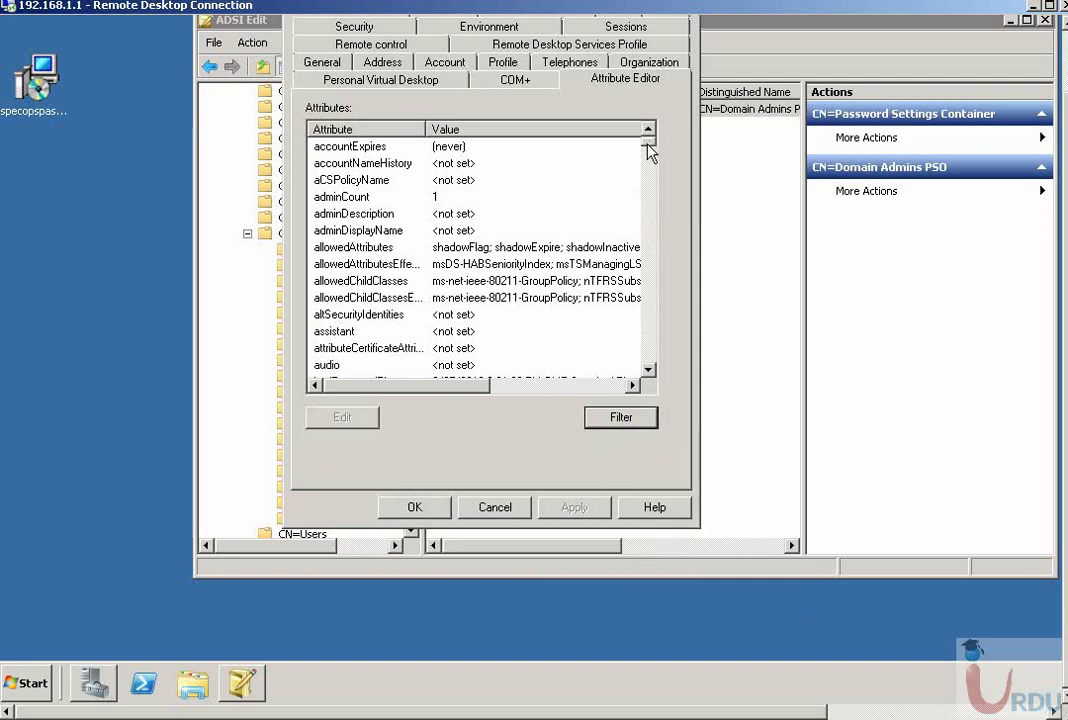
drag(651, 148, 646, 229)
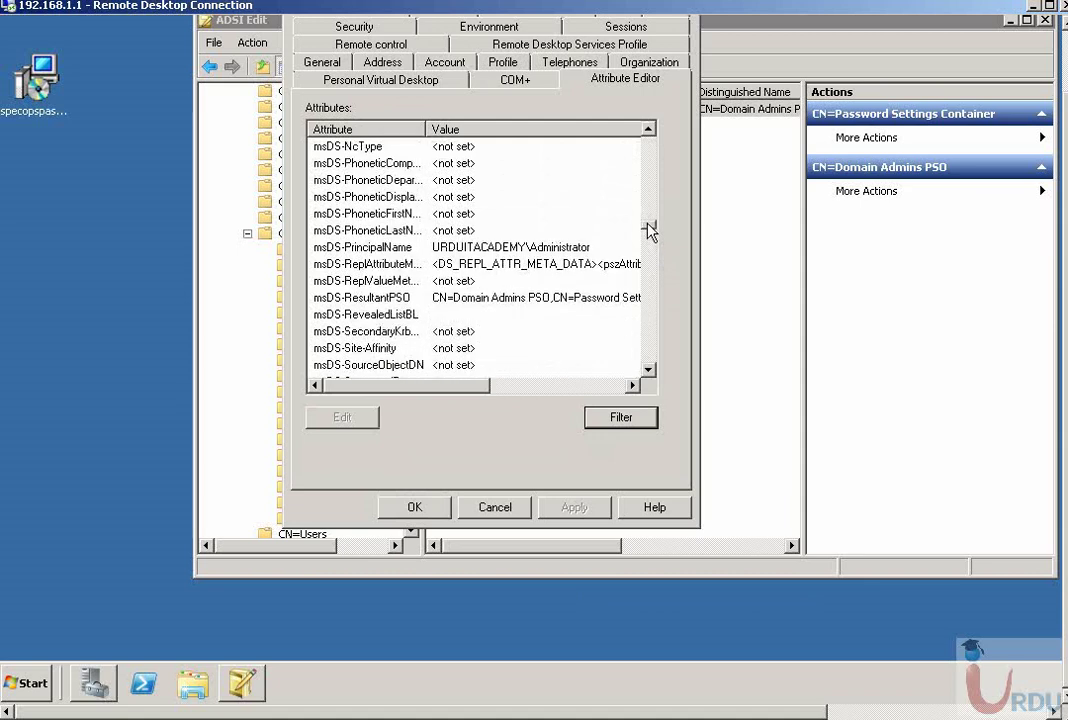
click(440, 298)
click(345, 418)
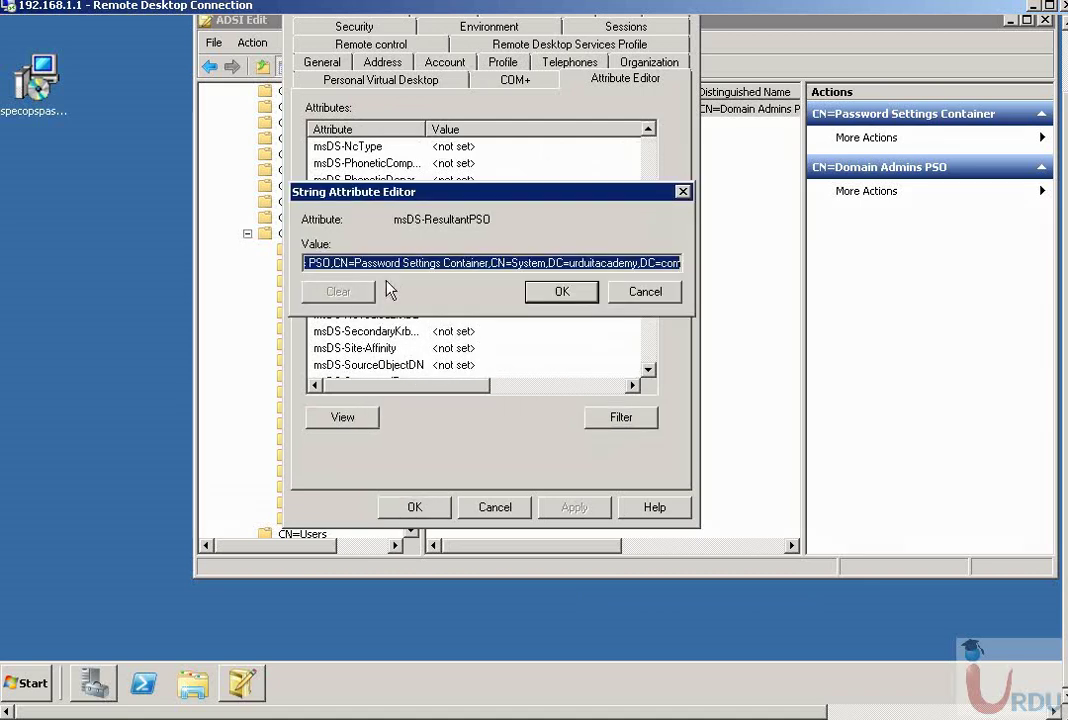
drag(355, 268, 190, 267)
click(357, 263)
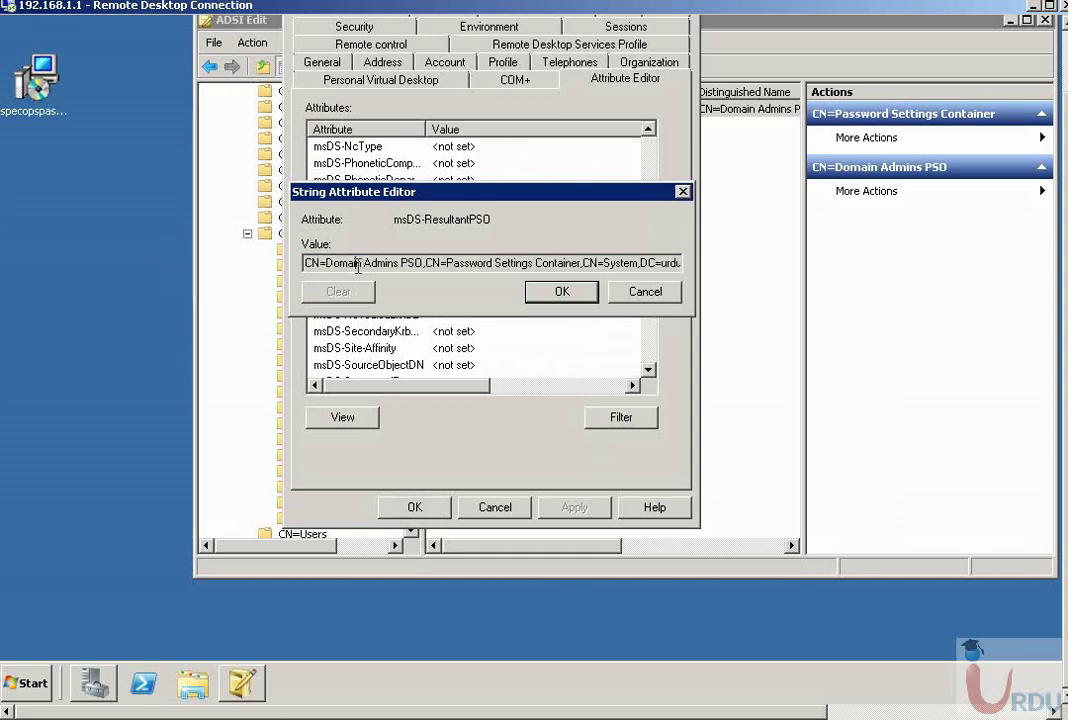
drag(328, 265, 418, 262)
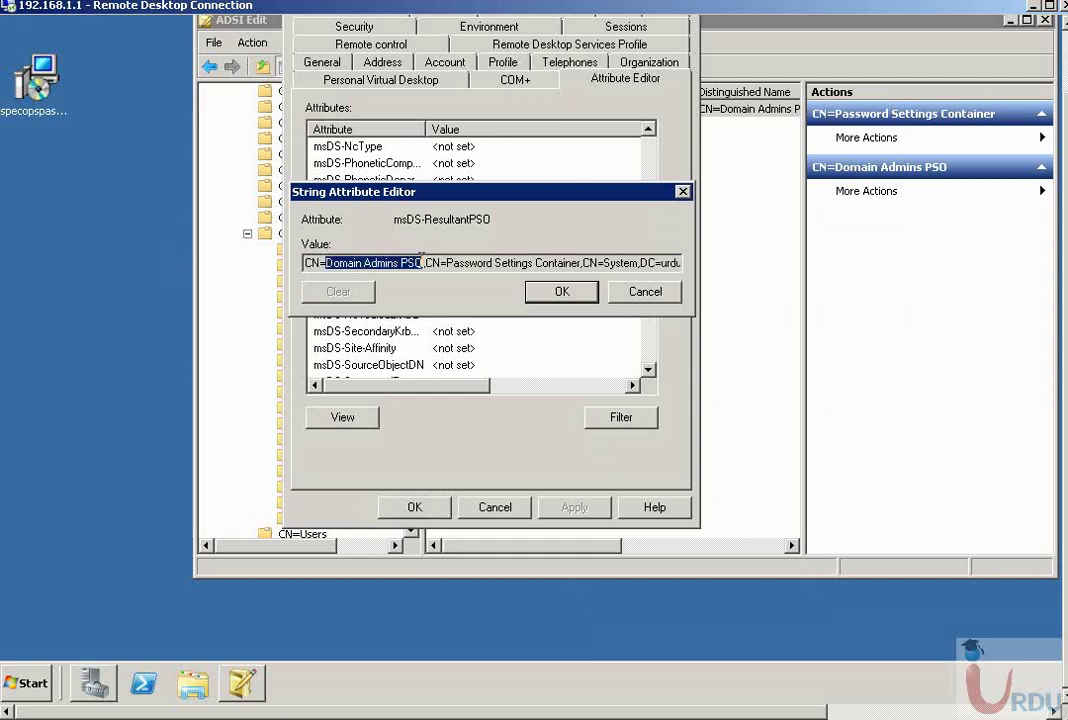
drag(490, 268, 639, 263)
drag(710, 264, 715, 262)
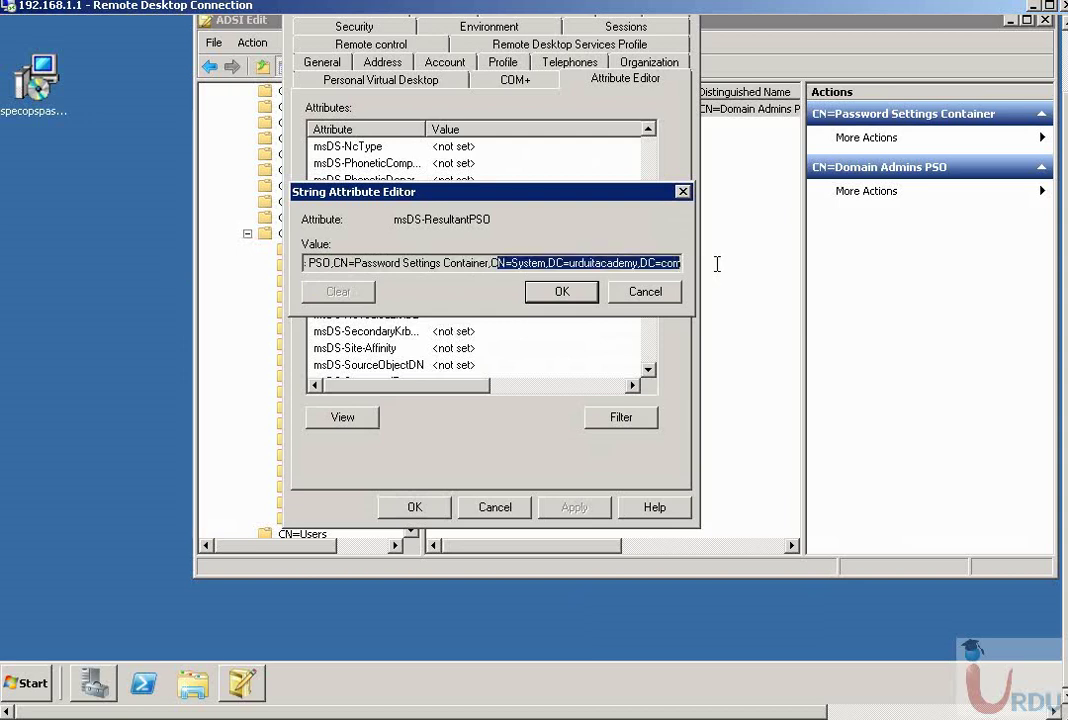
click(555, 262)
drag(549, 262, 680, 262)
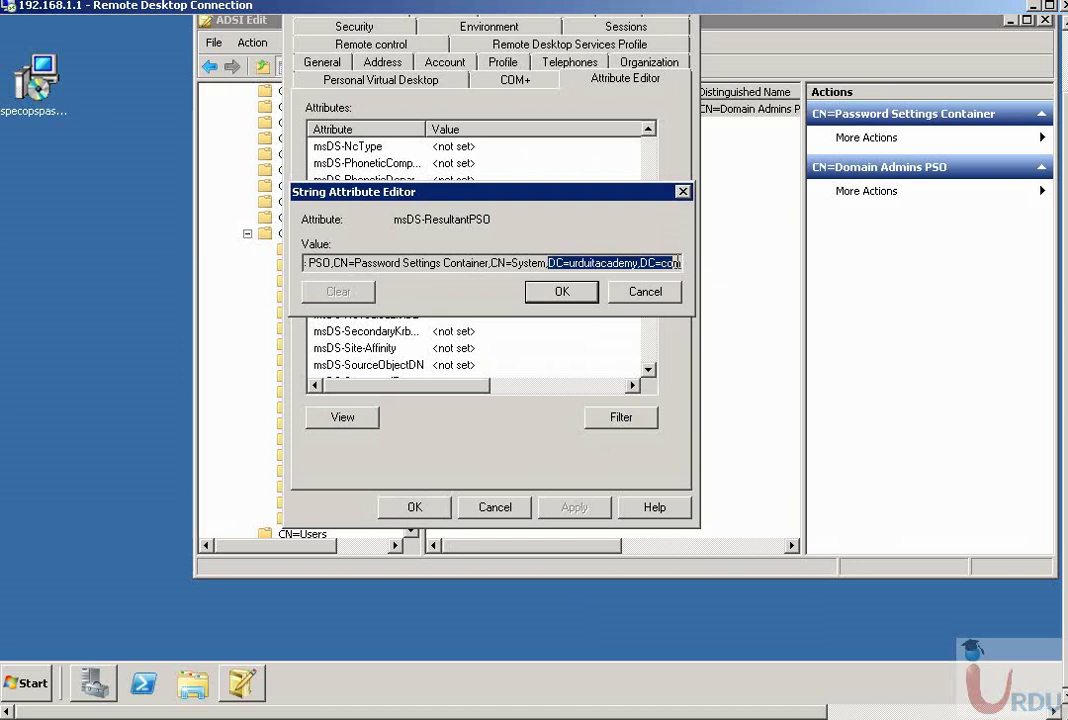
click(643, 292)
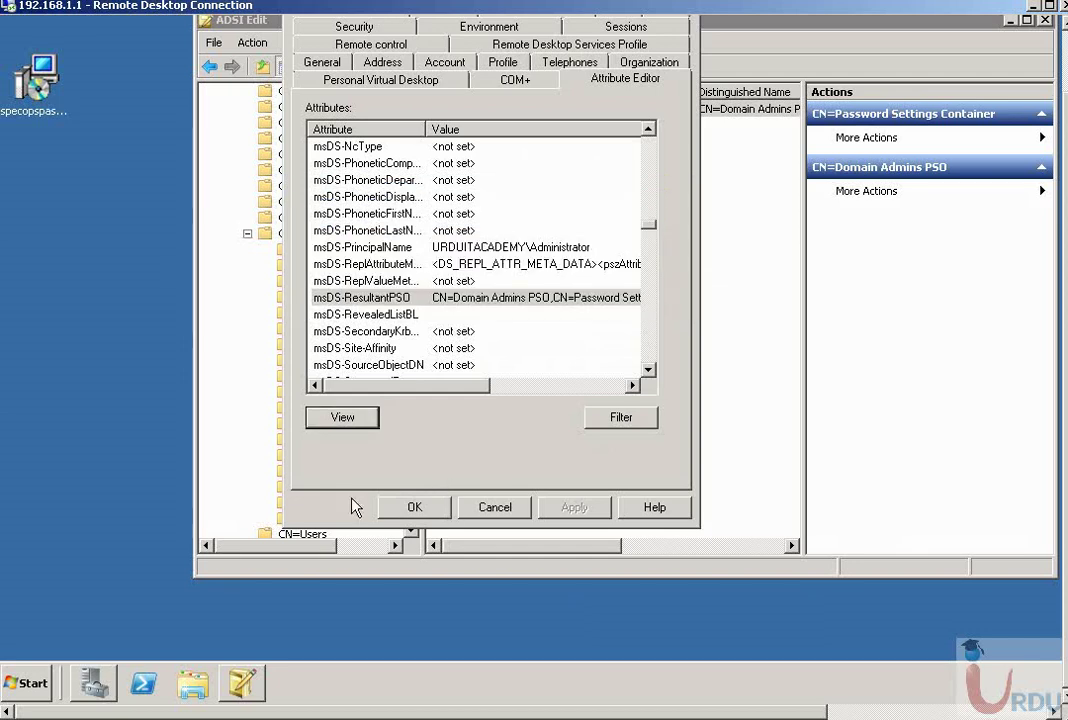
- Close the properties and delete Domain Admins PSO from the Password Settings Container
click(414, 507)
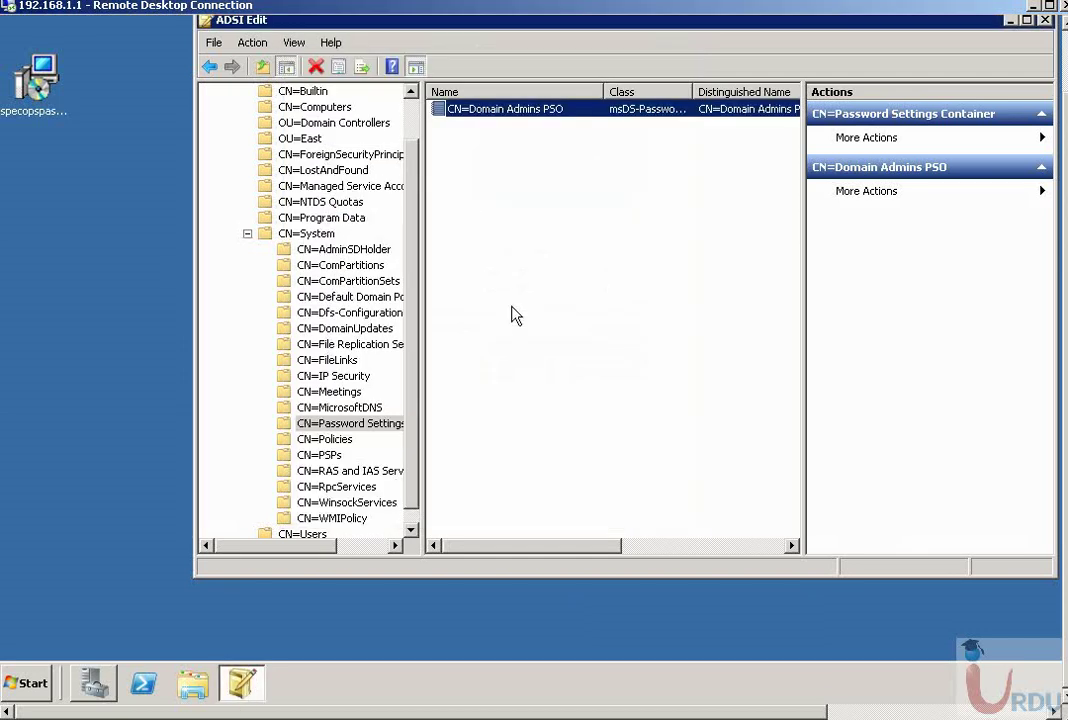
right_click(482, 106)
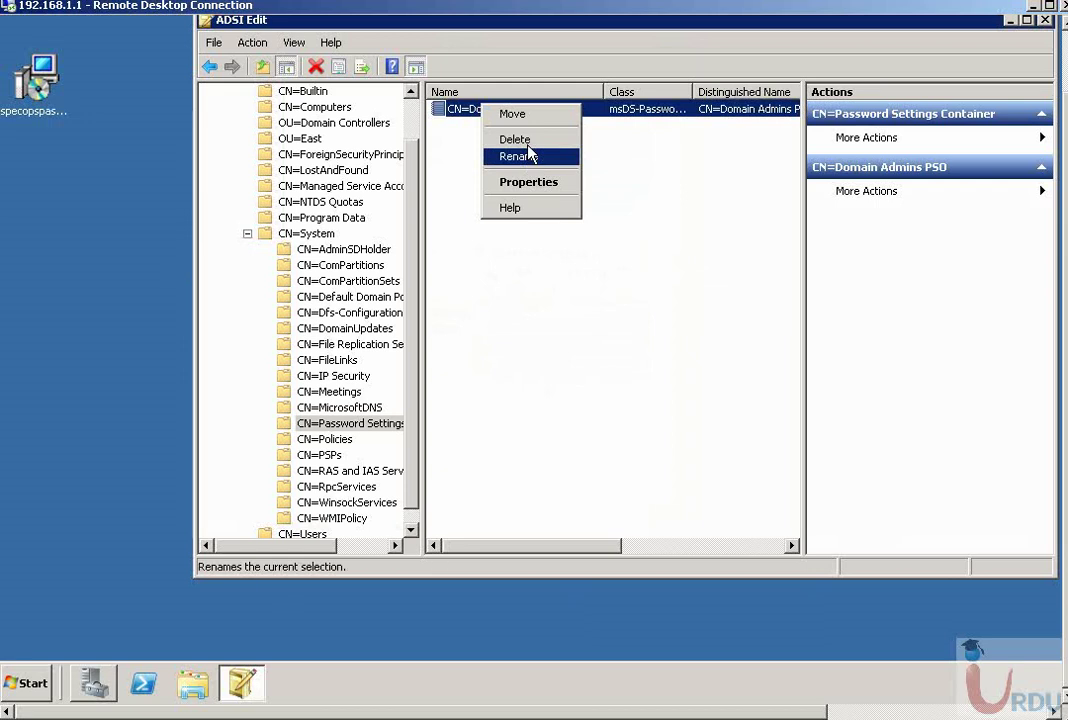
click(515, 139)
click(682, 366)
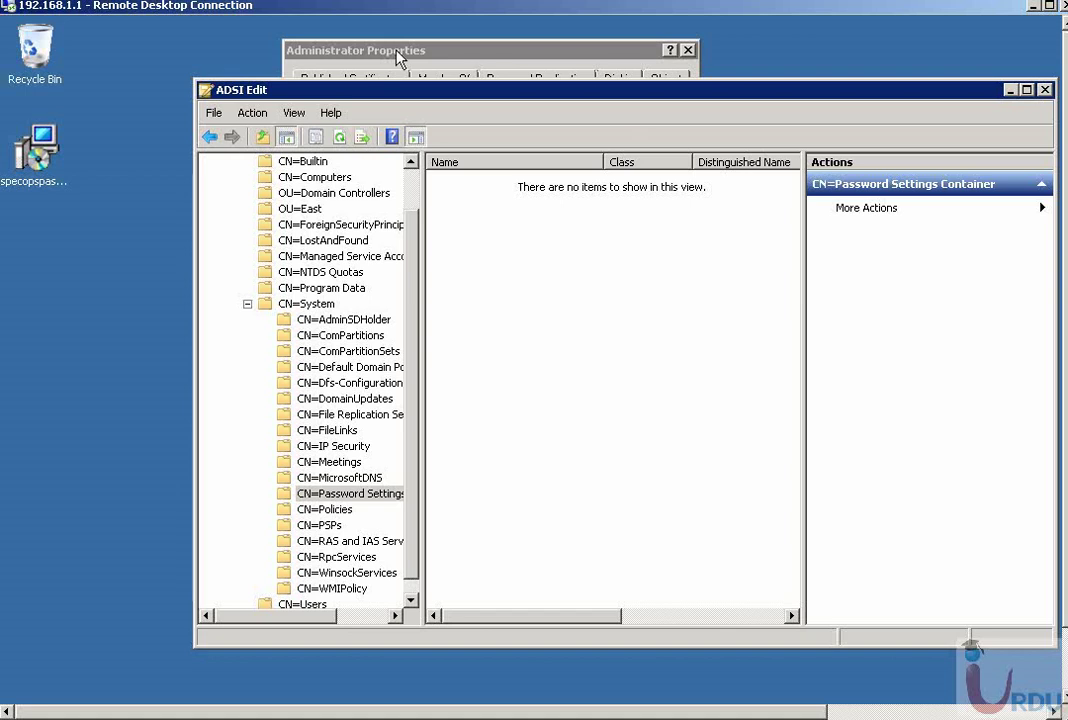
- Cancel the Administrator Properties dialog without changes and bring up the Start menu programs list
click(334, 52)
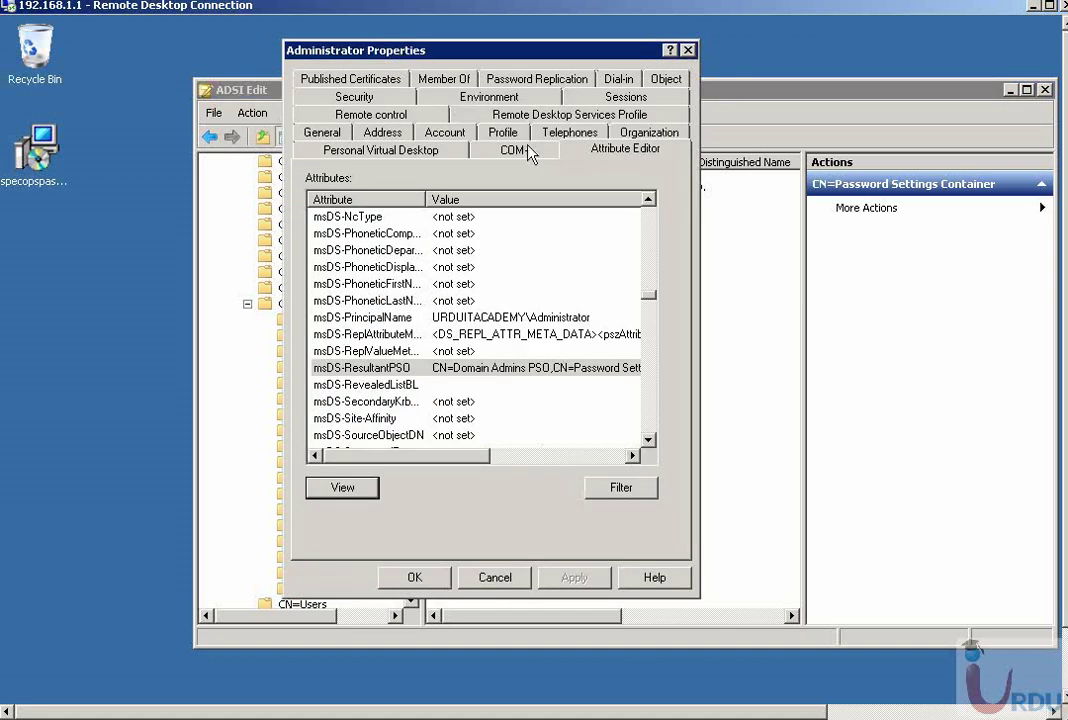
click(484, 582)
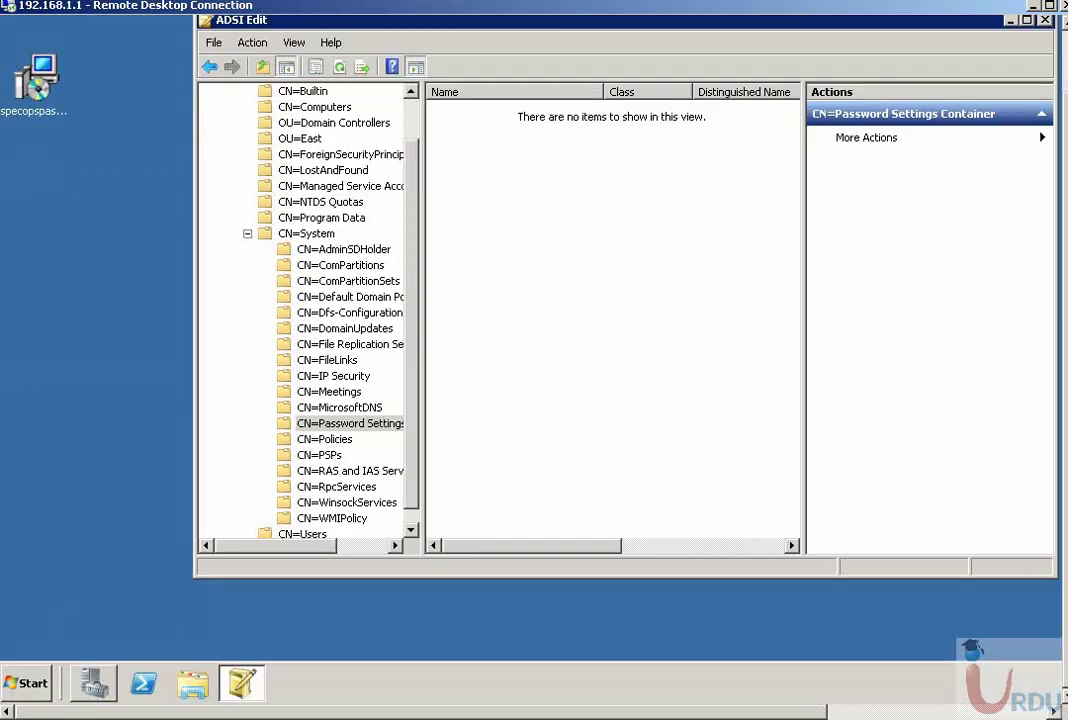
click(45, 688)
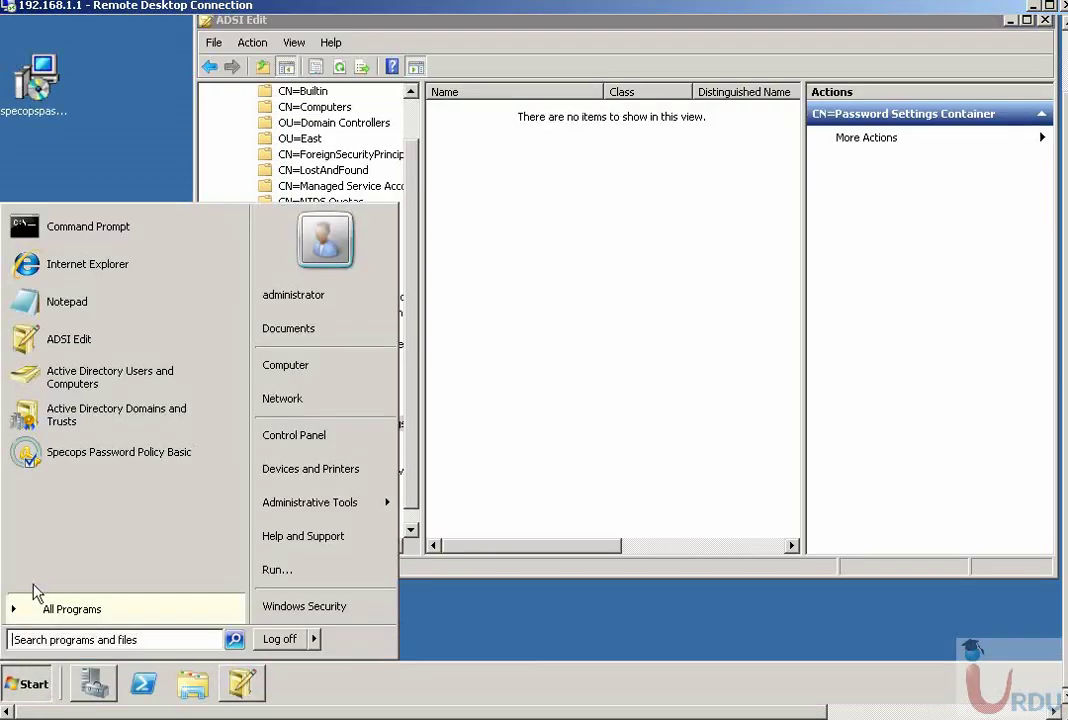
- Launch Specops Password Policy Basic, minimize ADSI Edit, and select the urduitacademy.com domain
click(73, 458)
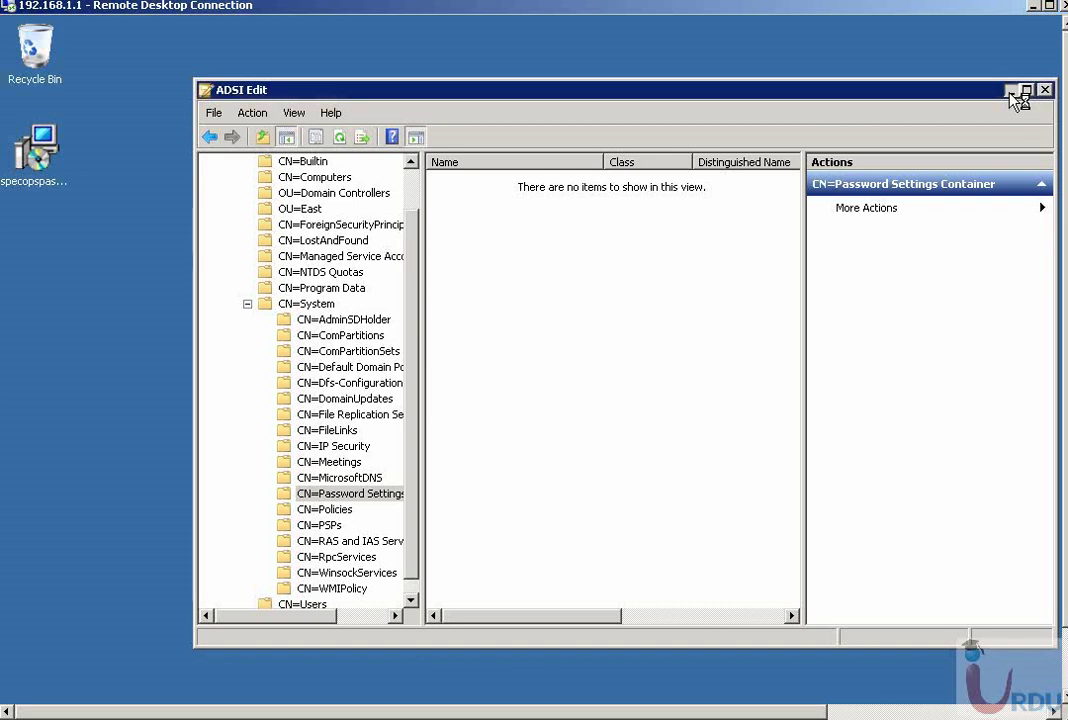
click(1011, 91)
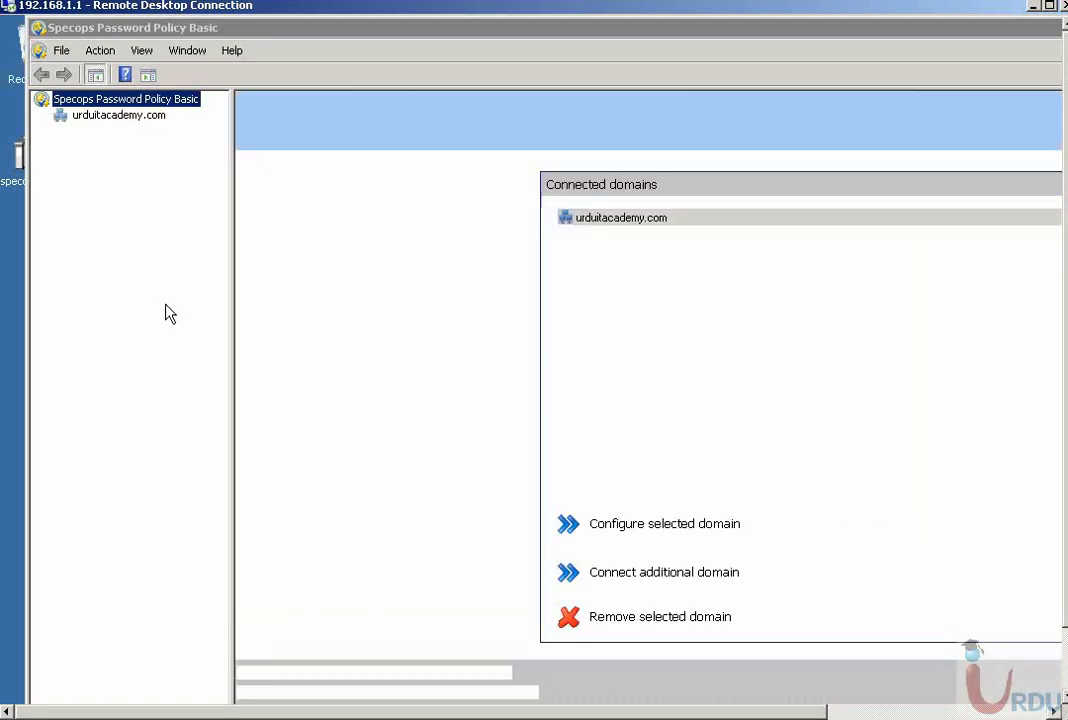
click(119, 118)
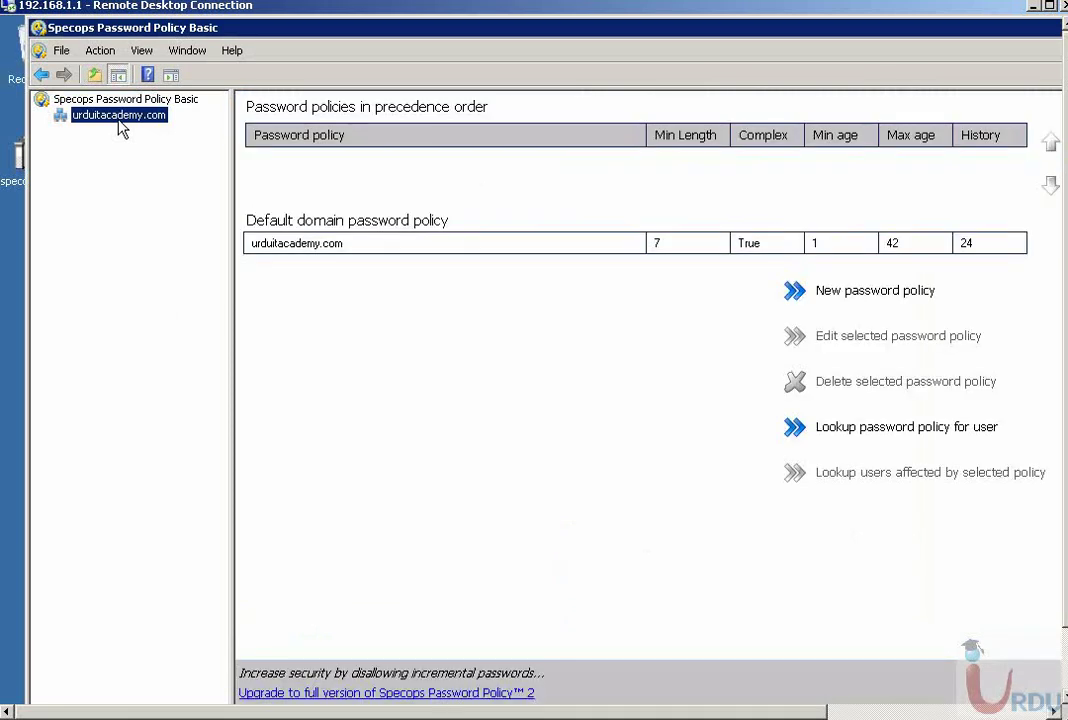
- Create a new password policy named 'My test policy' with minimum length 12 and complexity required
click(856, 294)
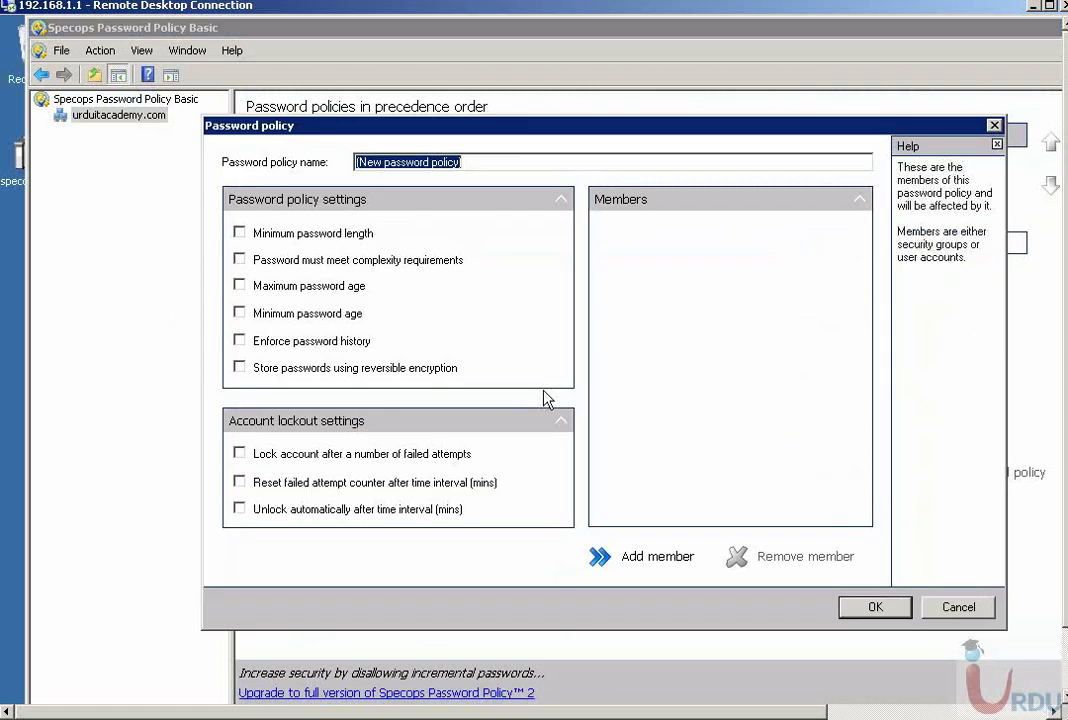
click(239, 232)
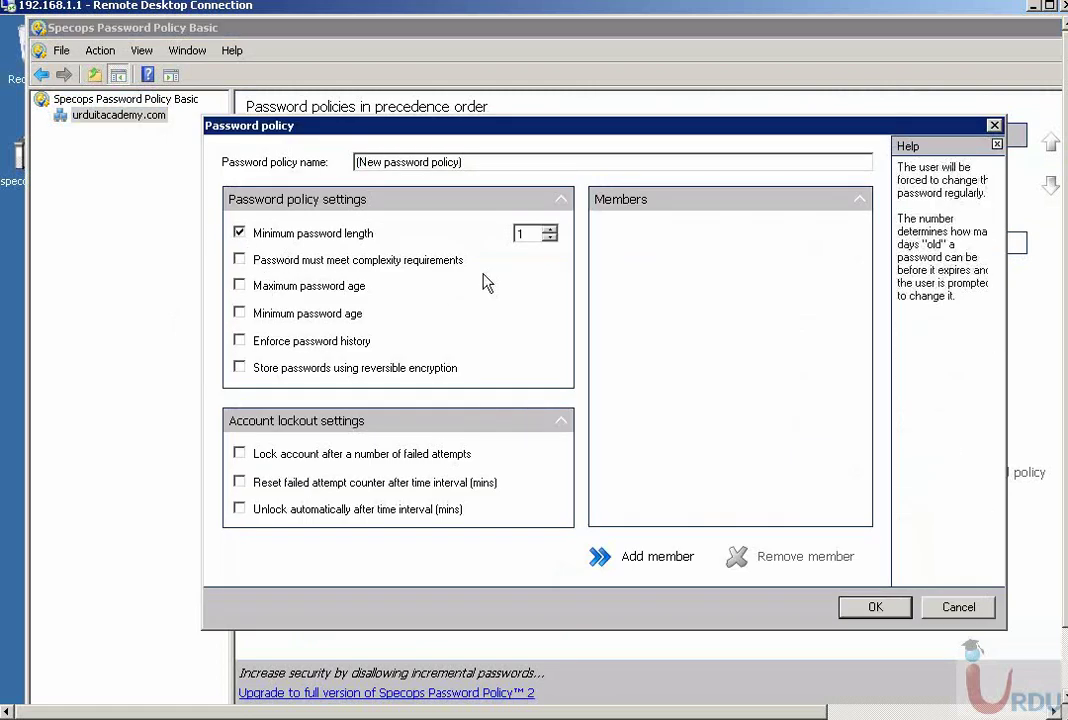
click(550, 230)
click(550, 230)
click(550, 230)
click(550, 230)
click(550, 230)
click(550, 230)
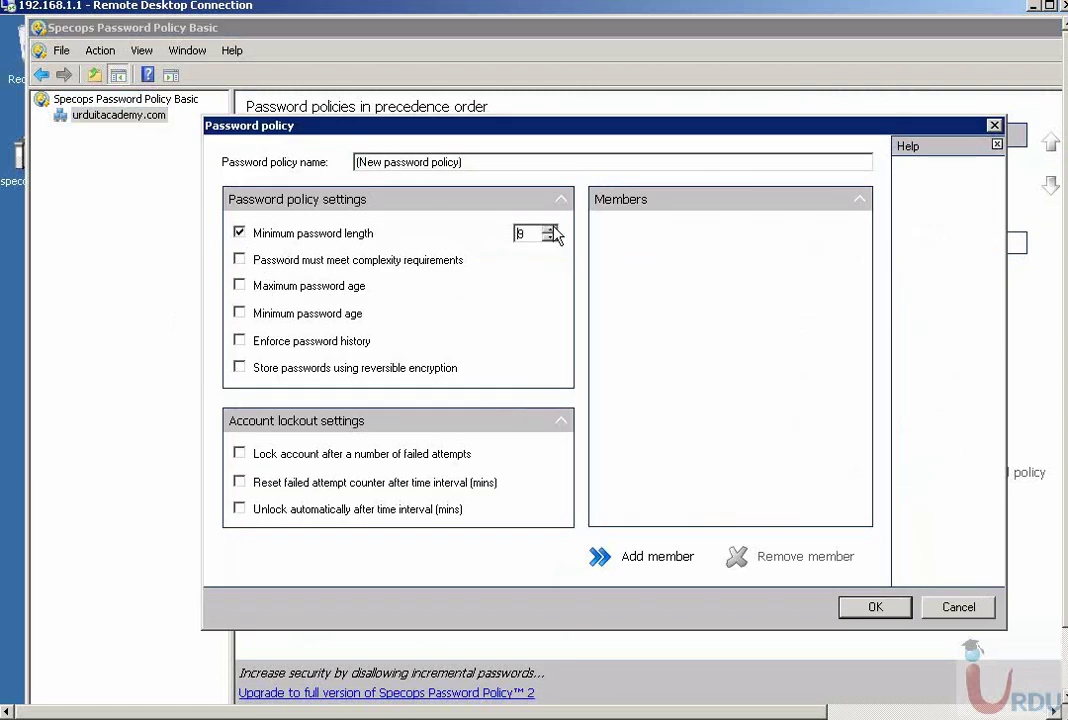
click(550, 230)
click(550, 230)
click(550, 230)
click(550, 230)
drag(484, 162, 272, 165)
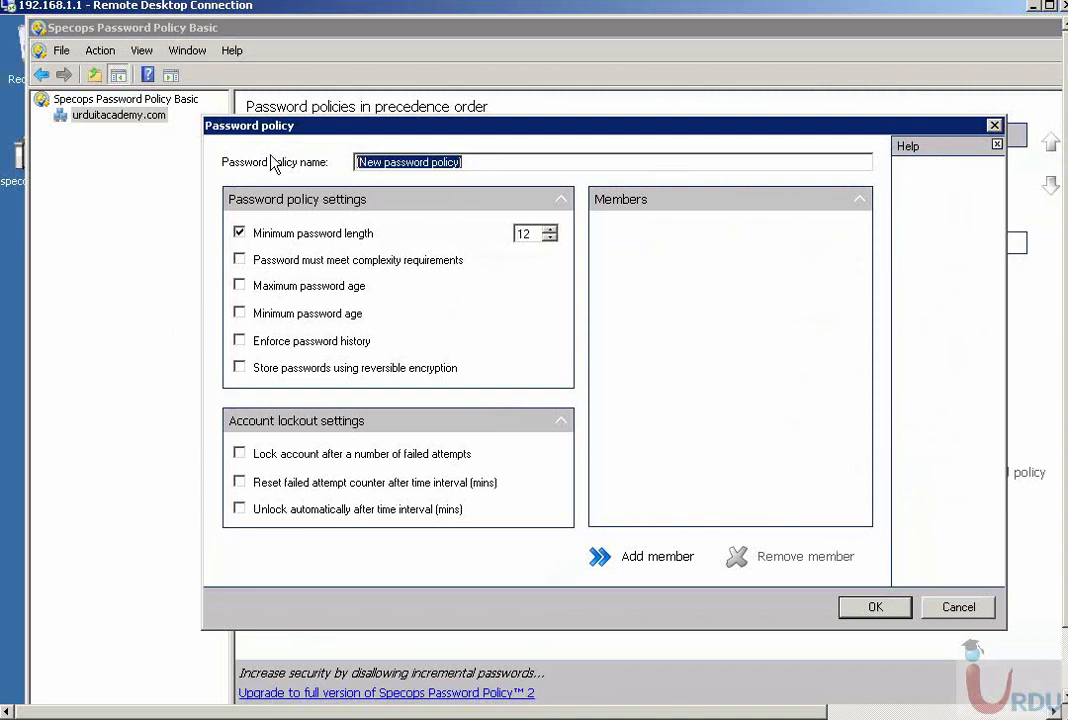
text(My test policy)
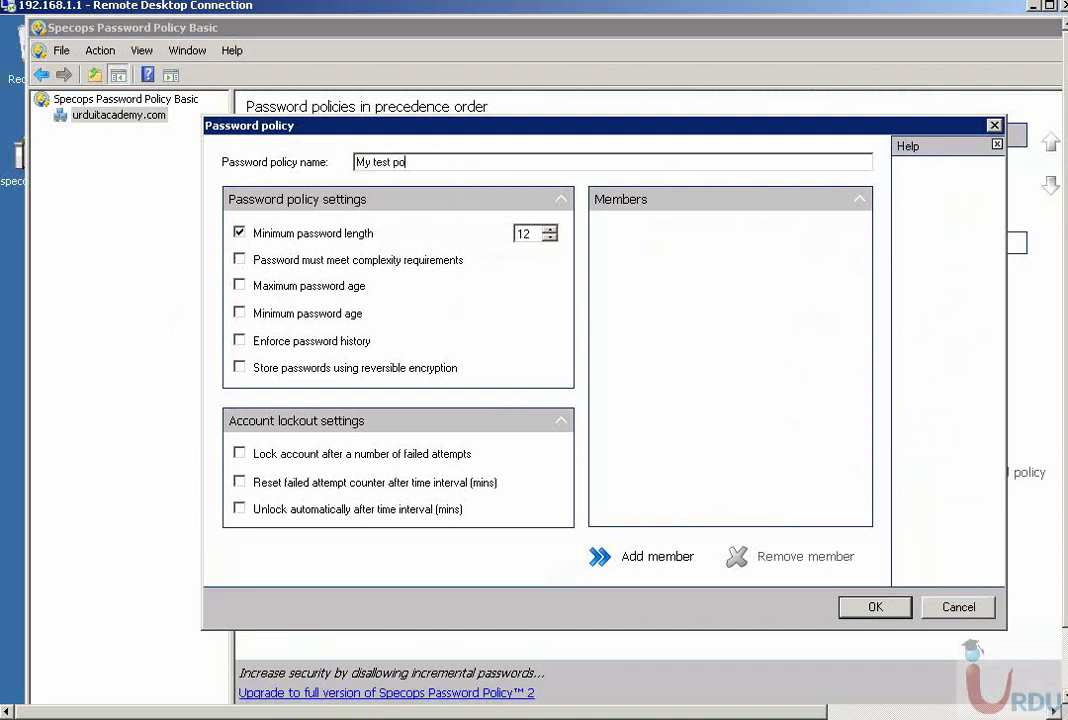
click(255, 261)
- Set maximum password age to 90, minimum age to 1, and lockout after 3 failed attempts
click(241, 286)
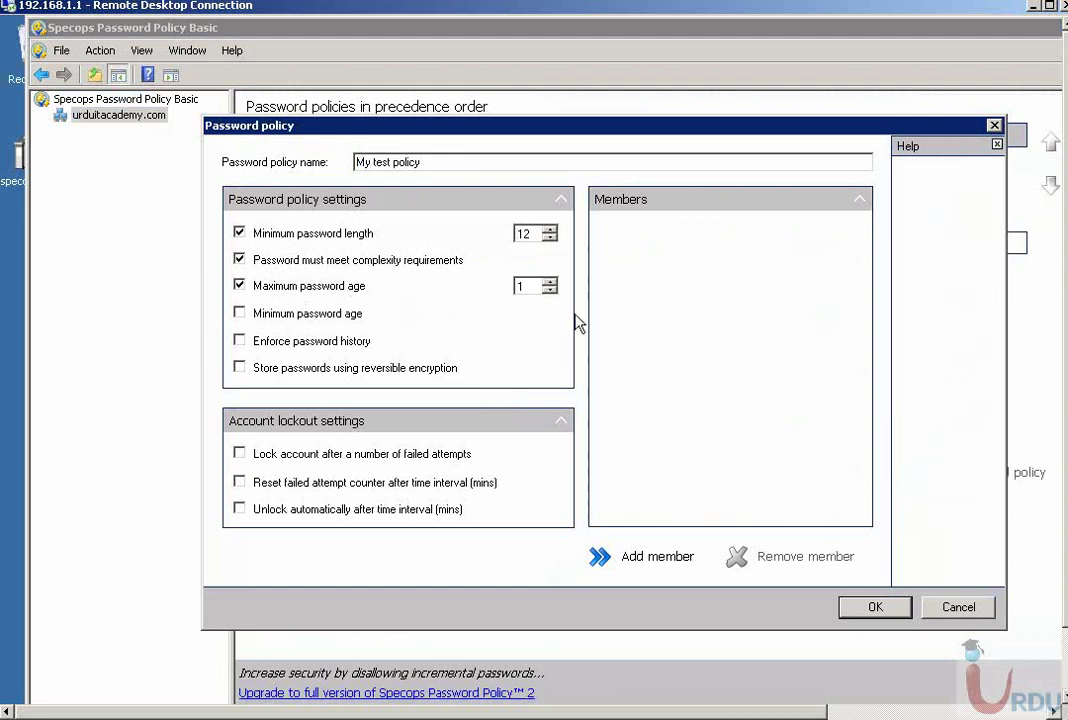
click(549, 283)
click(549, 283)
click(549, 283)
click(549, 283)
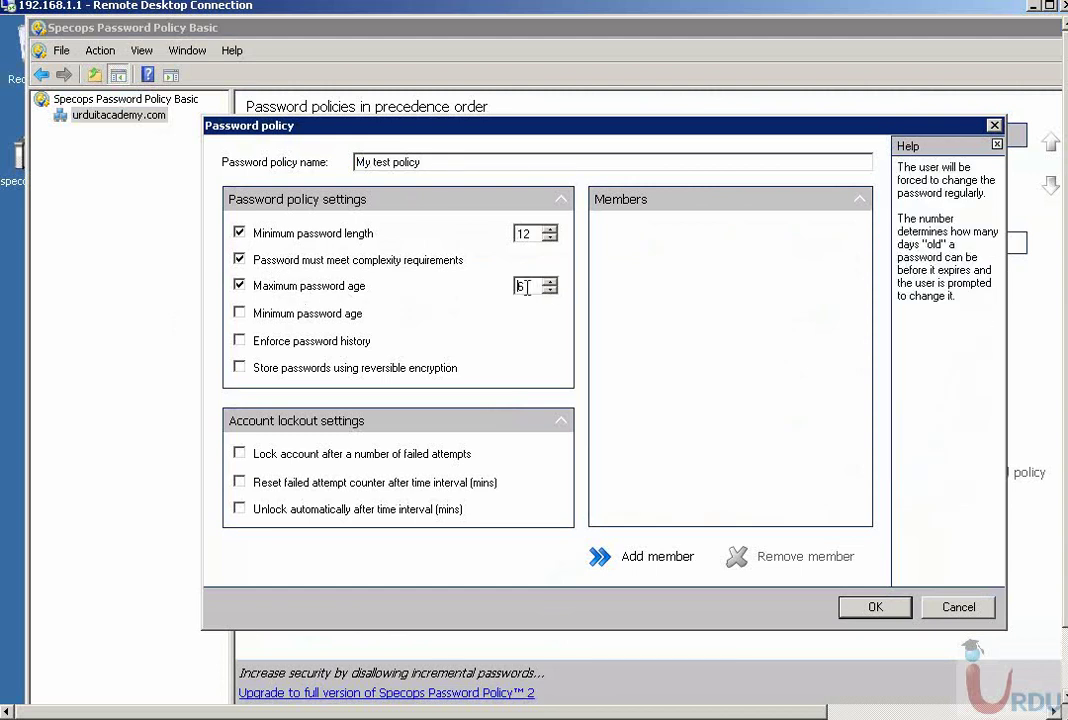
text(0)
click(330, 318)
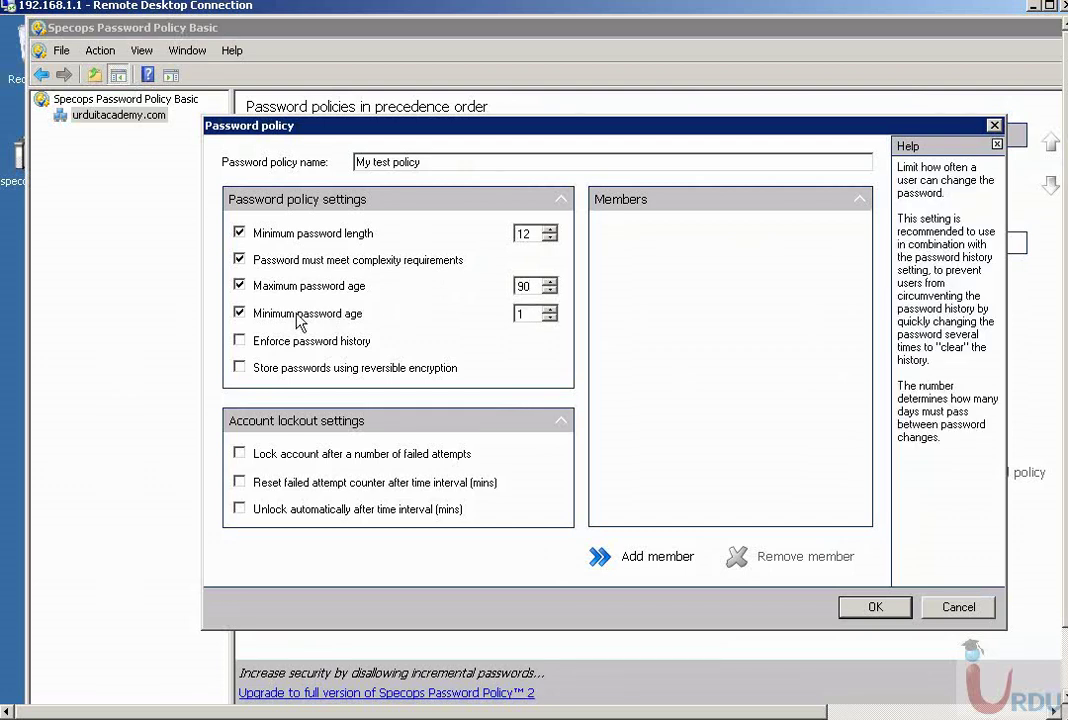
mouse_move(296, 343)
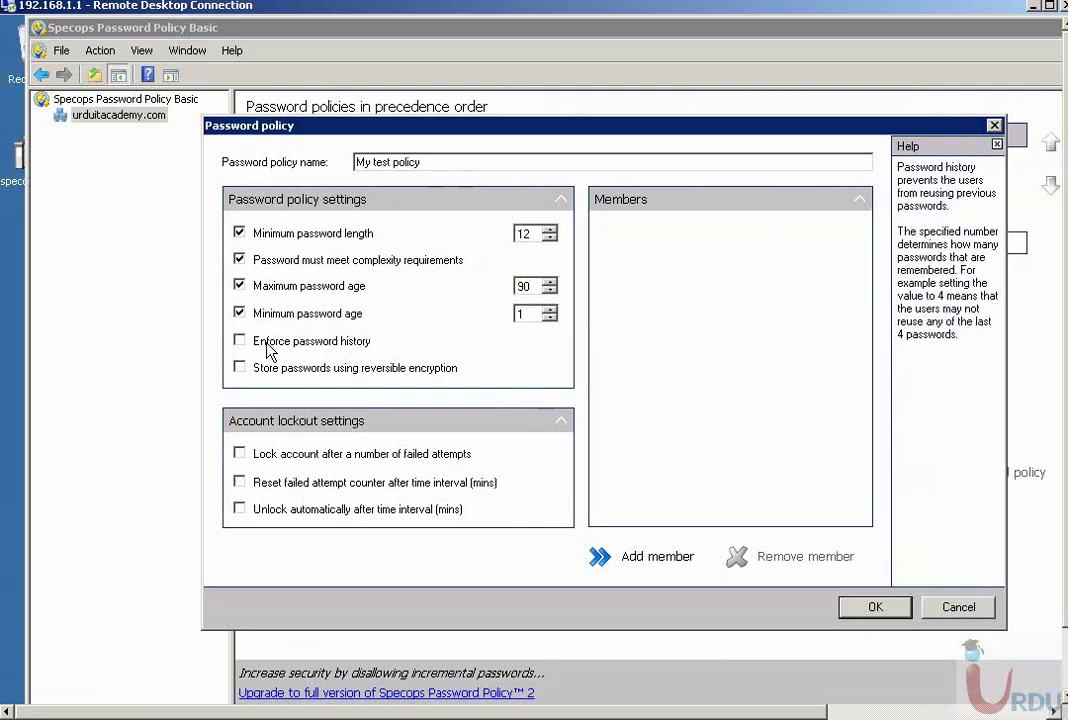
click(240, 455)
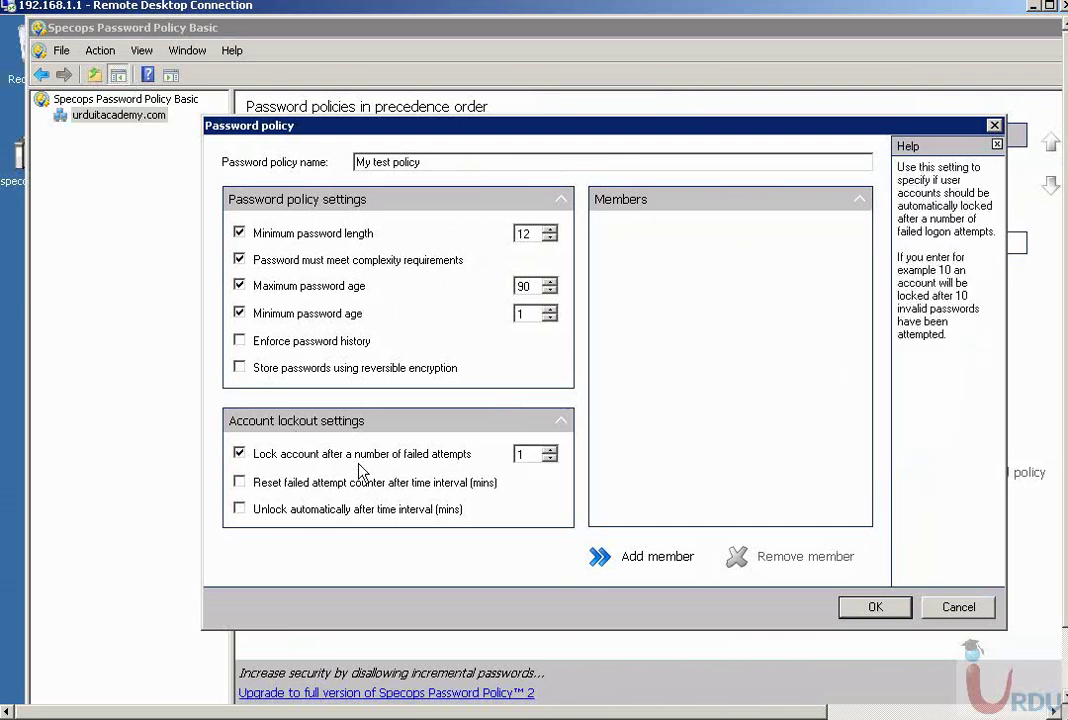
click(550, 450)
click(550, 450)
mouse_move(295, 512)
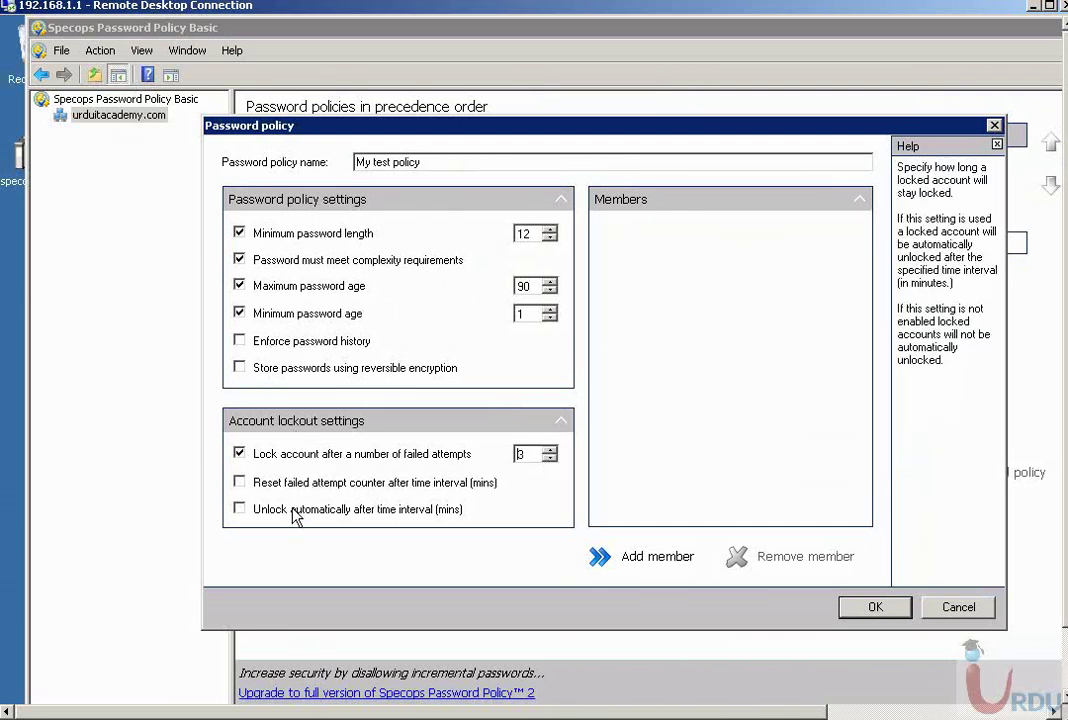
- Try adding the administrator account as a member, correcting the name after repeated not-found messages
click(655, 563)
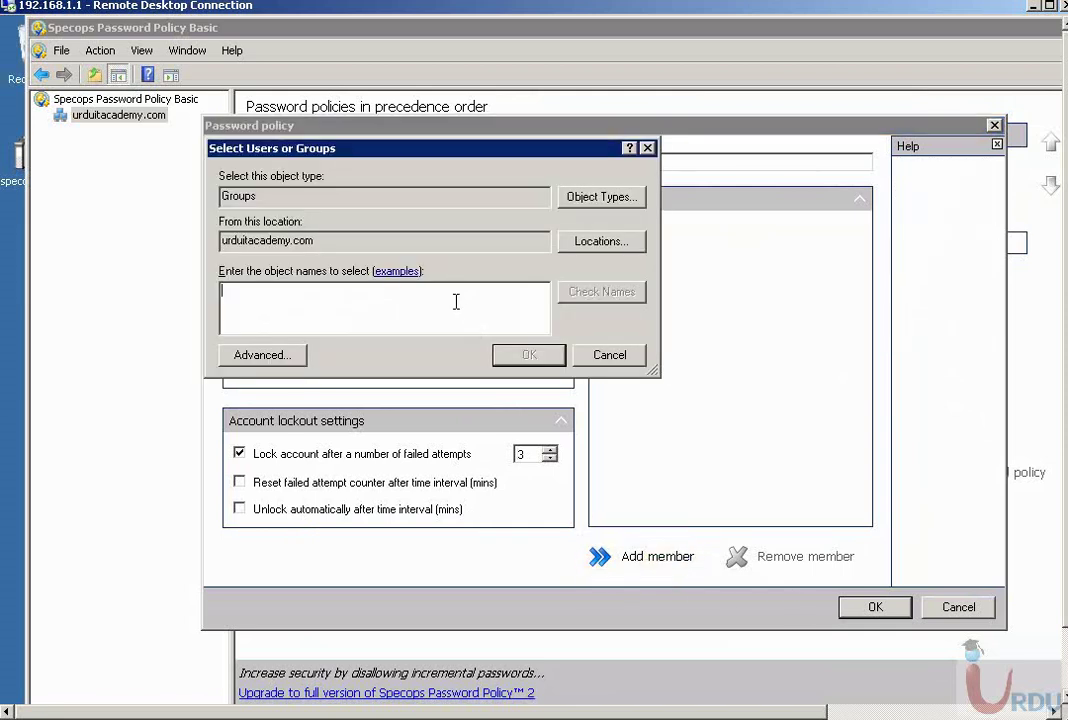
text(adminis)
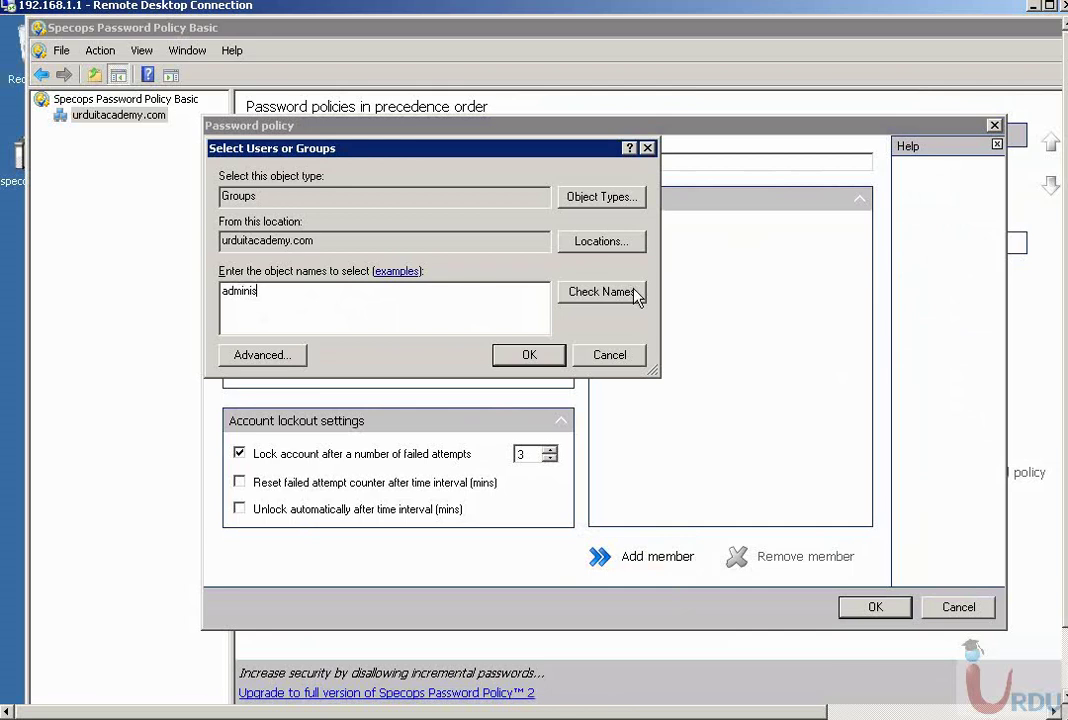
click(635, 290)
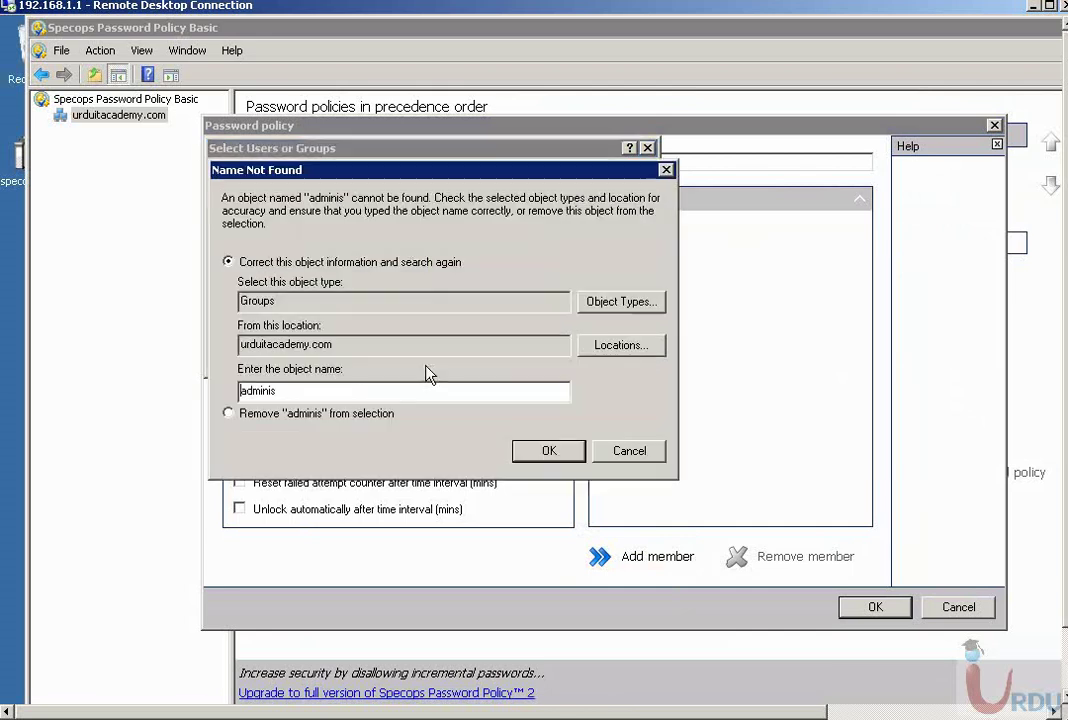
click(601, 451)
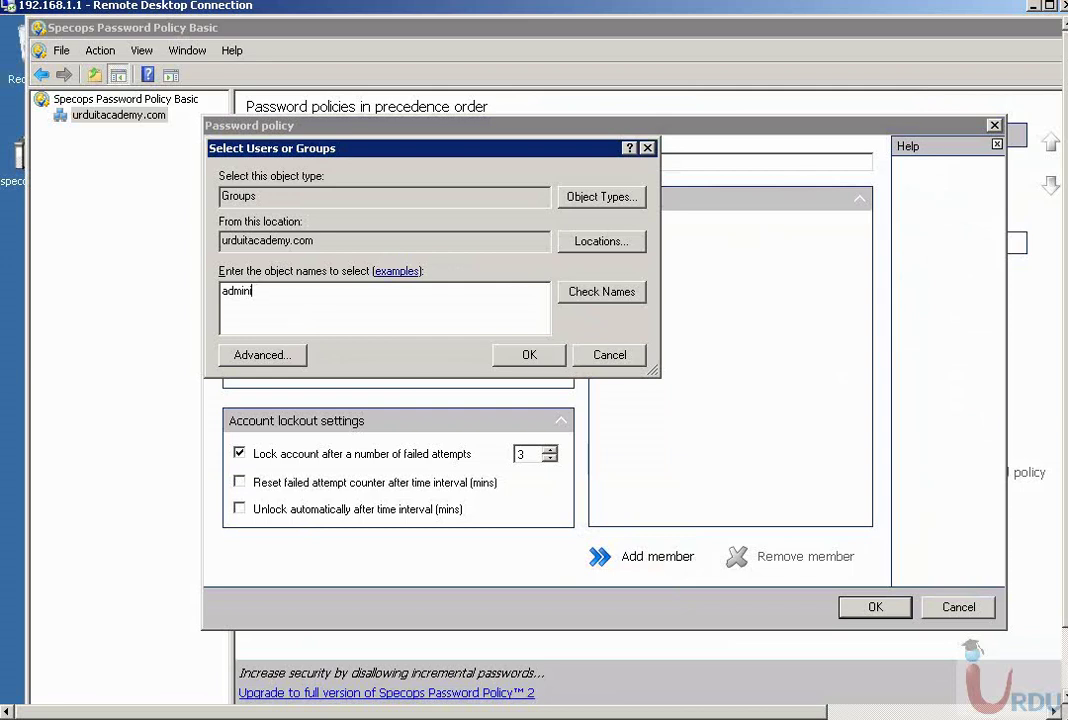
text(istartor)
click(585, 291)
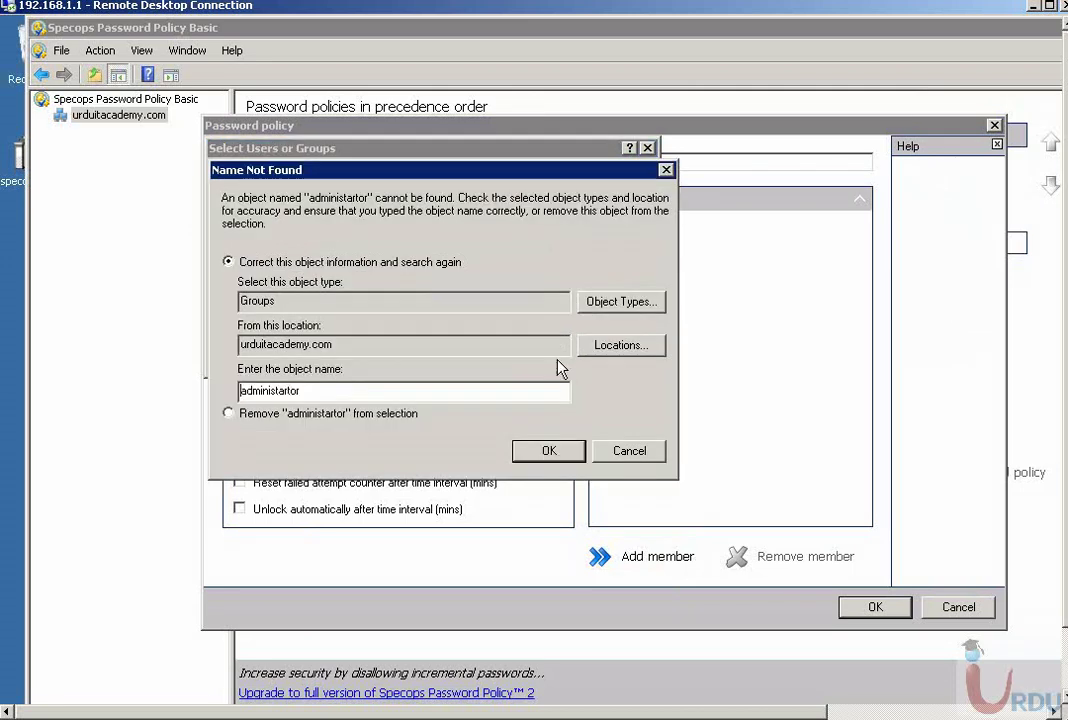
click(628, 452)
click(257, 291)
key(Delete)
key(Delete)
key(Delete)
key(Delete)
key(Delete)
text(rator)
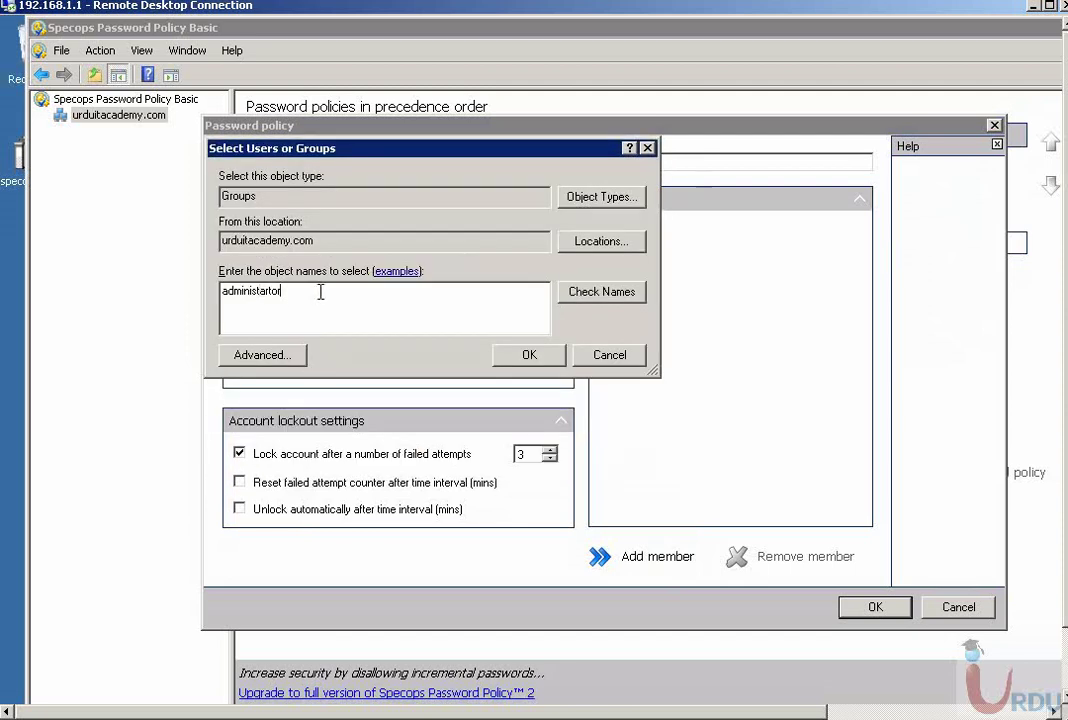
key(BackSpace)
key(BackSpace)
key(BackSpace)
key(BackSpace)
text(strator)
click(575, 292)
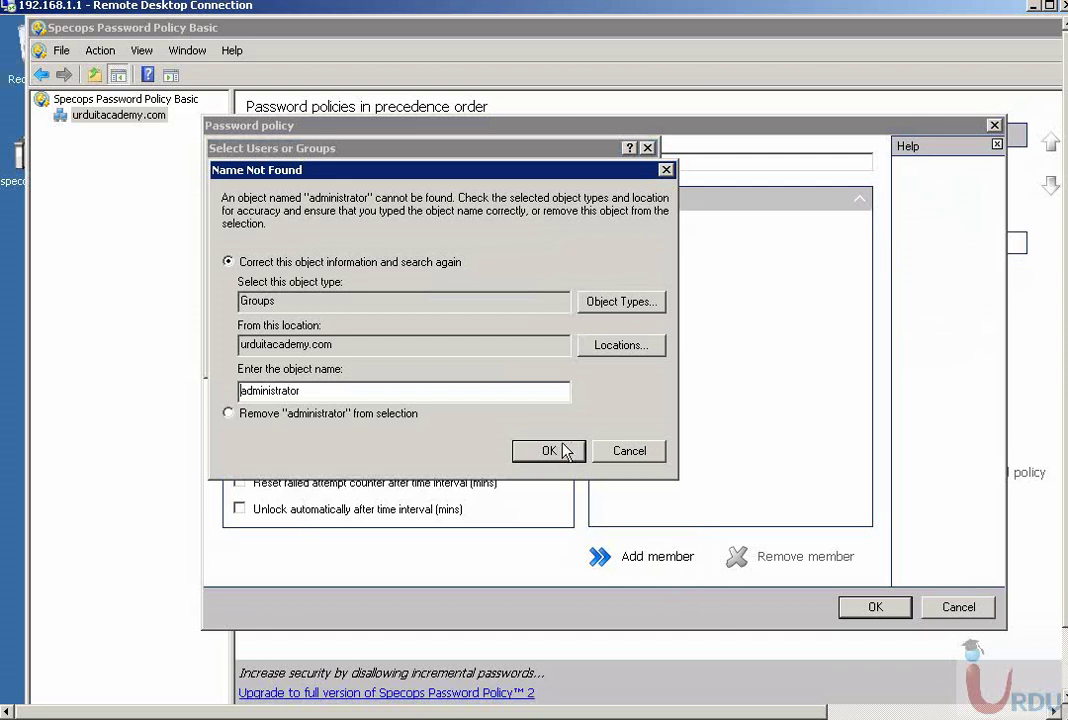
click(563, 449)
- After a failed 'user' lookup, add 'domain admins' as member, dismiss the error, and cancel a retry
drag(315, 291, 212, 228)
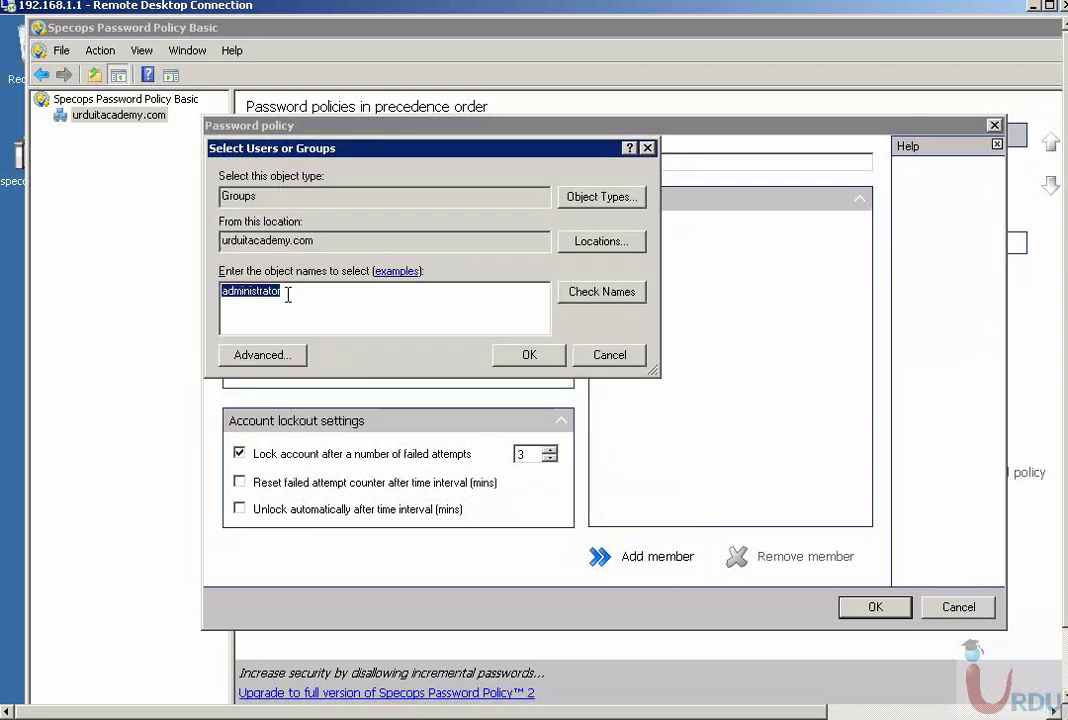
text(users)
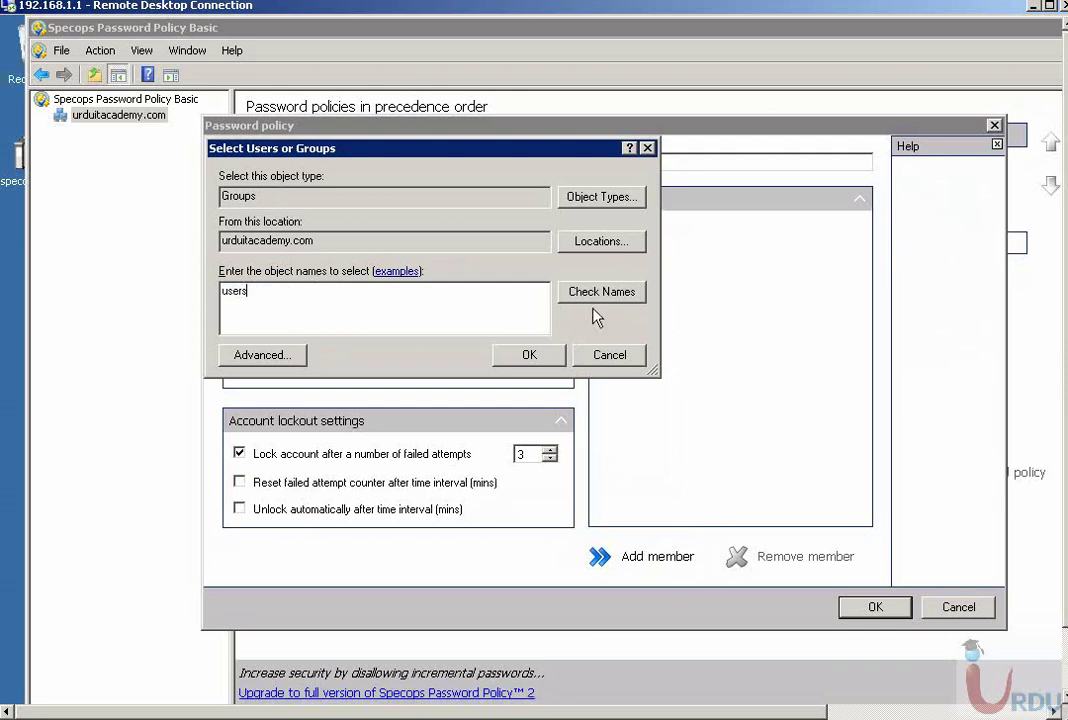
click(590, 292)
click(630, 452)
key(BackSpace)
key(BackSpace)
key(BackSpace)
key(BackSpace)
key(BackSpace)
text(domain admins)
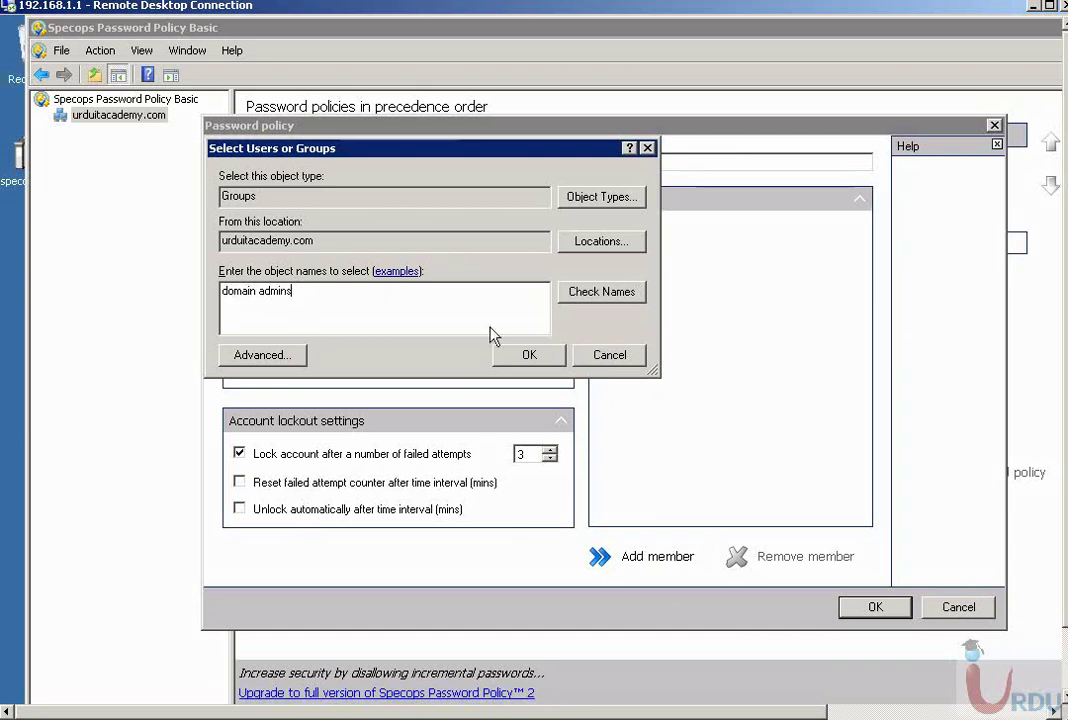
click(578, 300)
click(542, 354)
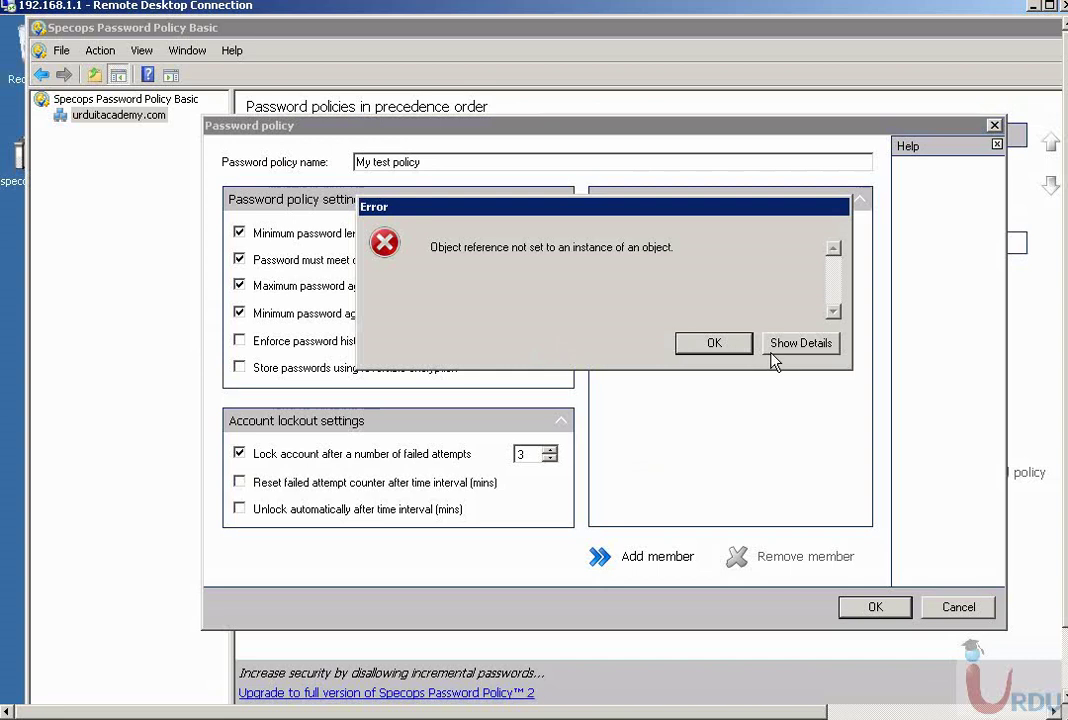
click(712, 343)
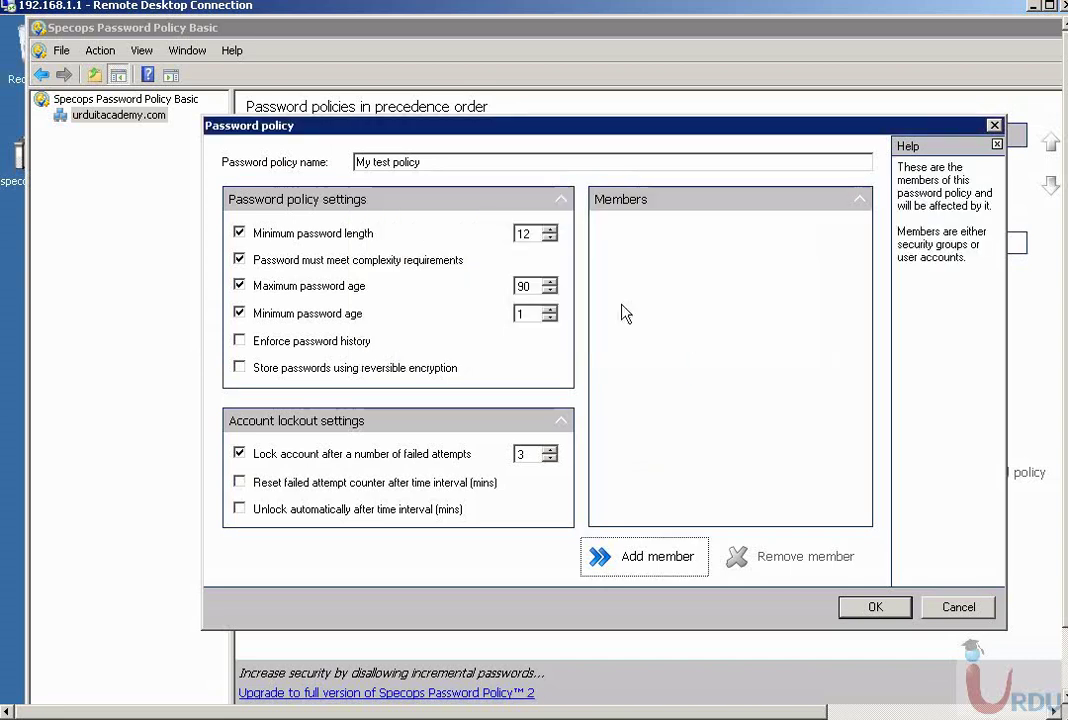
click(626, 558)
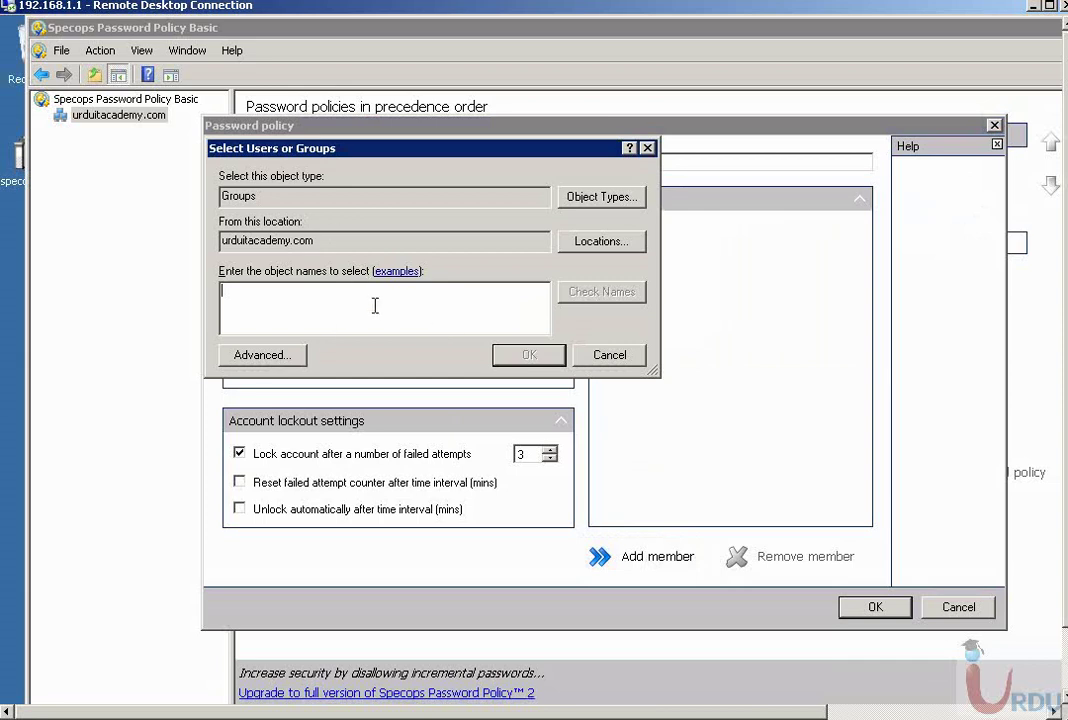
click(610, 355)
- Cancel the unfinished policy, resize the Specops window to show the policy list, then close it
click(941, 609)
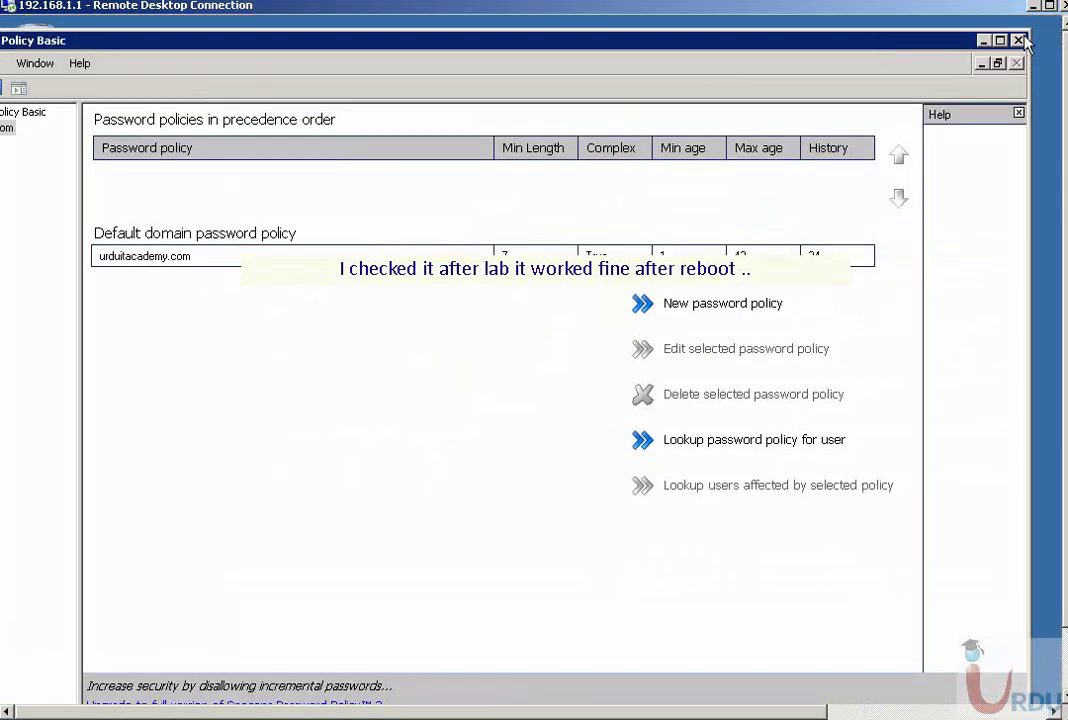
click(1000, 40)
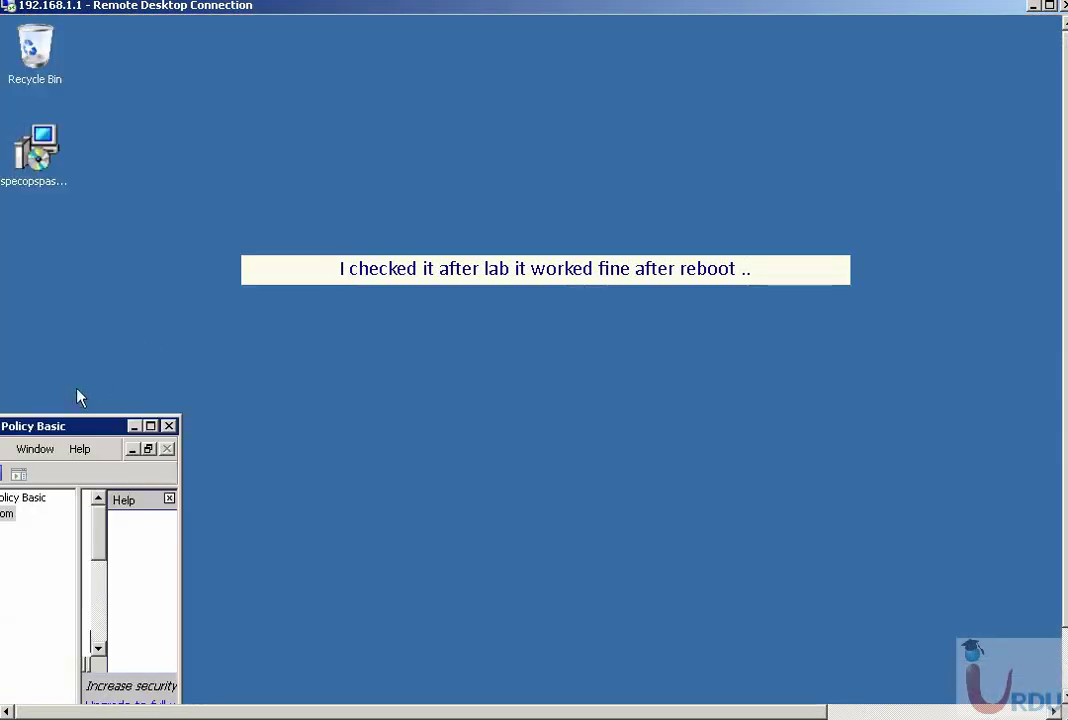
drag(85, 418, 510, 160)
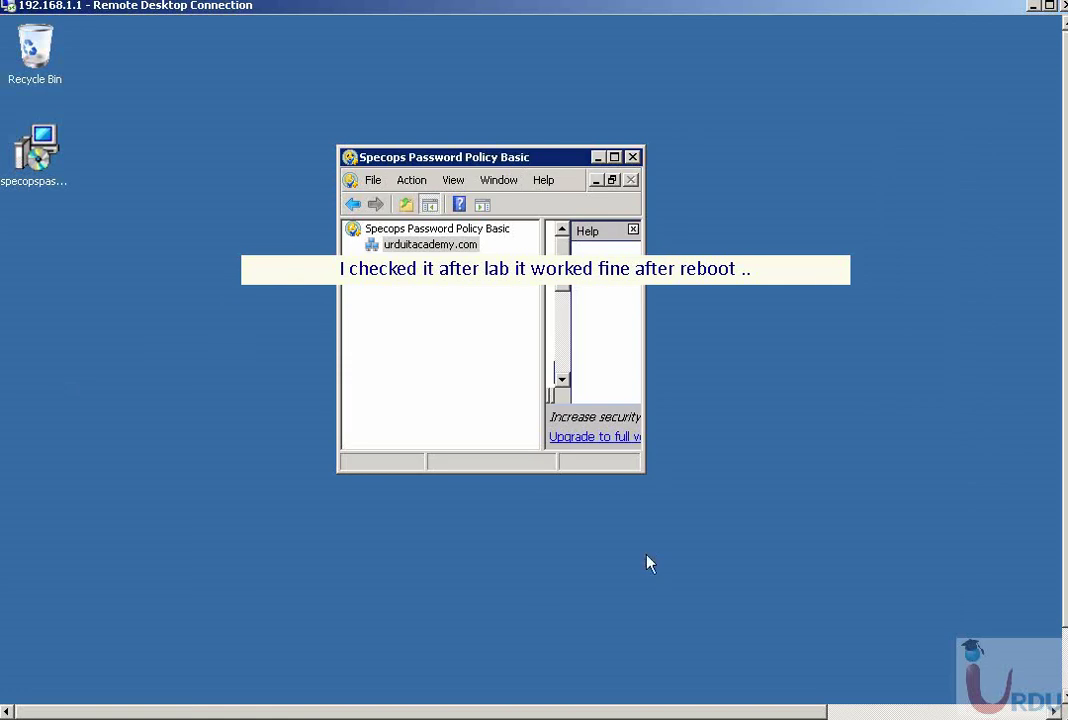
drag(640, 472, 774, 588)
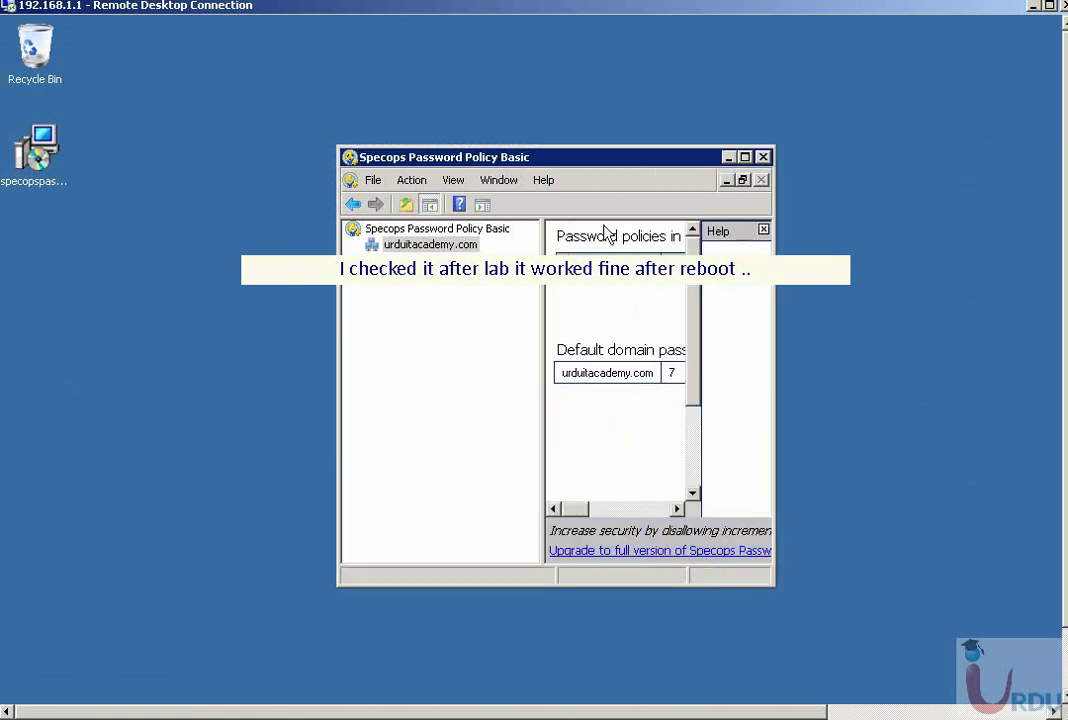
click(763, 157)
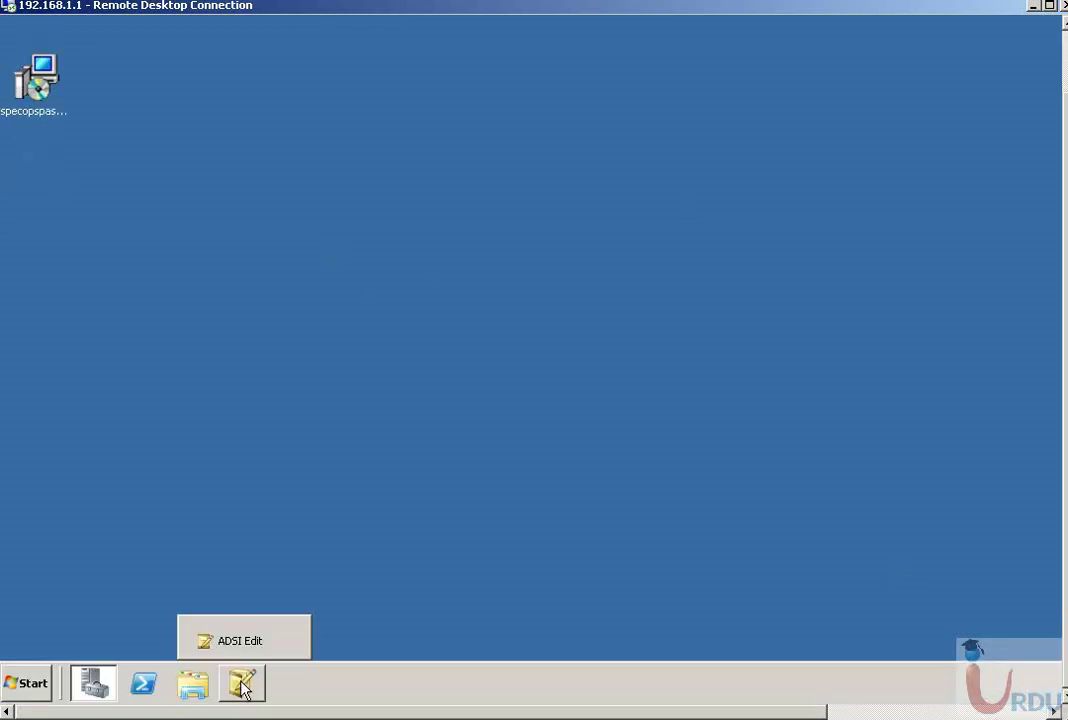
- Close the ADSI Edit and Server Manager windows, then select and deselect the Specops installer icon
right_click(243, 685)
click(185, 648)
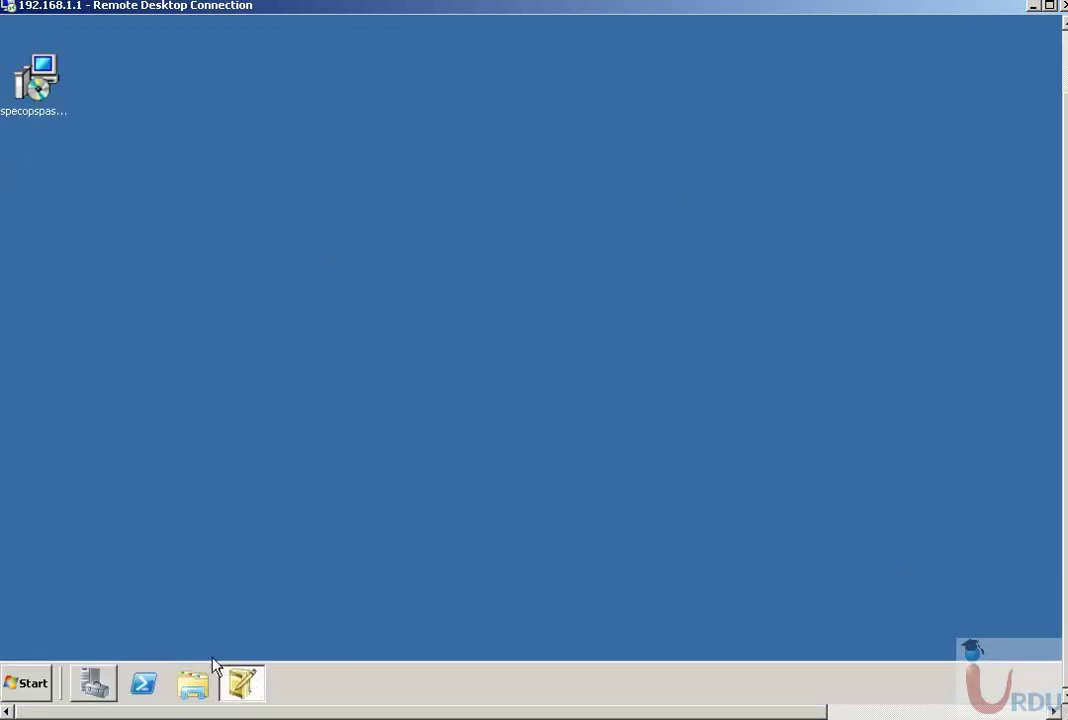
right_click(86, 687)
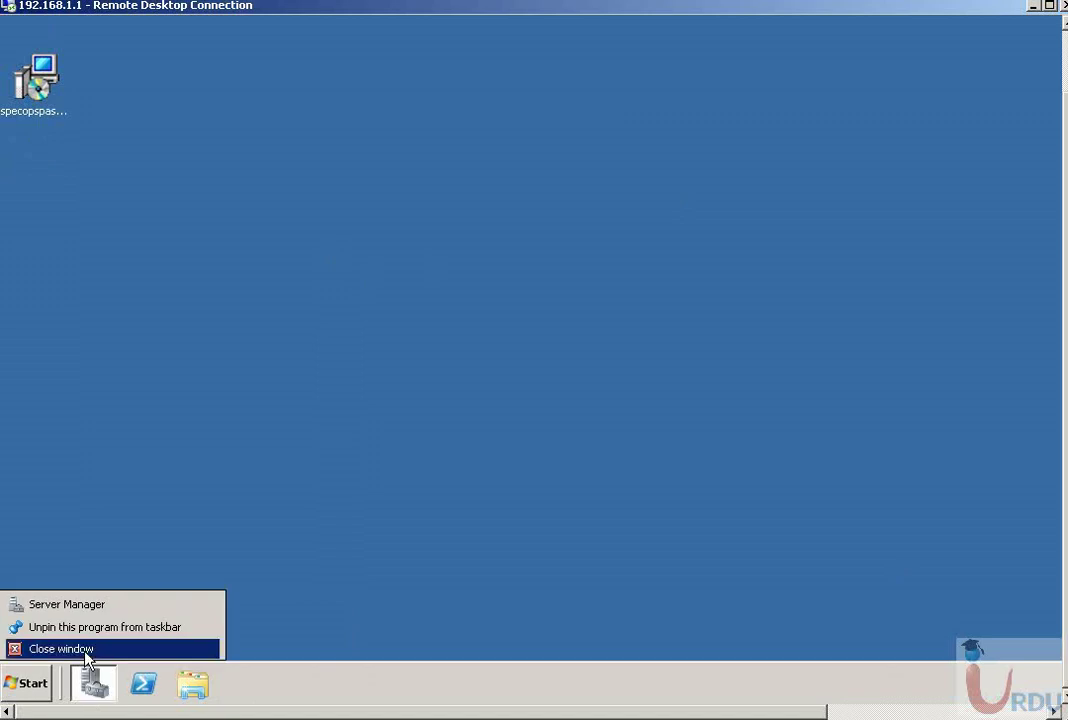
click(86, 649)
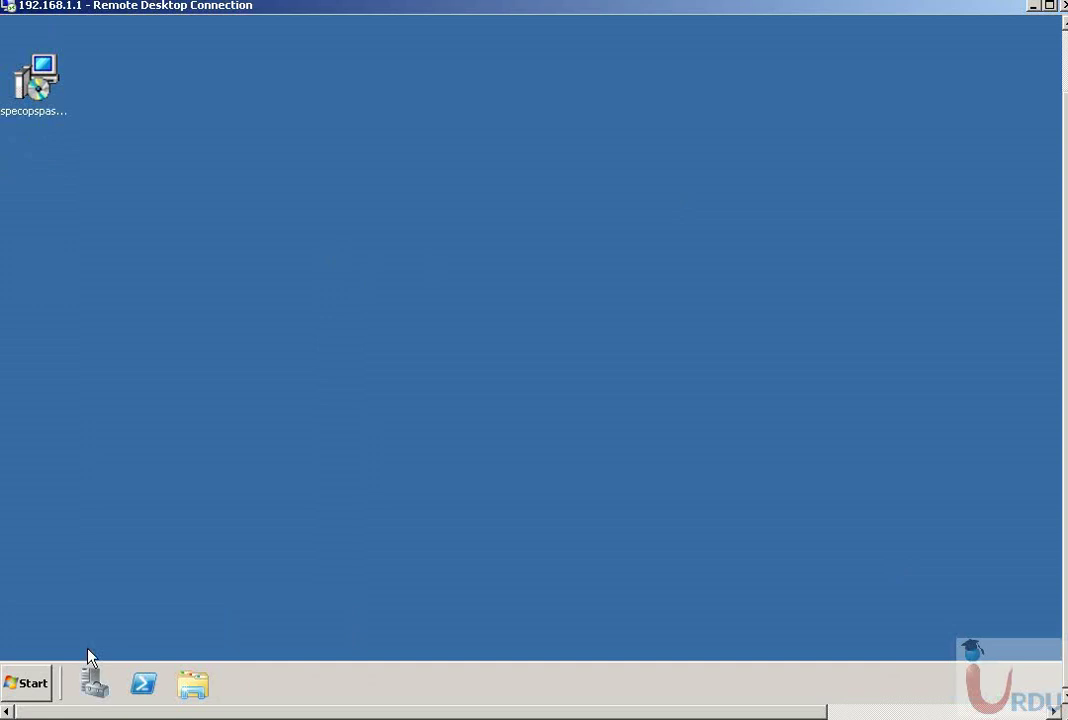
click(30, 75)
click(231, 337)
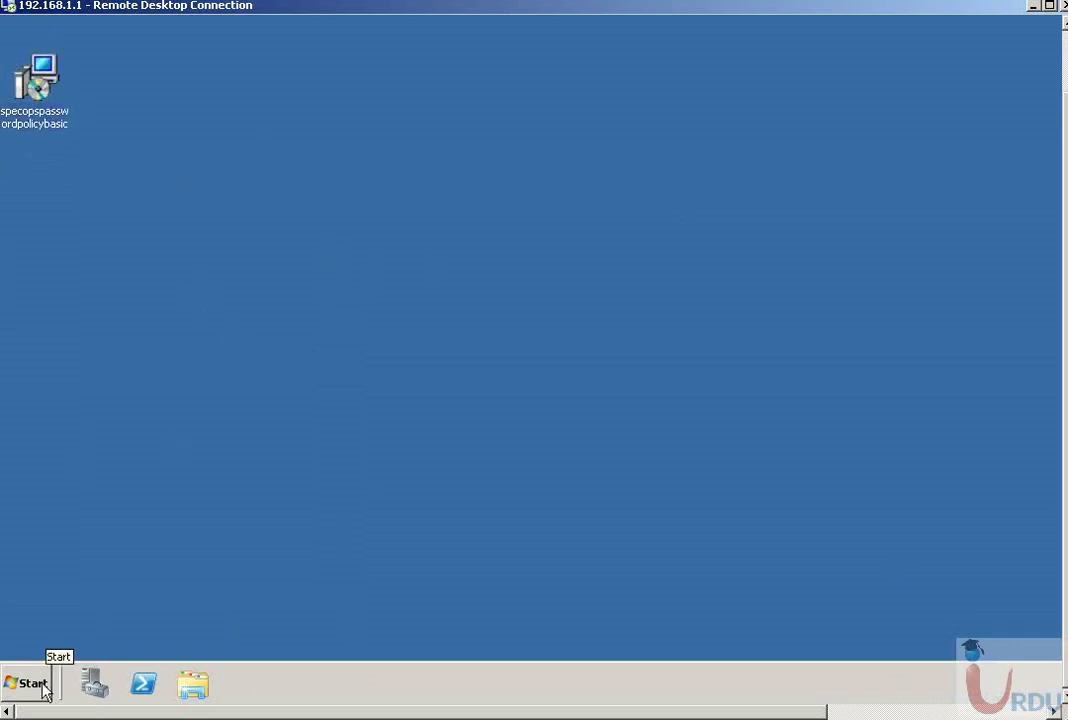